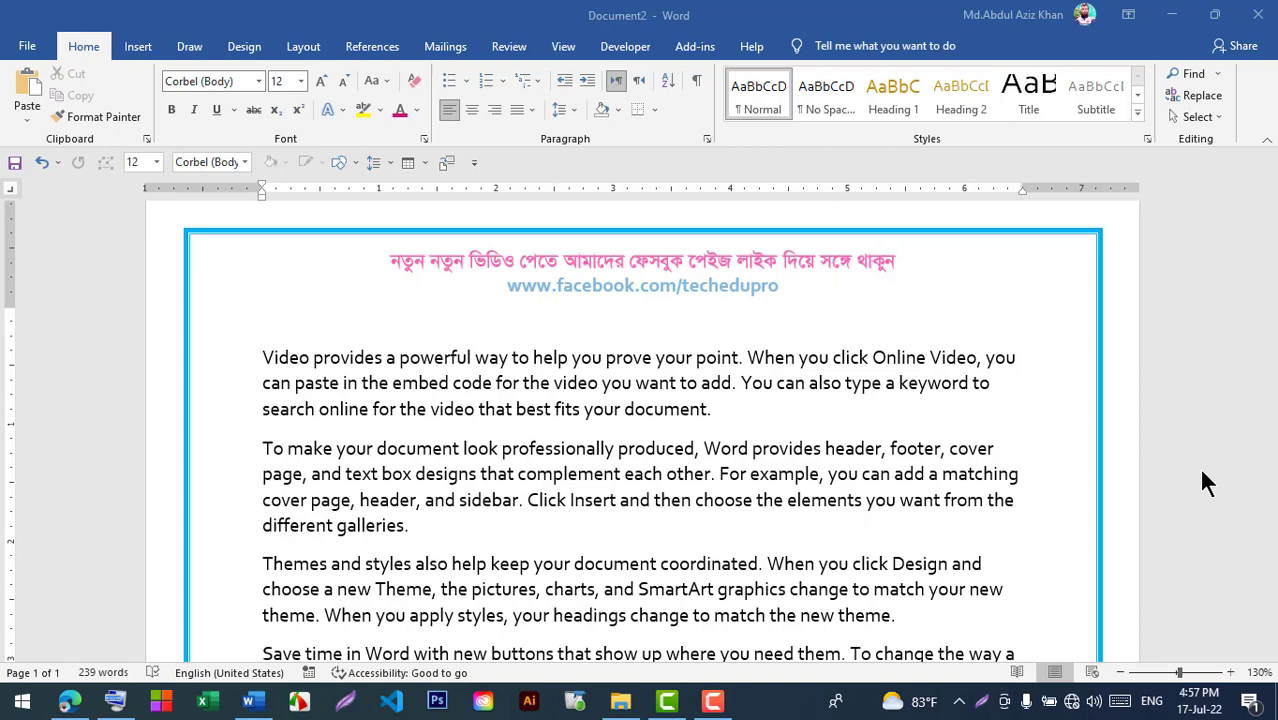
Enter the line "Hello, How are you?" in the empty line above the first body paragraph
double_click(281, 337)
left_click(277, 325)
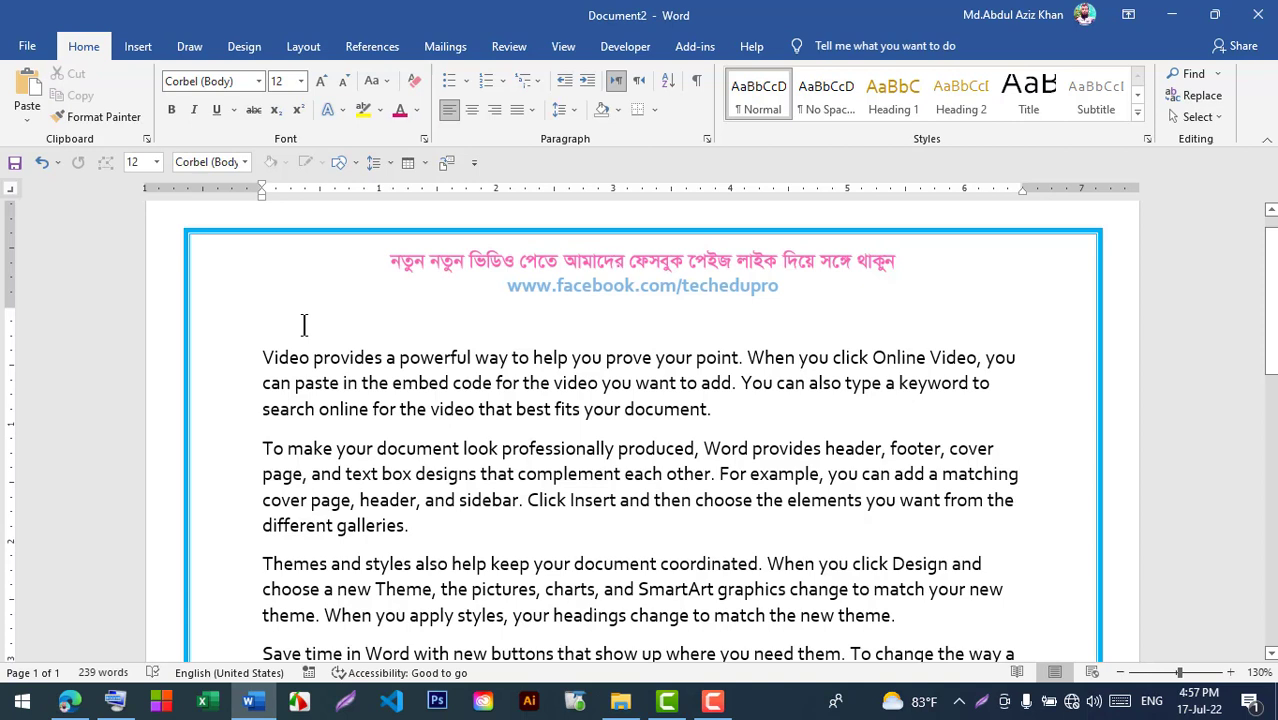
type("fW")
key("BackSpace")
key("BackSpace")
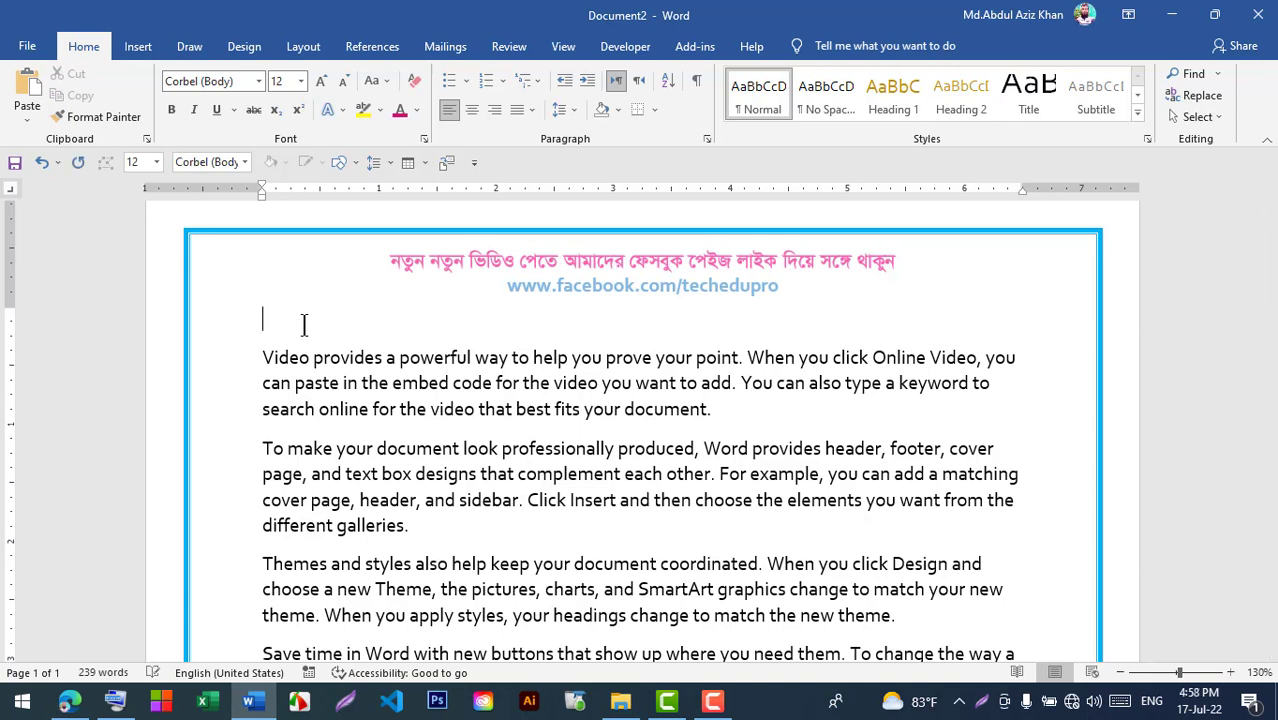
type("Helloo How are you?")
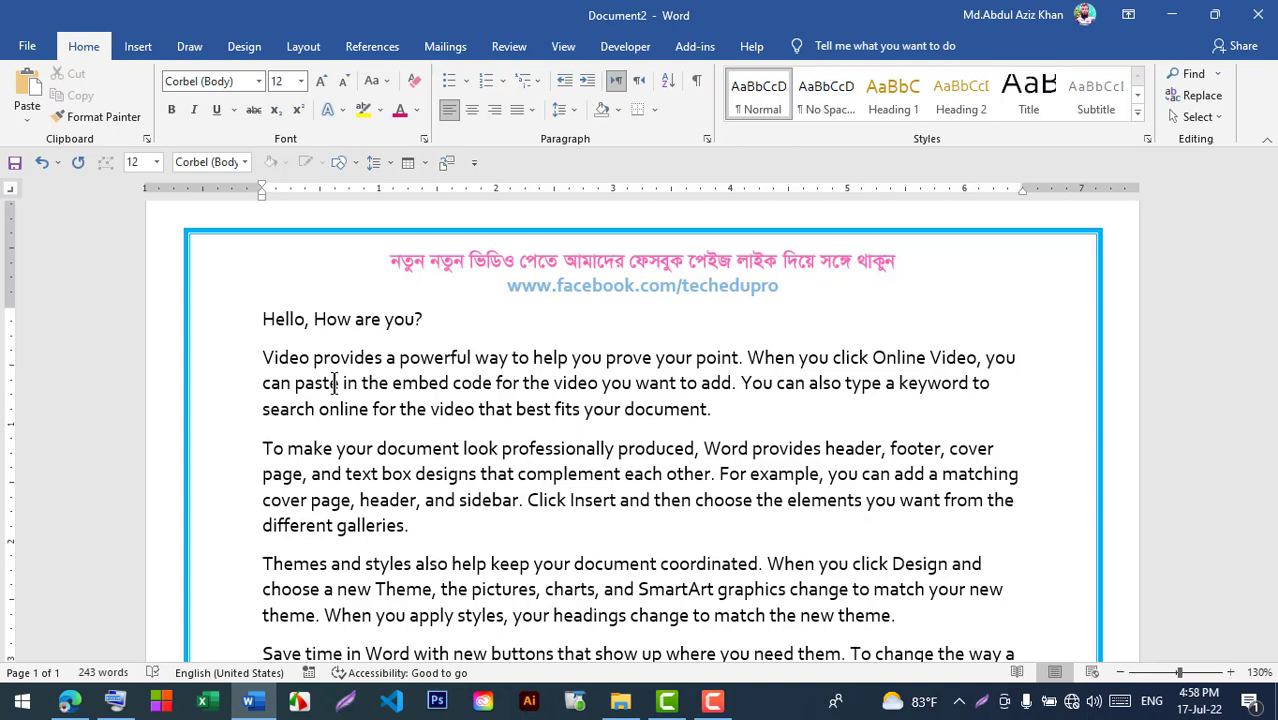
Center the "Video provides a powerful way" paragraph and right-align the "To make your document look" paragraph
scroll(334, 383, "down", 1)
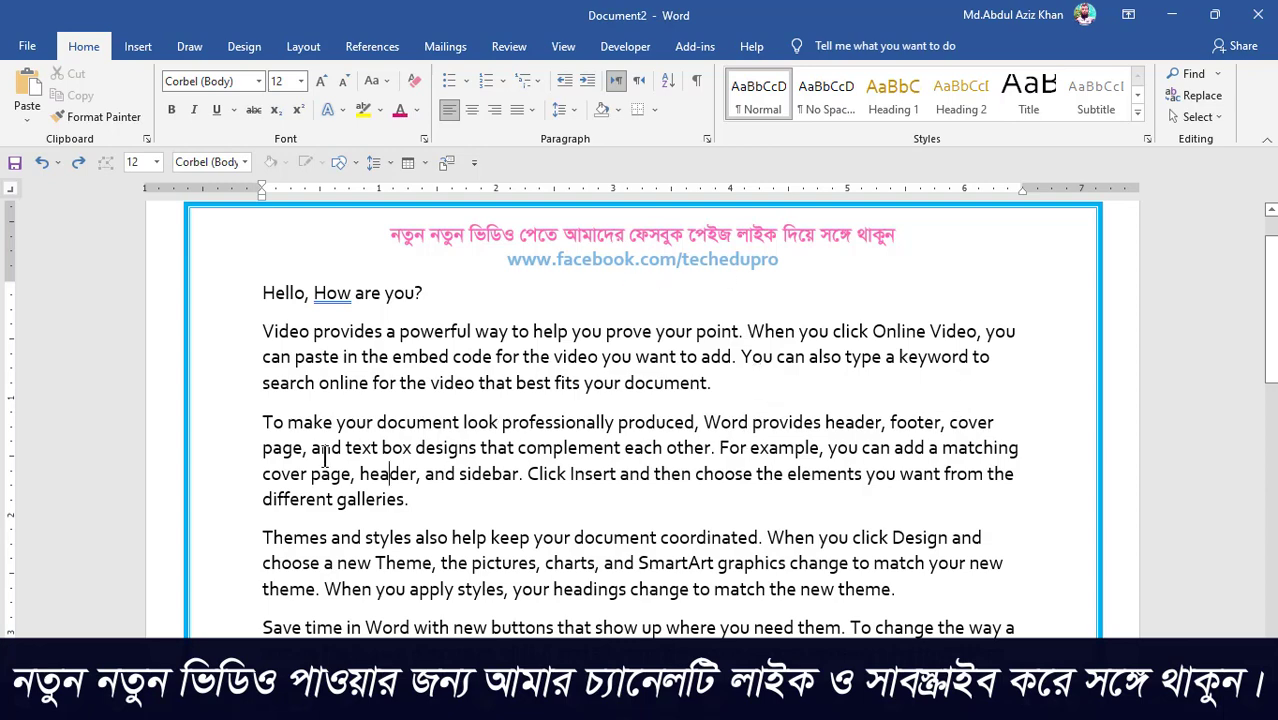
double_click(250, 340)
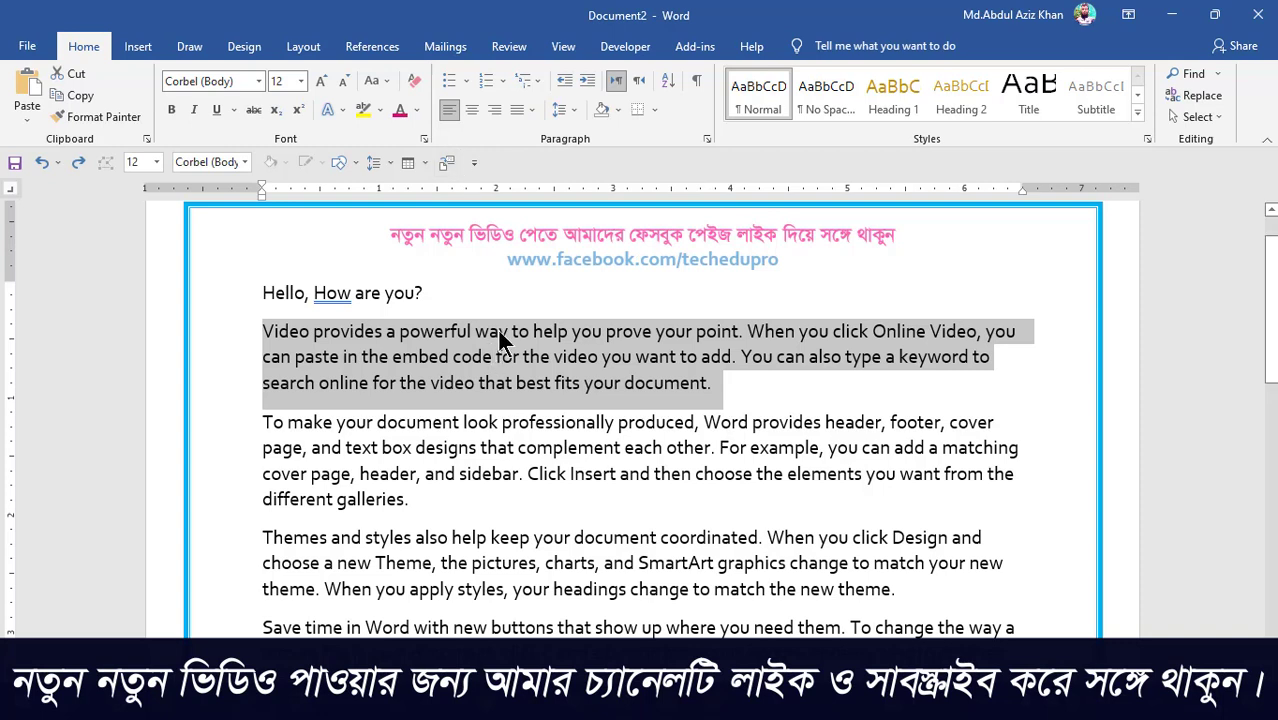
left_click(471, 110)
left_click(447, 108)
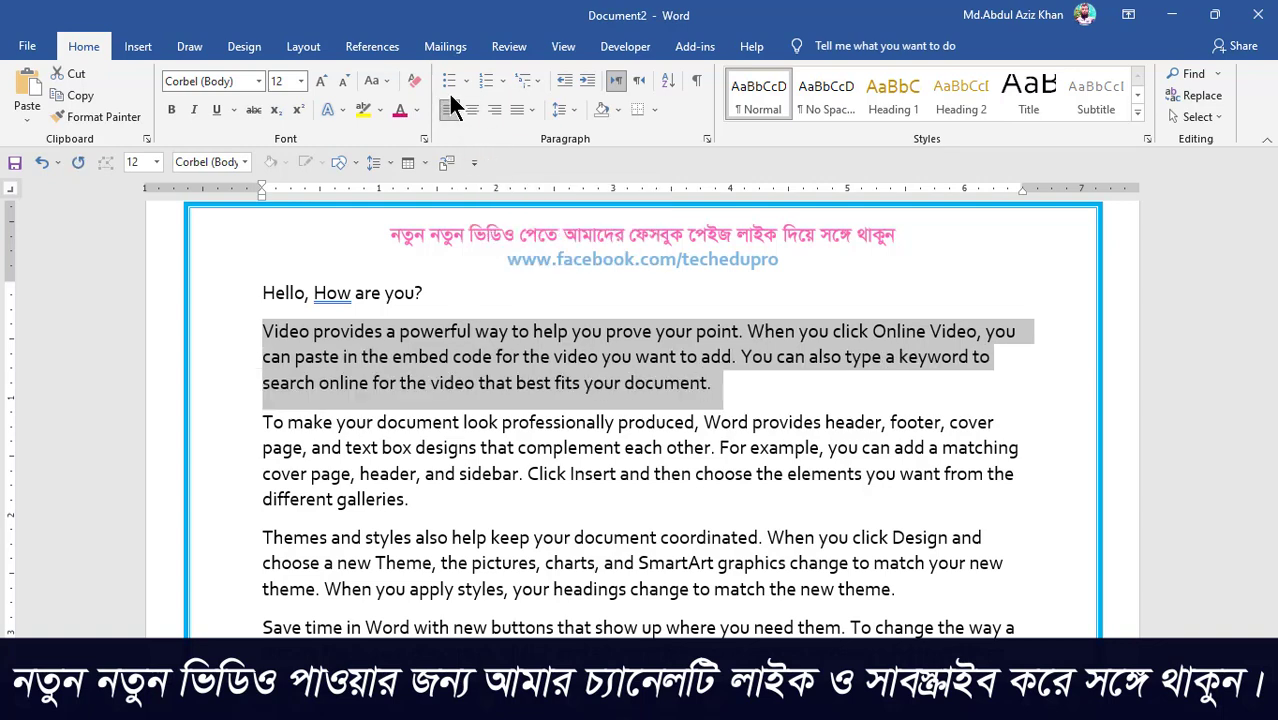
key("ctrl+e")
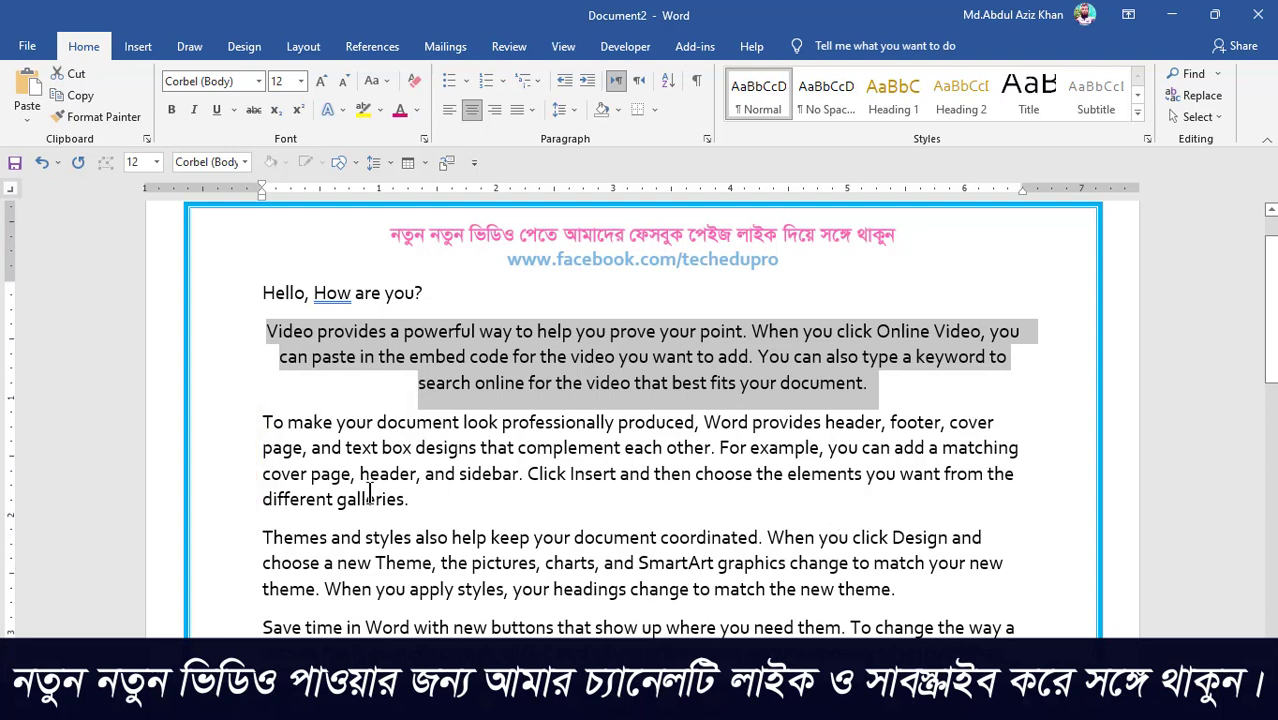
left_click_drag(255, 428, 414, 505)
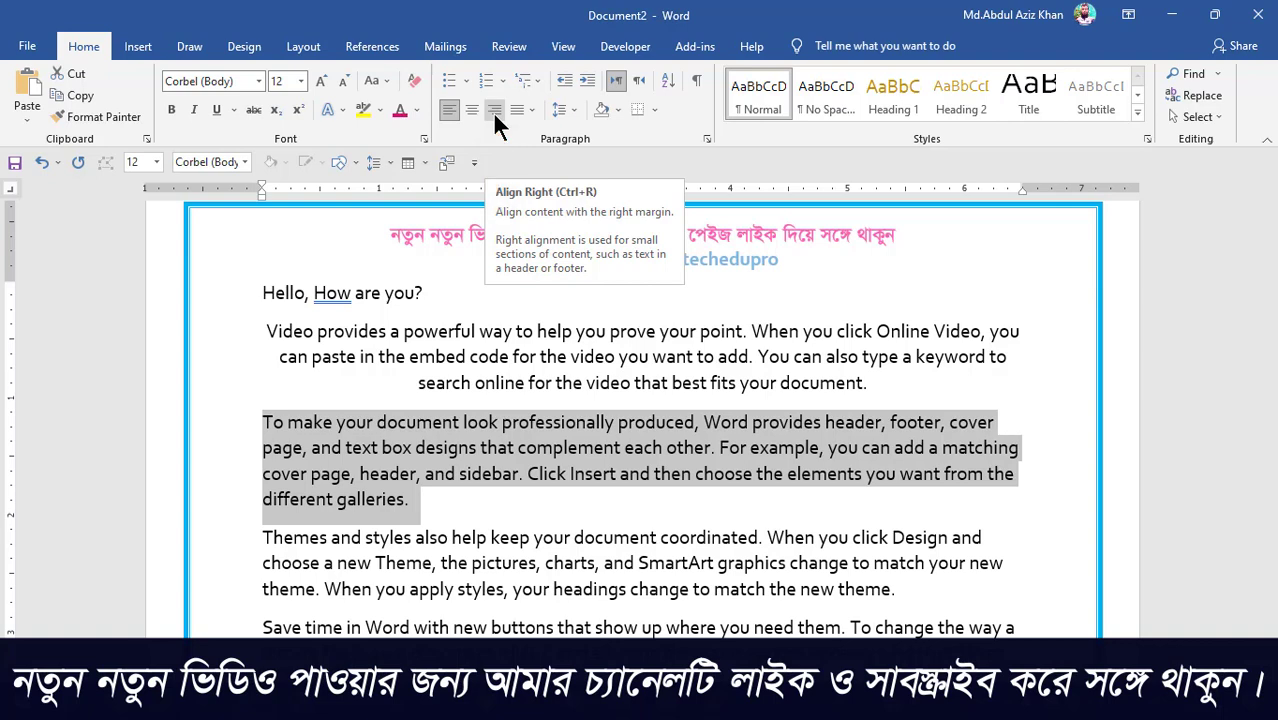
left_click(494, 112)
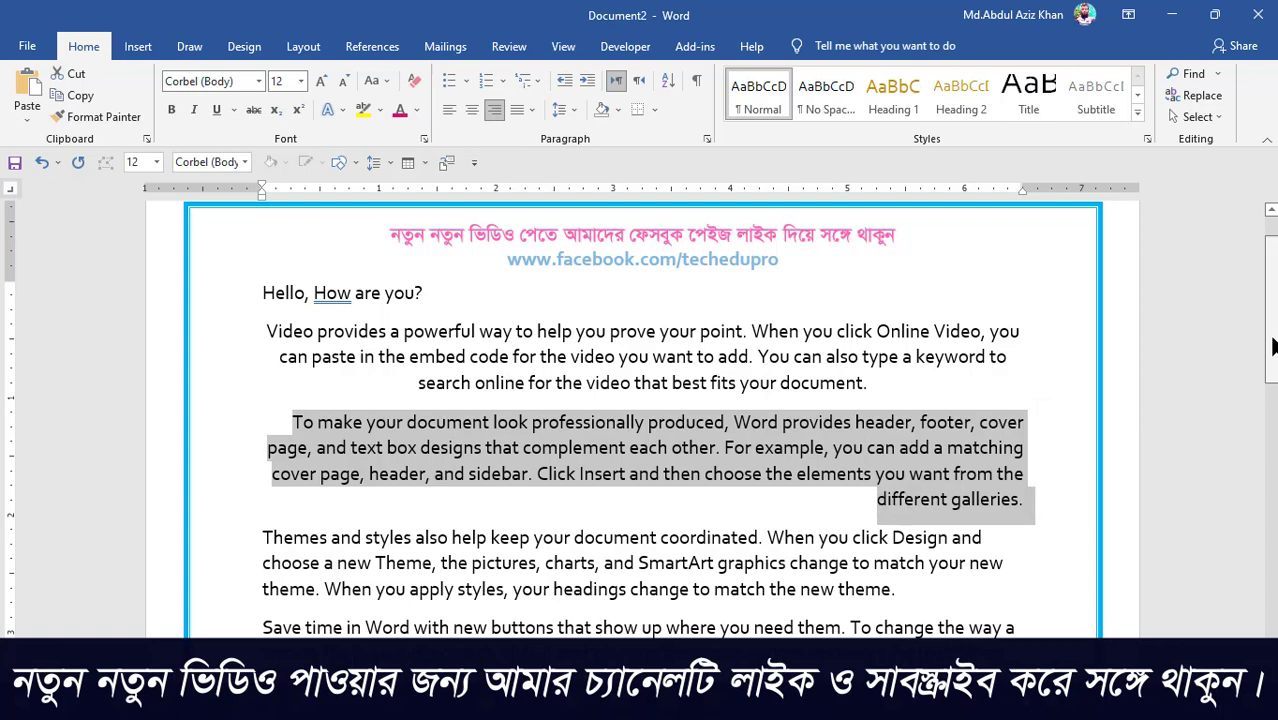
Apply Justify alignment to the whole "Themes and styles also help" paragraph
left_click_drag(1274, 345, 1274, 387)
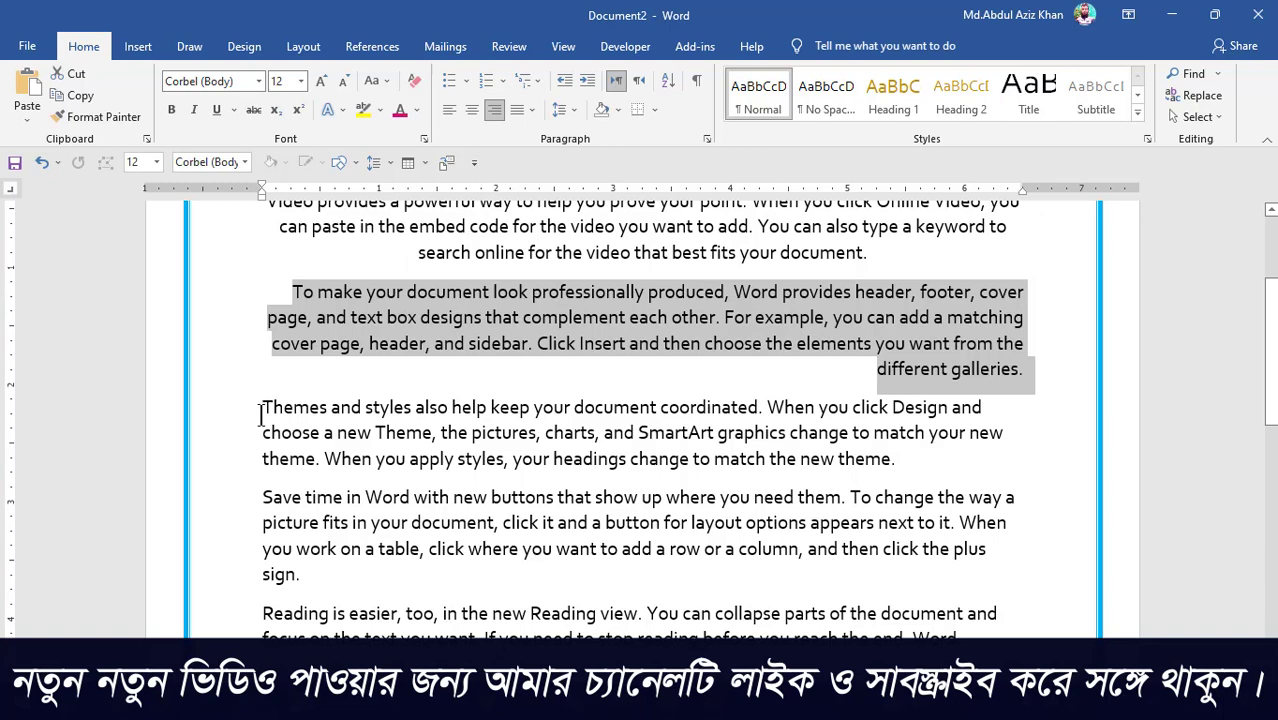
left_click_drag(261, 413, 900, 462)
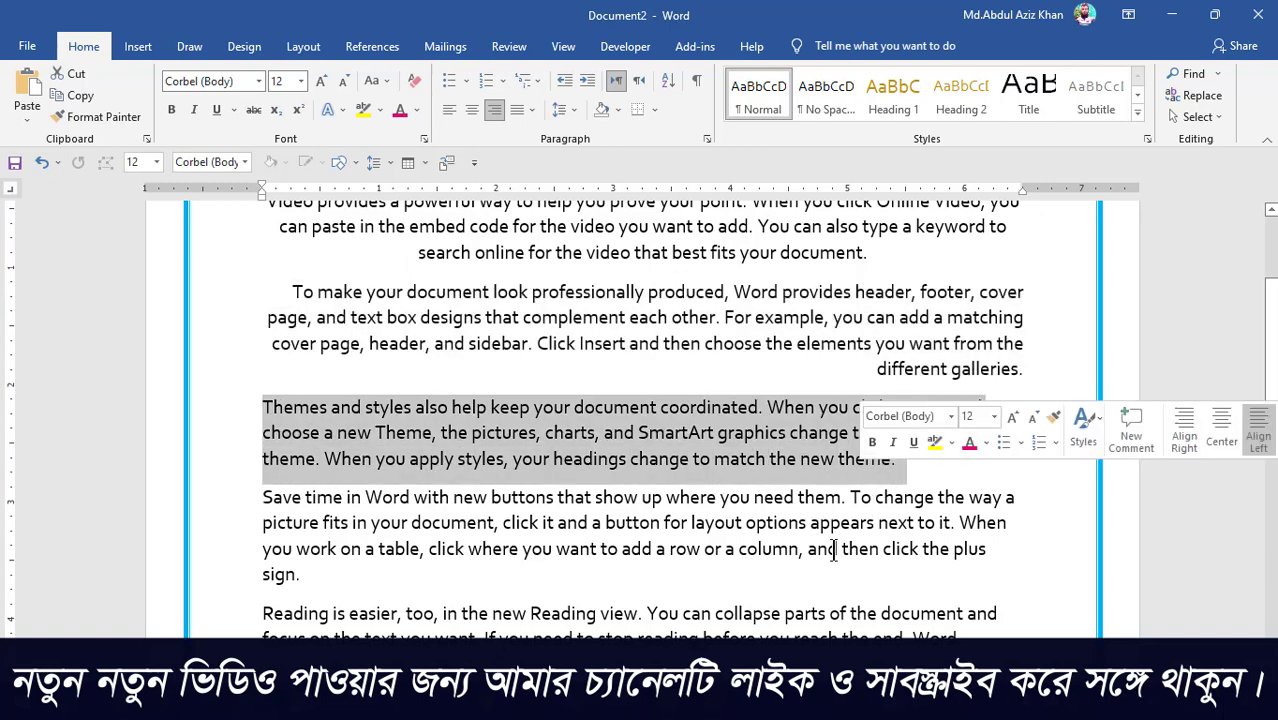
left_click(515, 112)
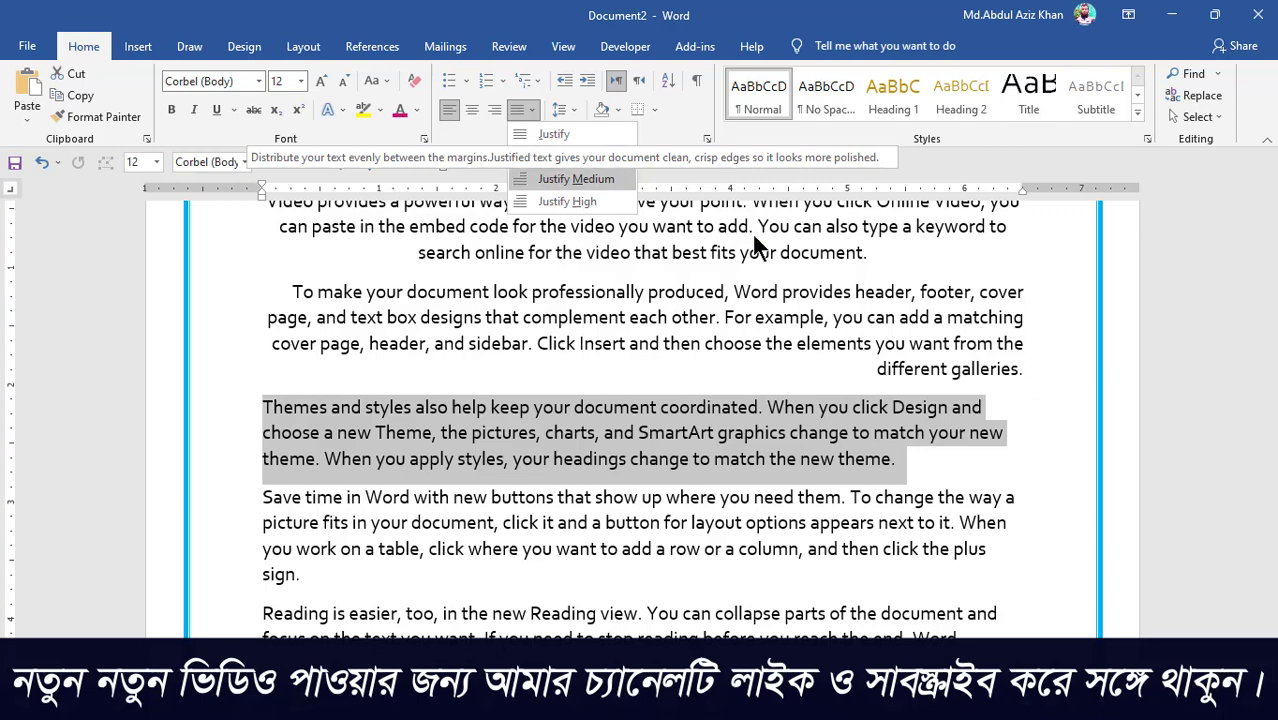
left_click(537, 138)
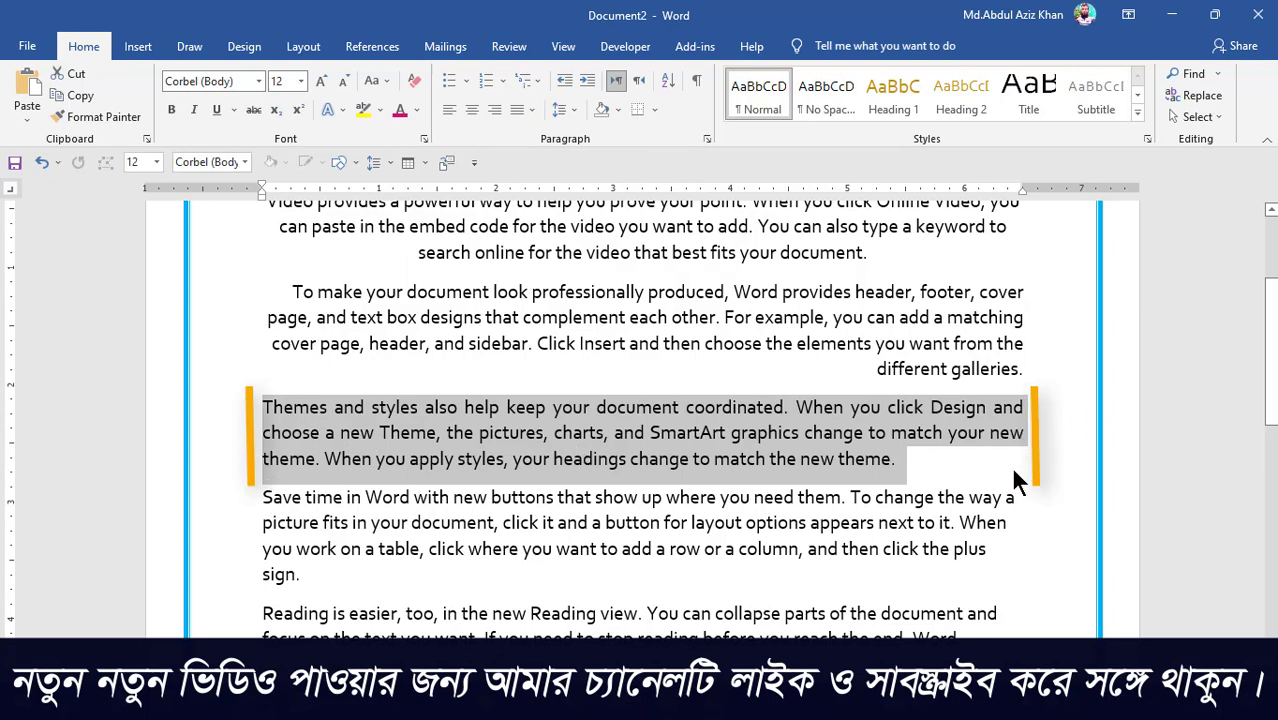
Add the sentence "Hello, My name is" followed by a person's name at the end of the justified paragraph
right_click(903, 460)
left_click(903, 459)
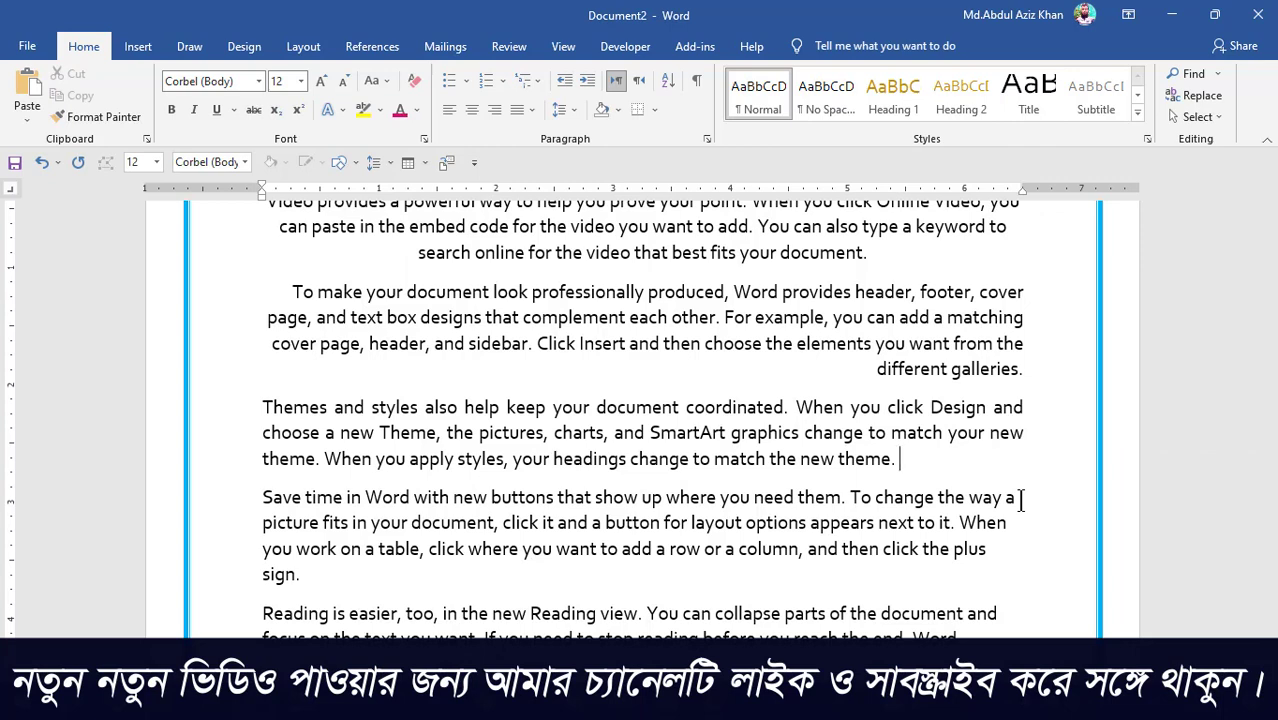
type("Hello, My name ")
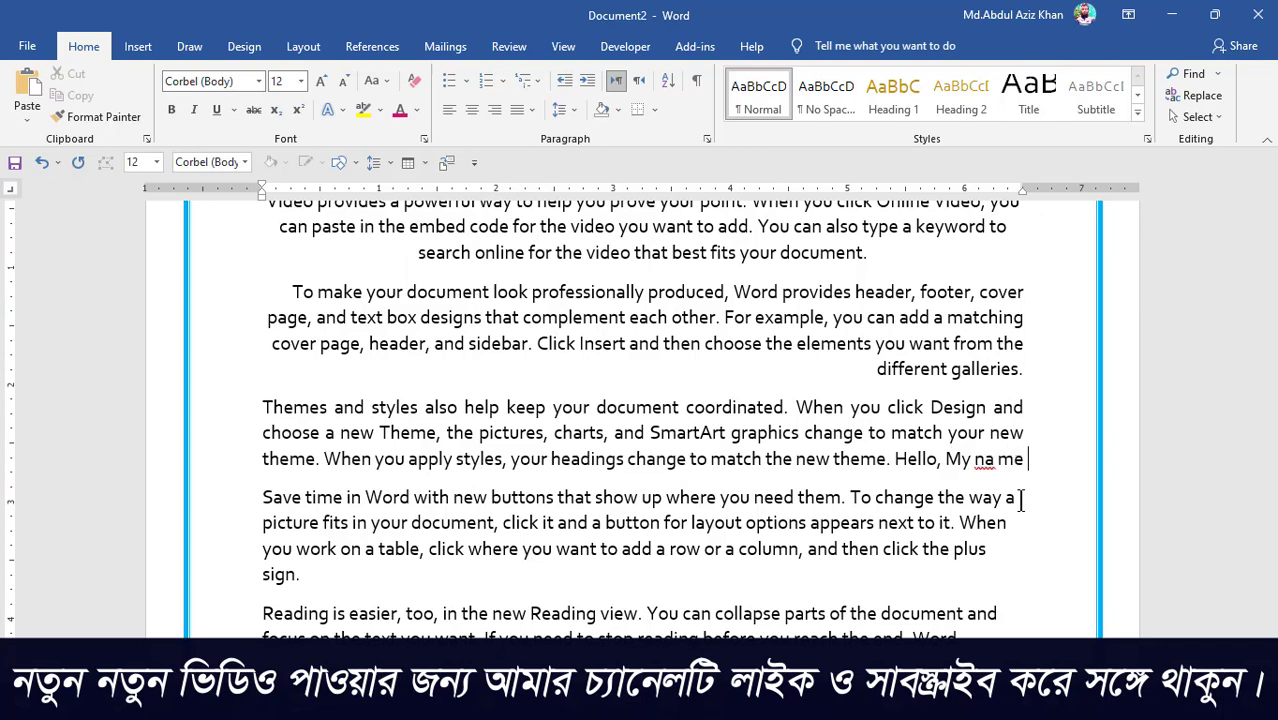
type("is ")
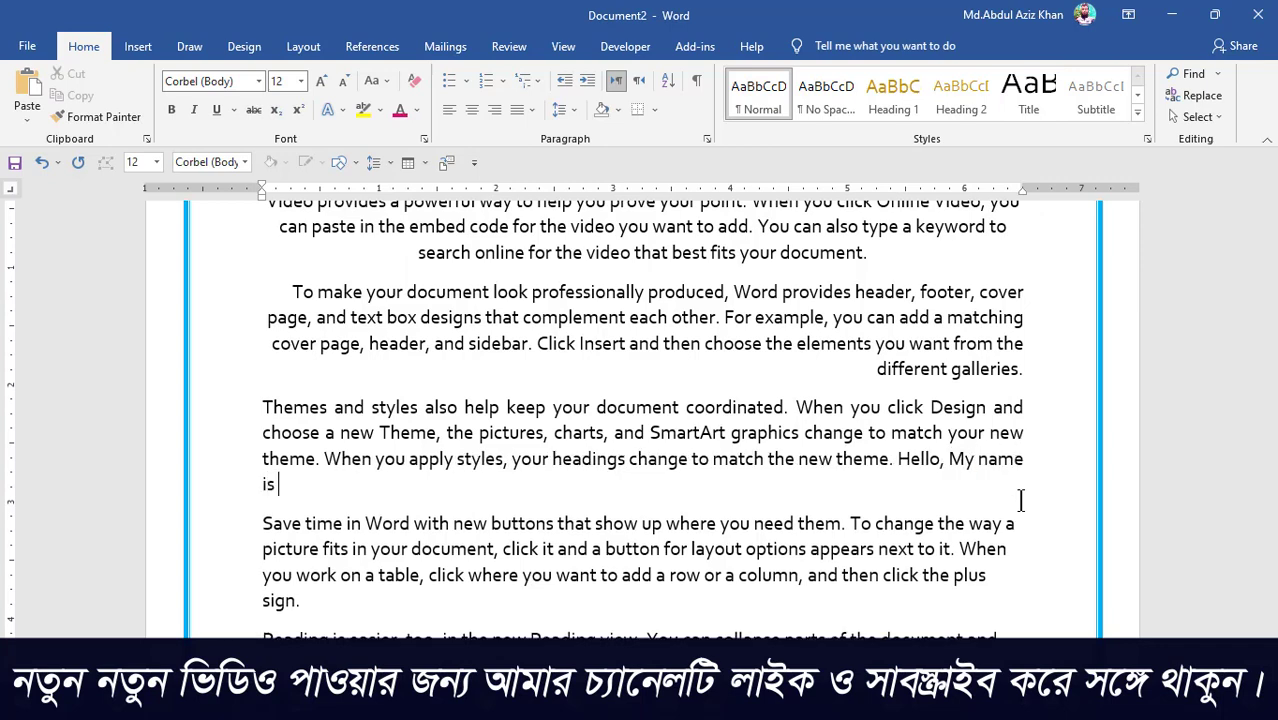
type("Abdul aziz.")
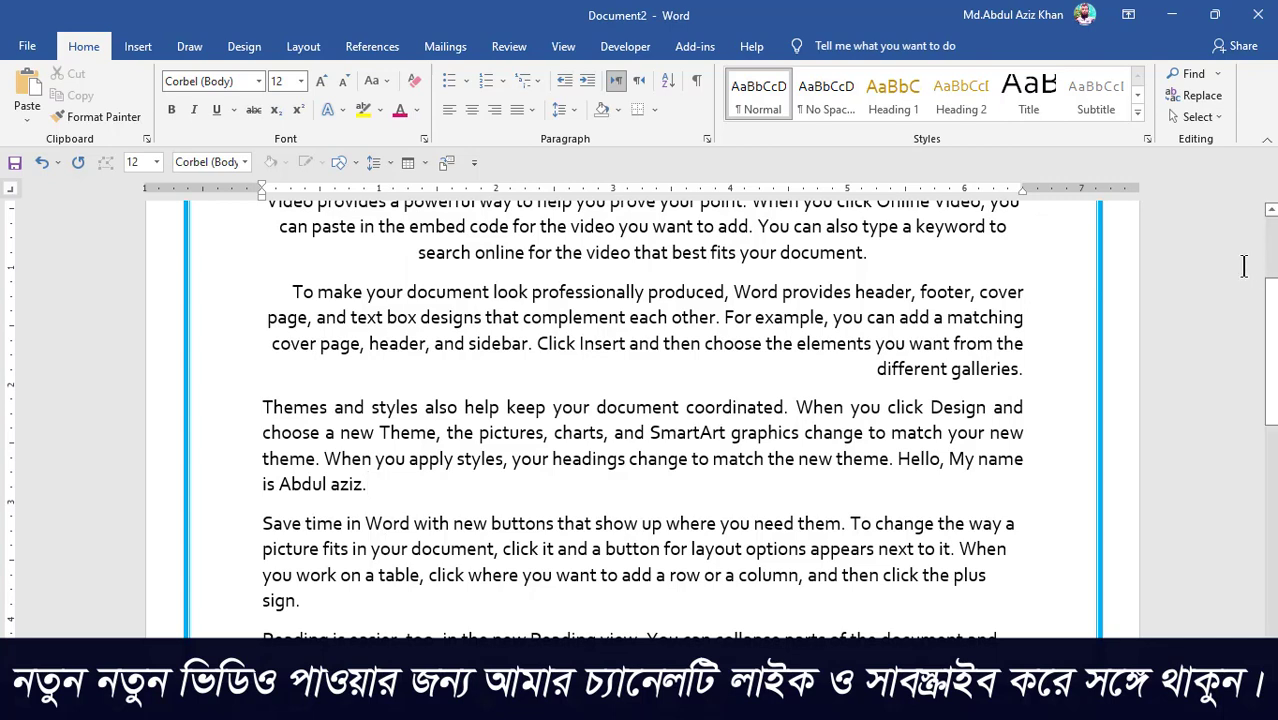
Open the paragraph settings for the "Save time in Word" paragraph and choose Centered alignment
scroll(1272, 333, "up", 3)
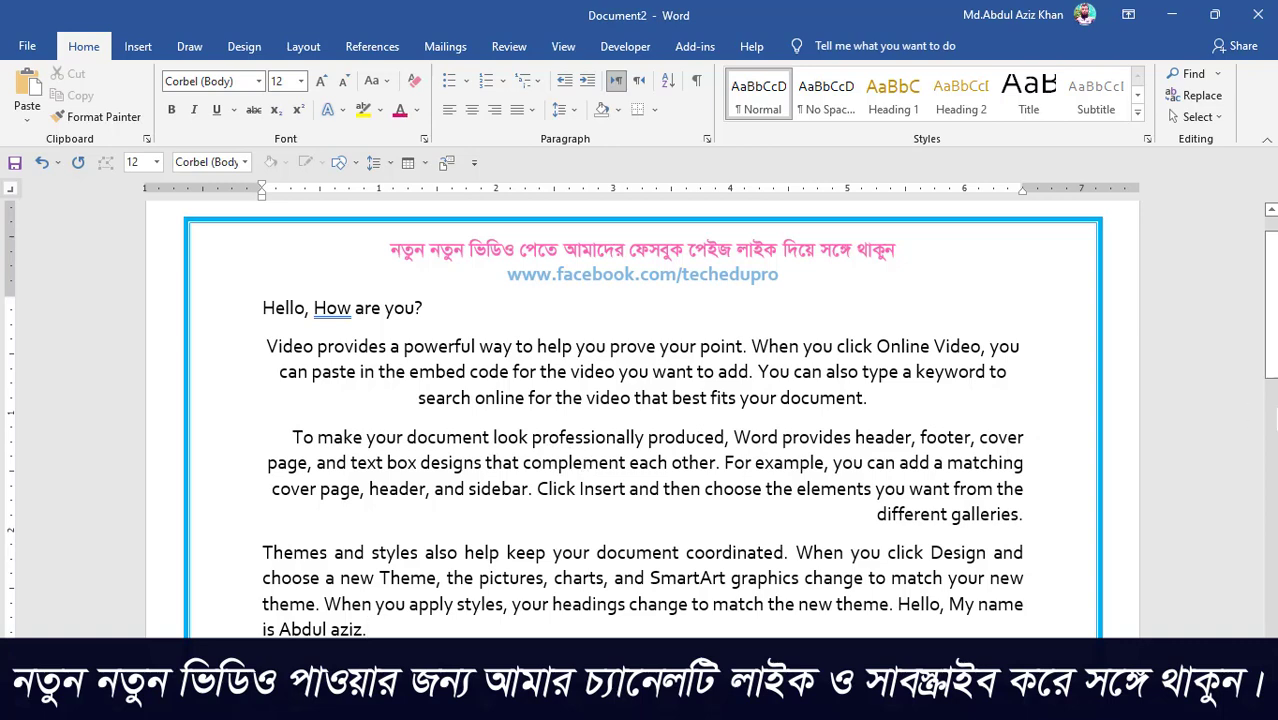
left_click_drag(1274, 294, 1274, 386)
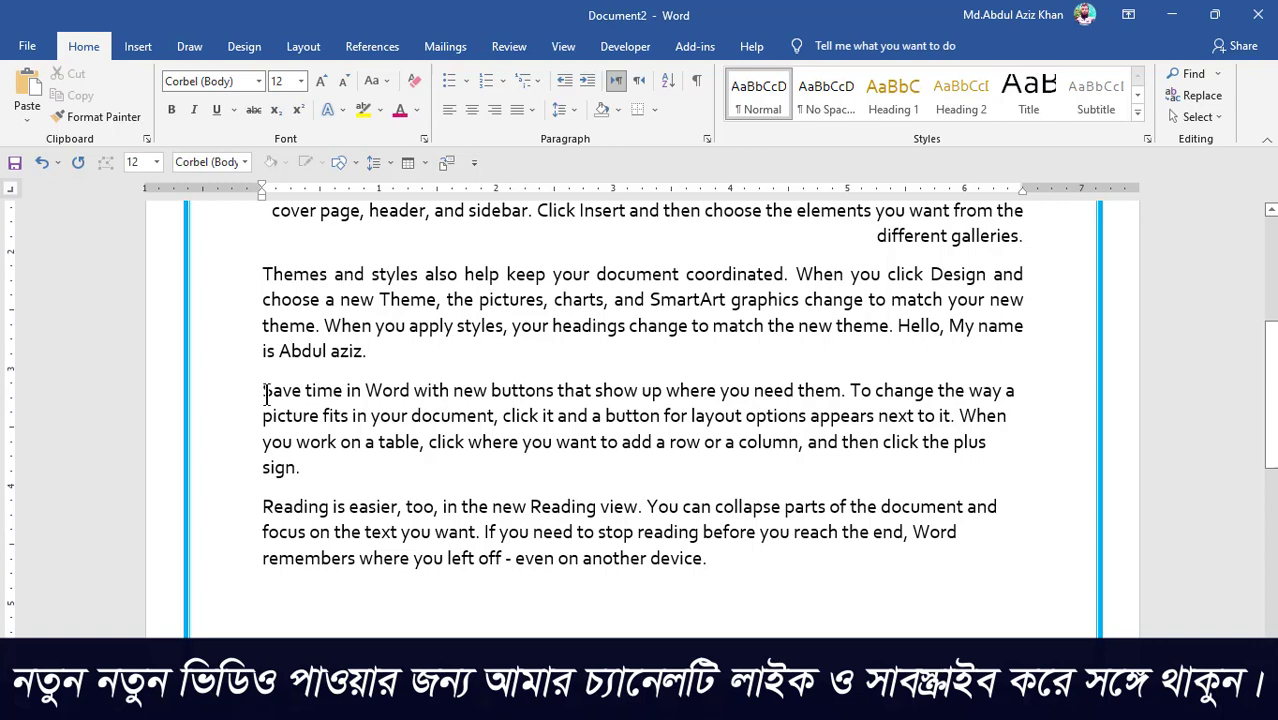
left_click_drag(263, 392, 306, 467)
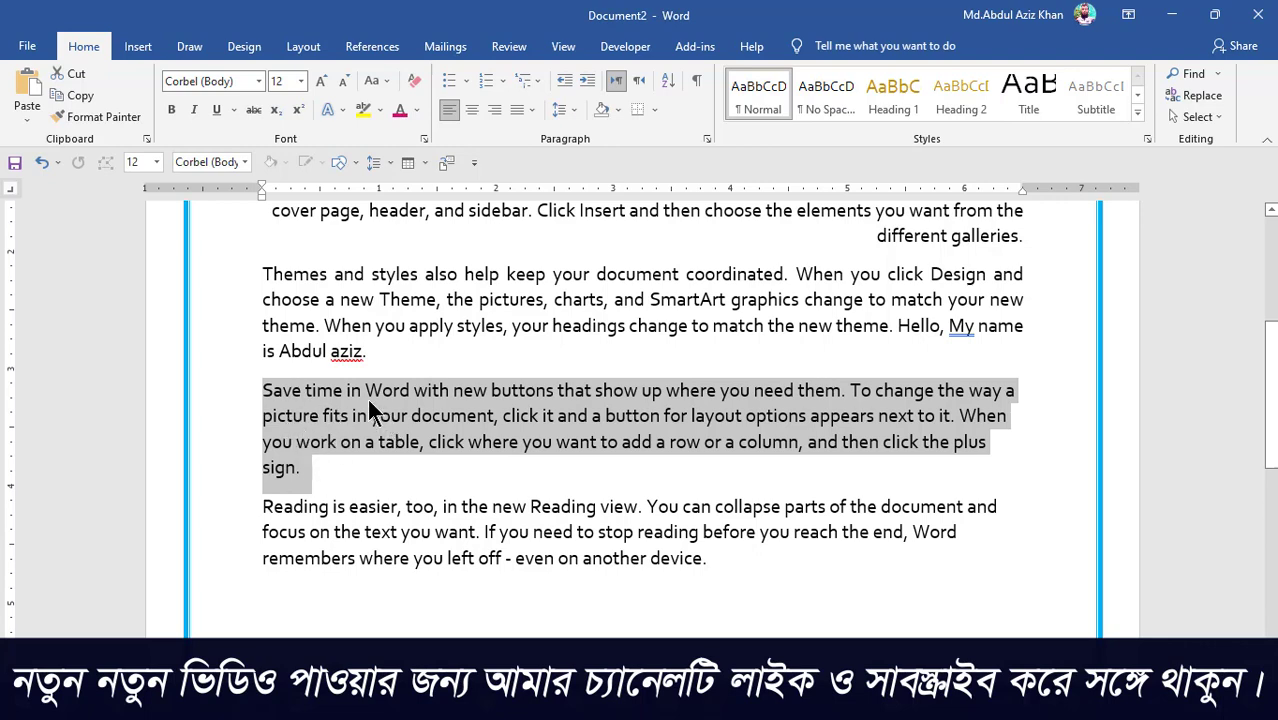
right_click(369, 400)
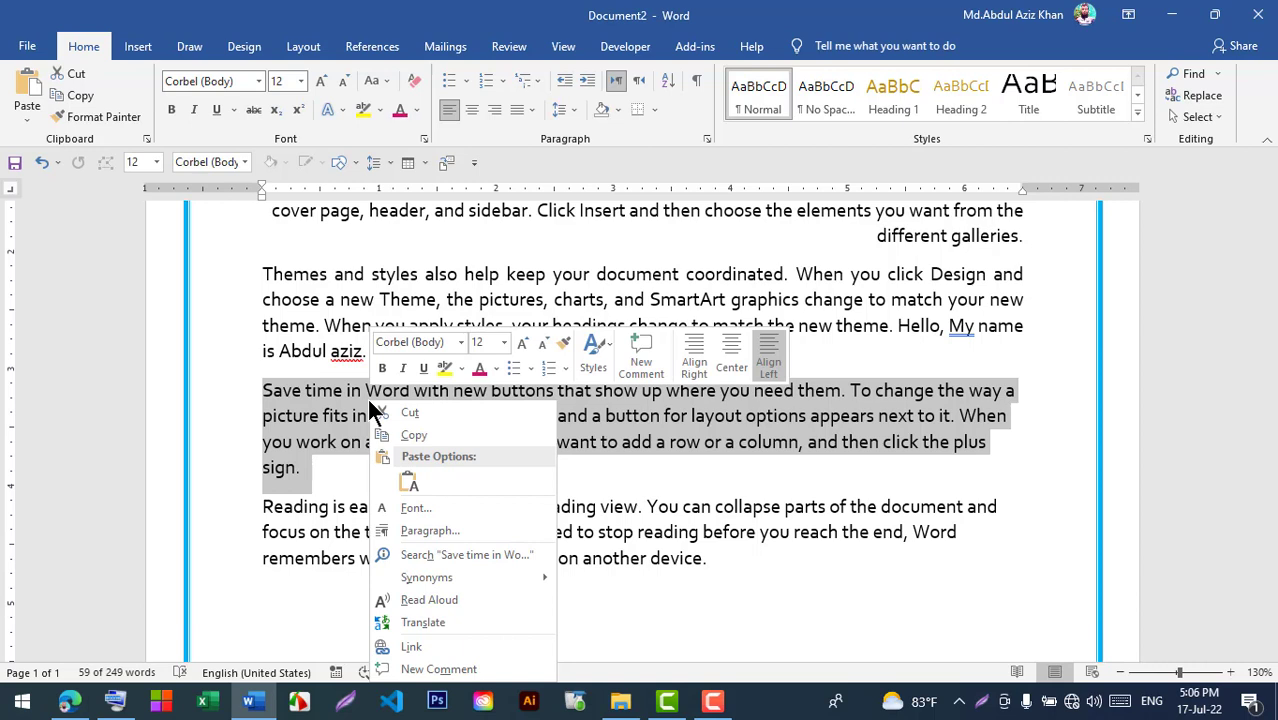
left_click(433, 535)
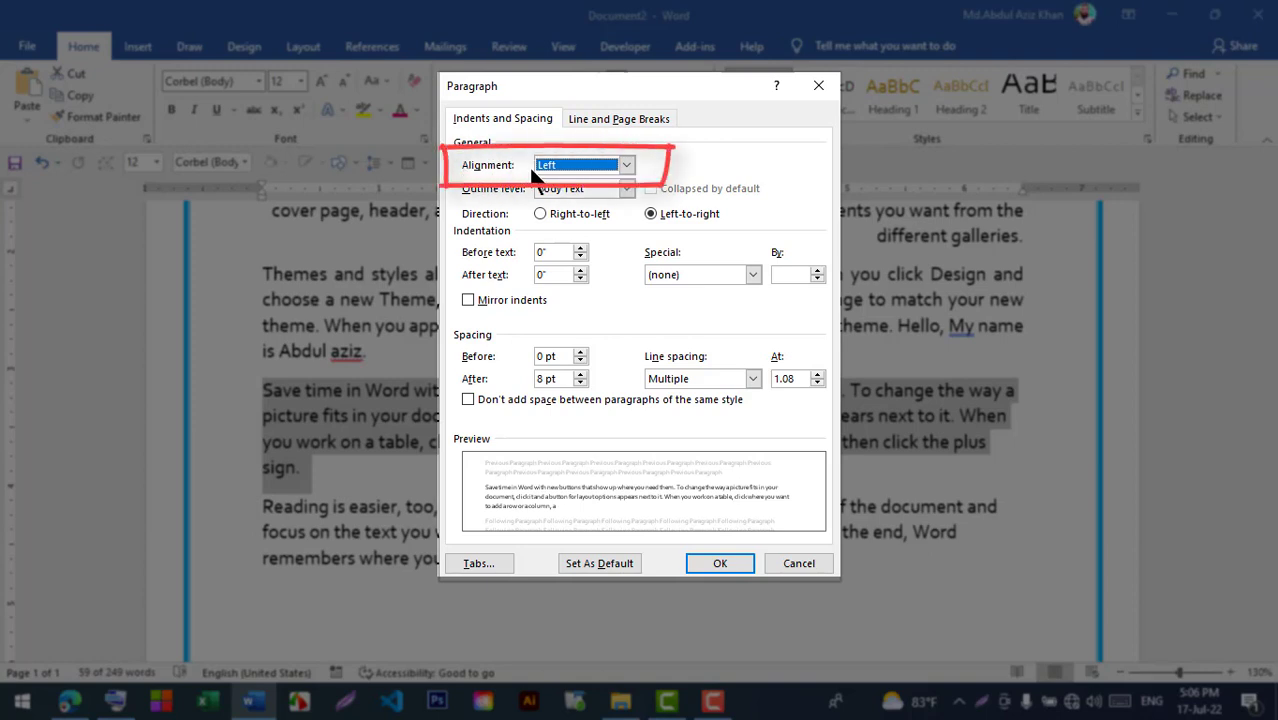
left_click(627, 166)
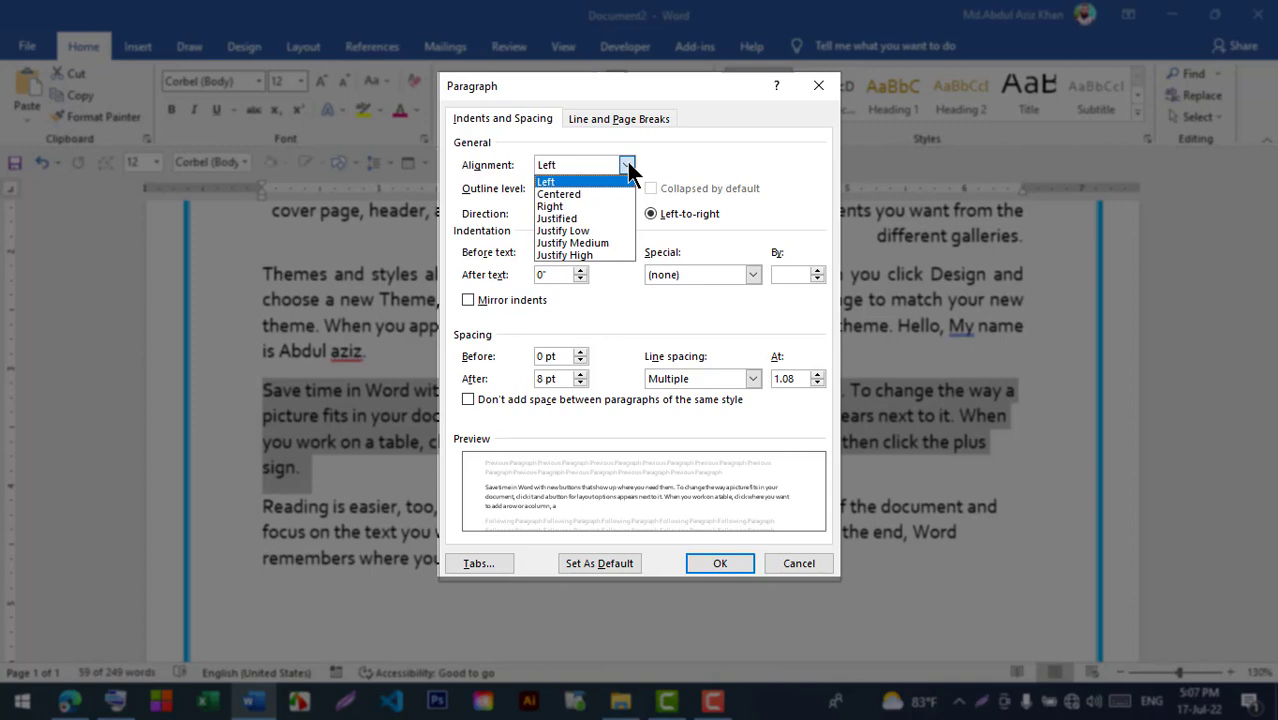
left_click(545, 196)
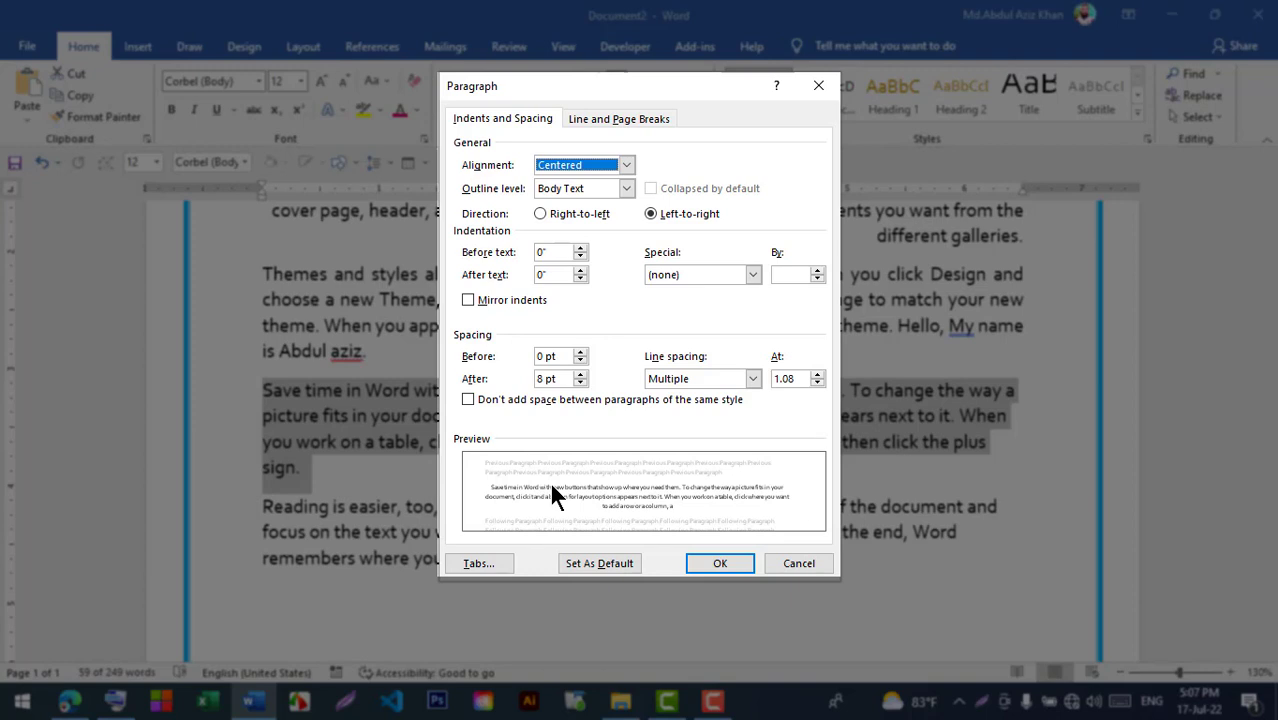
Try Left and Right alignment for the selected paragraph in the settings preview
left_click(549, 167)
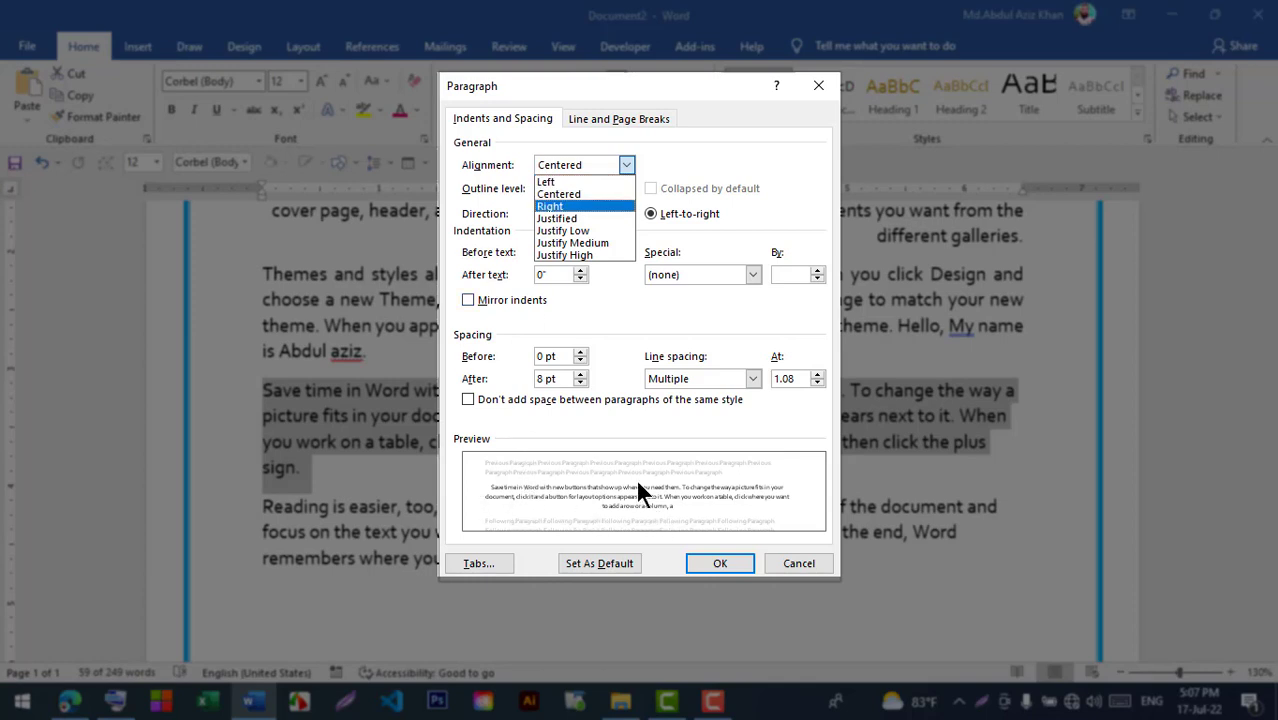
key("Up")
key("Up")
key("Return")
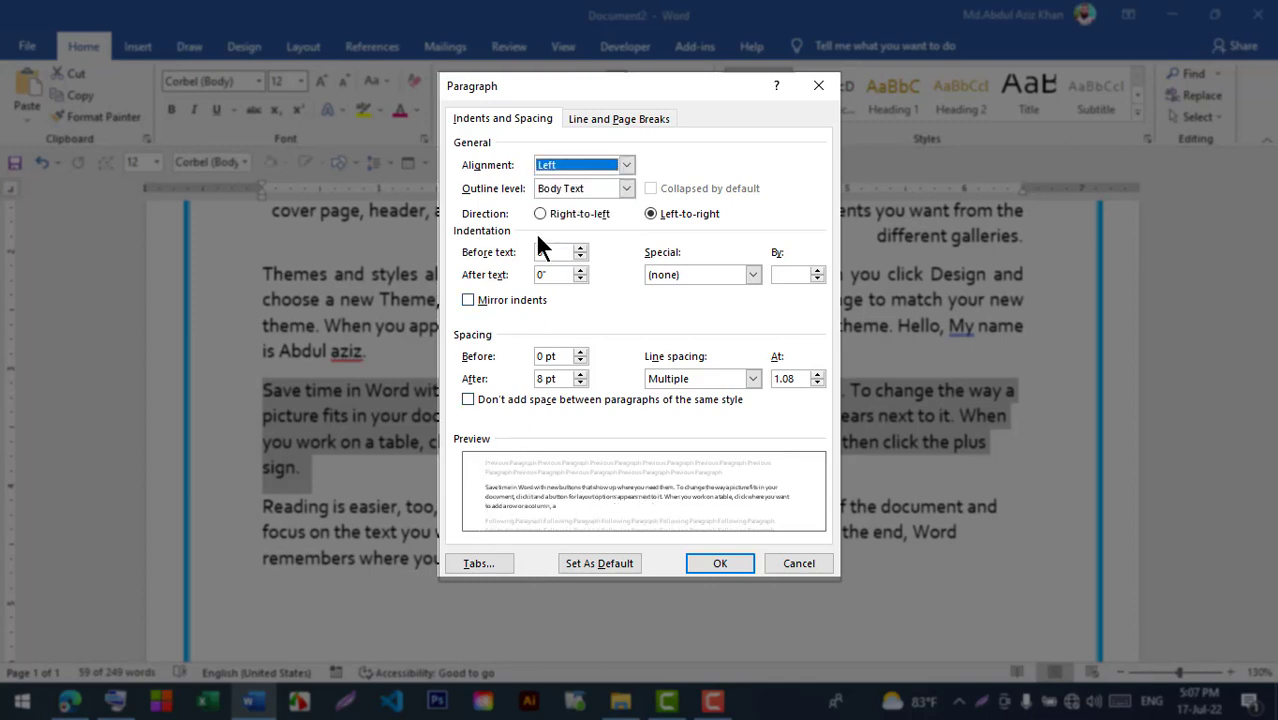
left_click(567, 165)
left_click(567, 231)
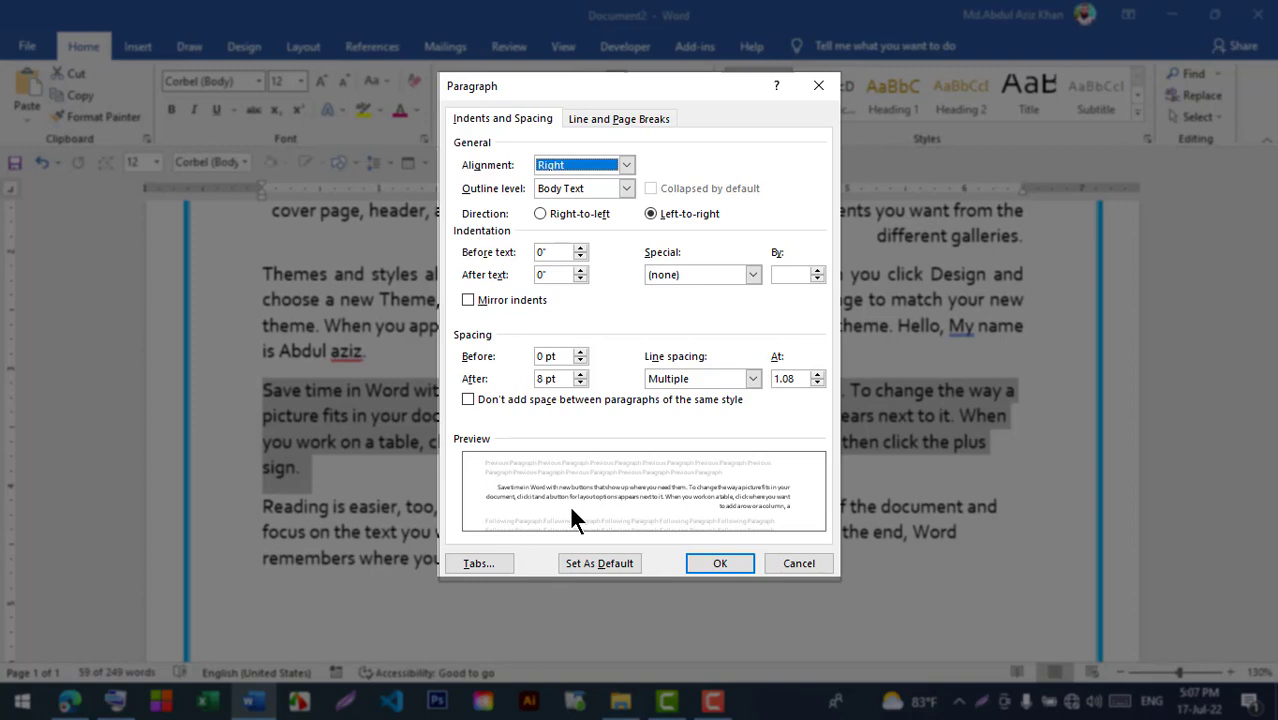
Set the alignment of the "Save time in Word" paragraph to Centered and apply the paragraph settings
left_click(560, 165)
left_click(554, 192)
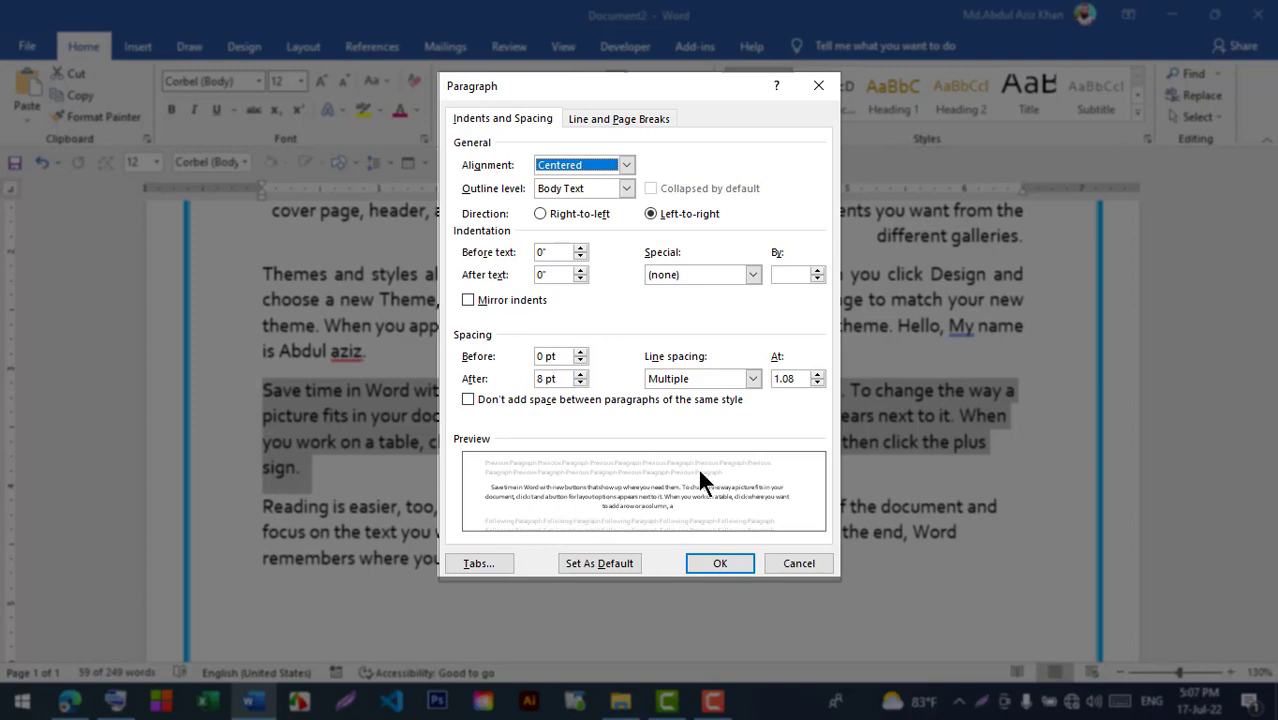
left_click(722, 564)
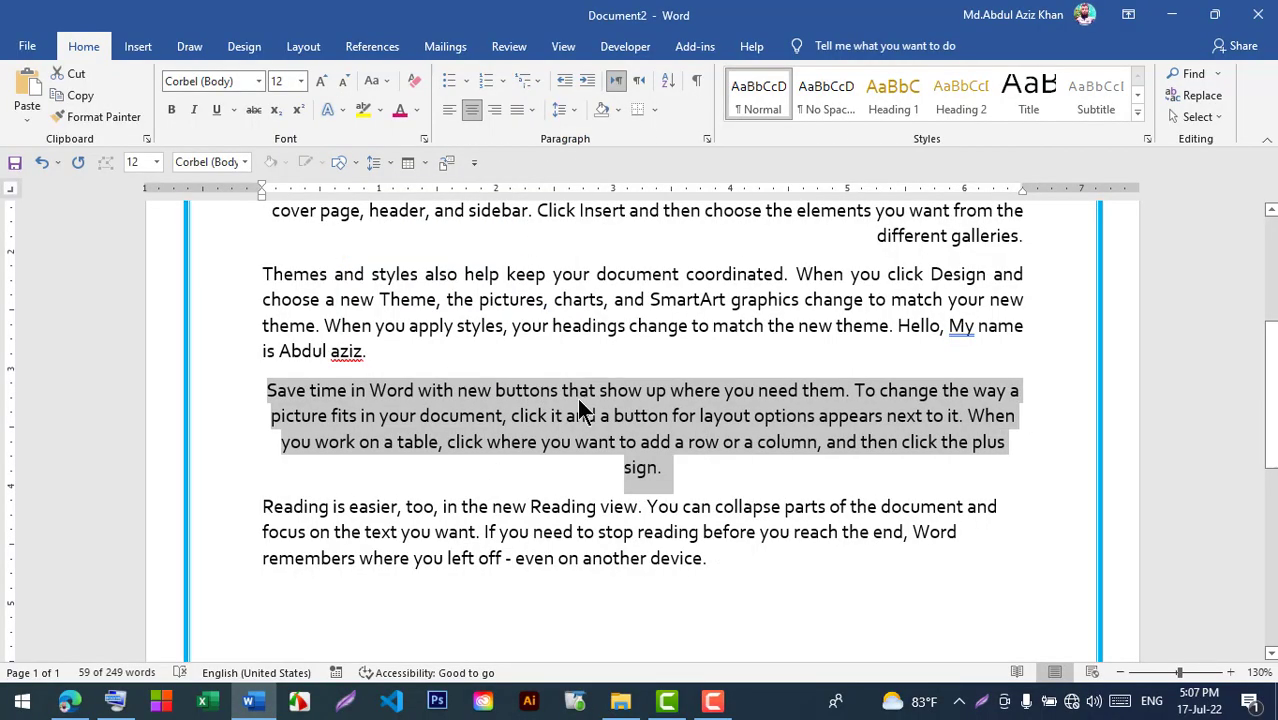
Review the available alignment options in the centered paragraph's settings and close them without applying a change
right_click(500, 428)
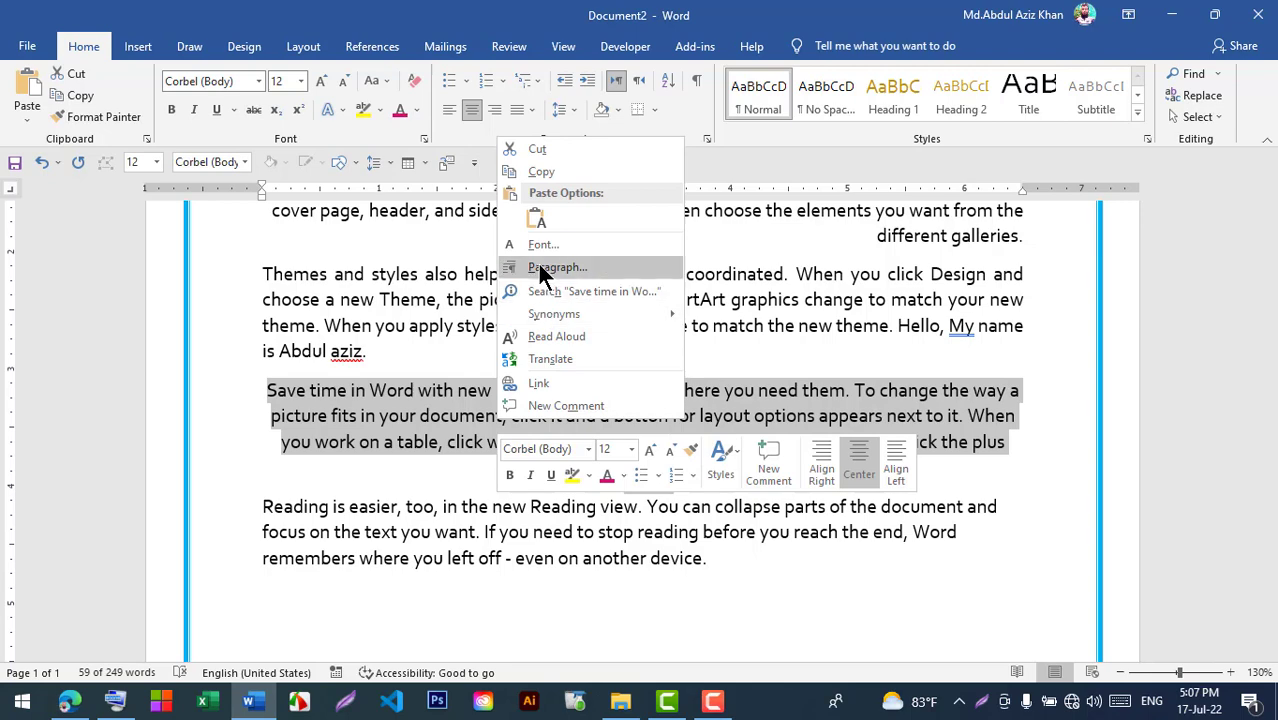
left_click(538, 266)
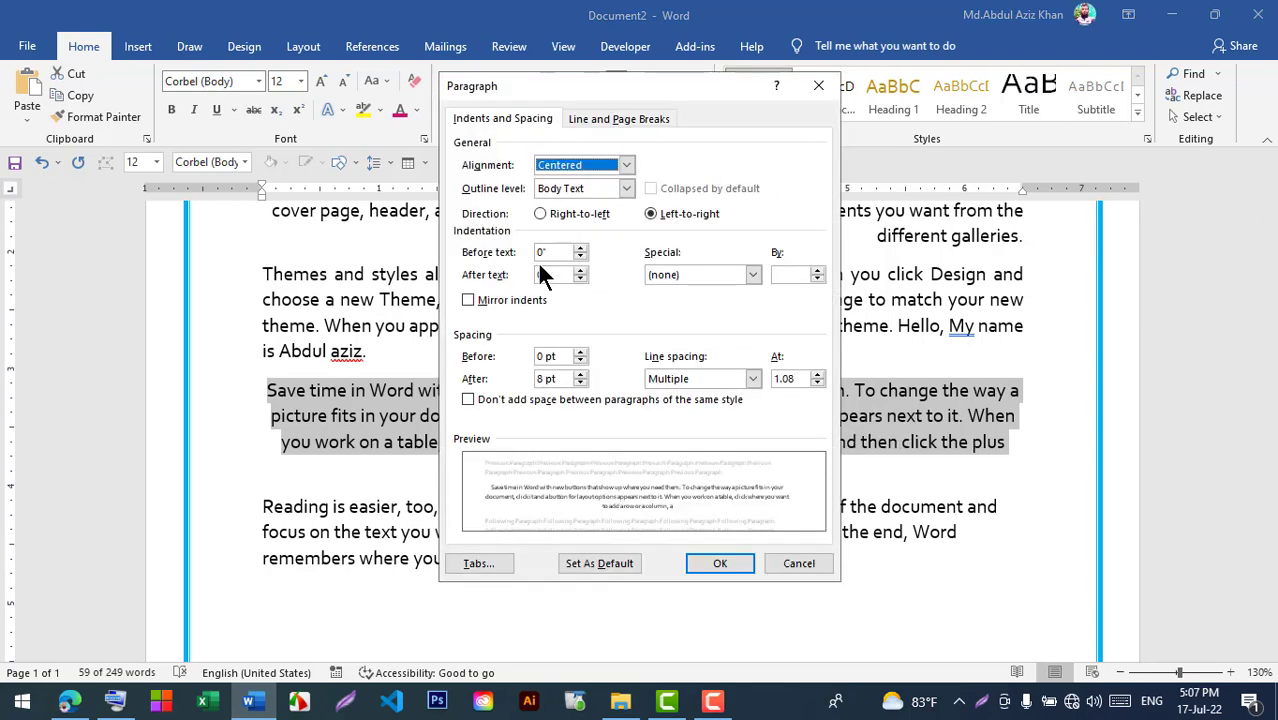
left_click(577, 167)
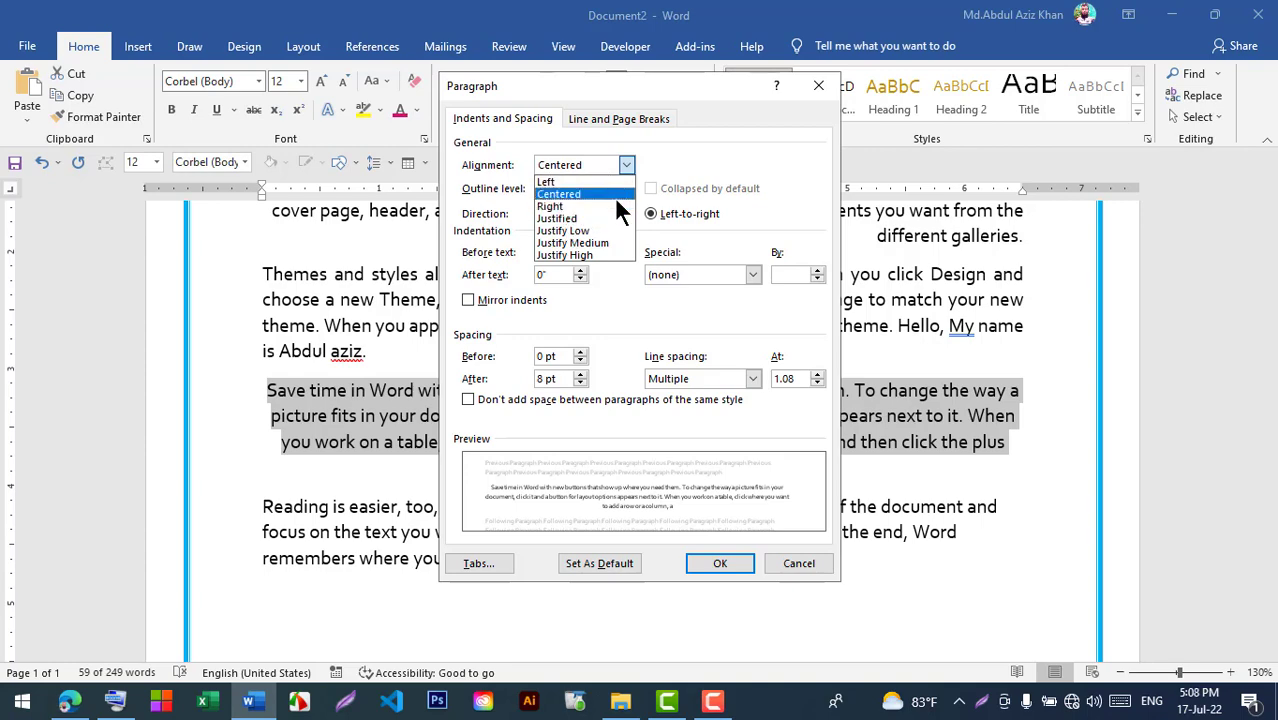
left_click(790, 563)
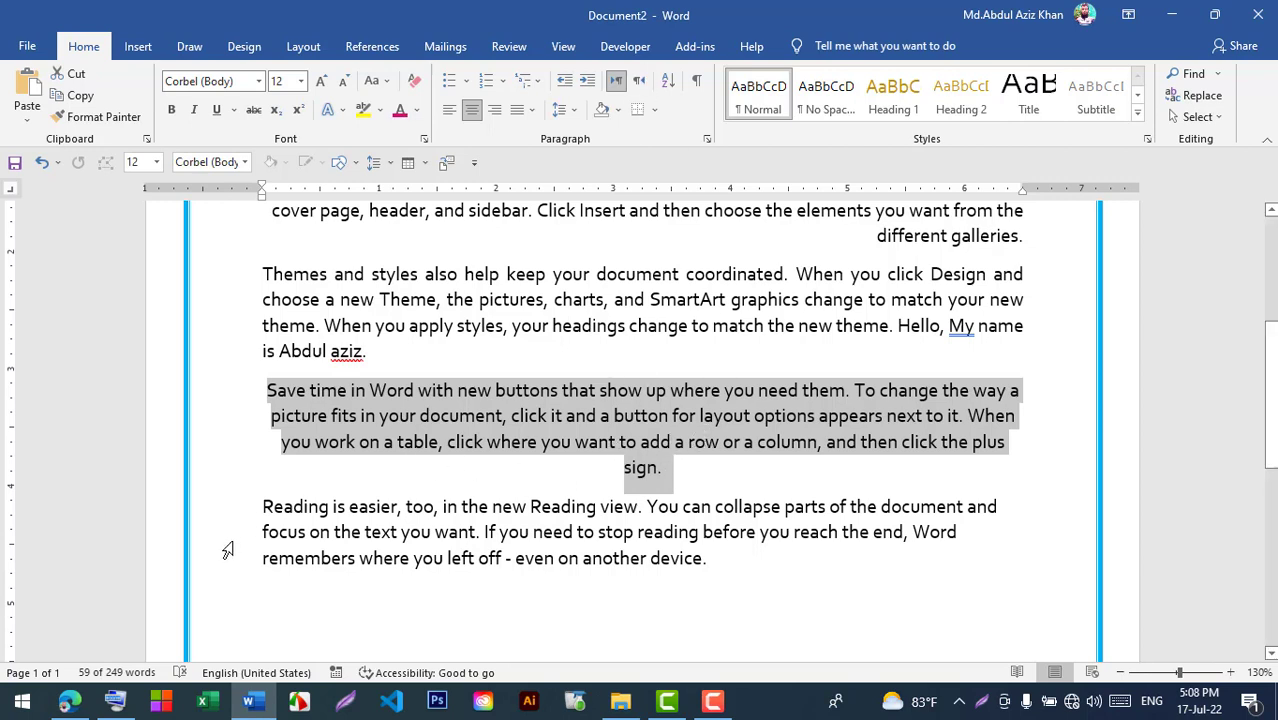
Set the alignment of the "Reading is easier" paragraph to Right through the paragraph settings and apply it
left_click_drag(261, 506, 674, 567)
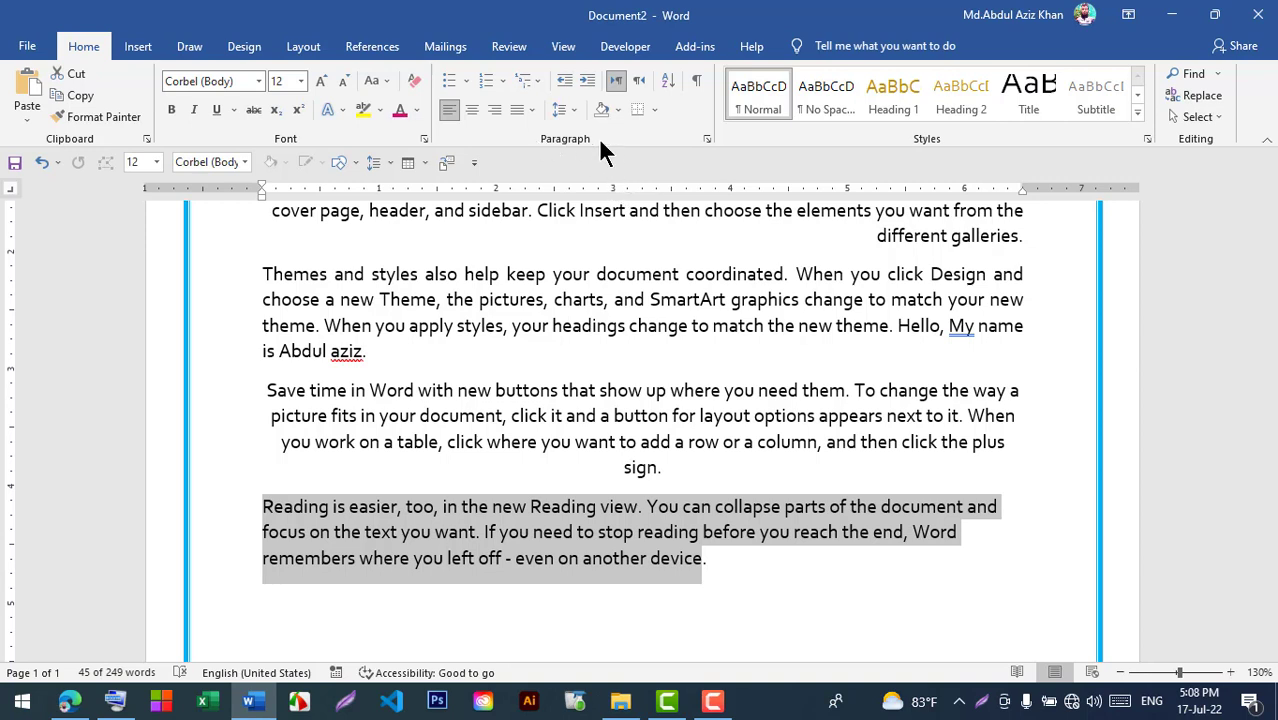
left_click(706, 140)
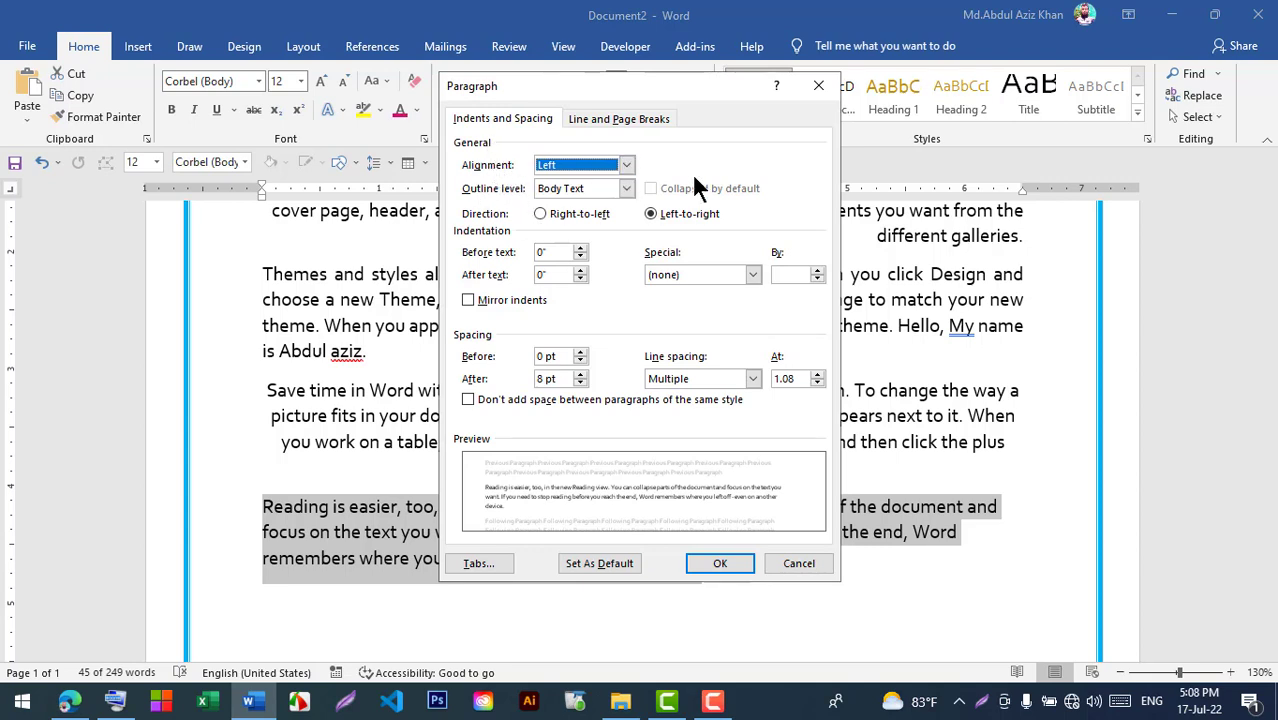
left_click(588, 164)
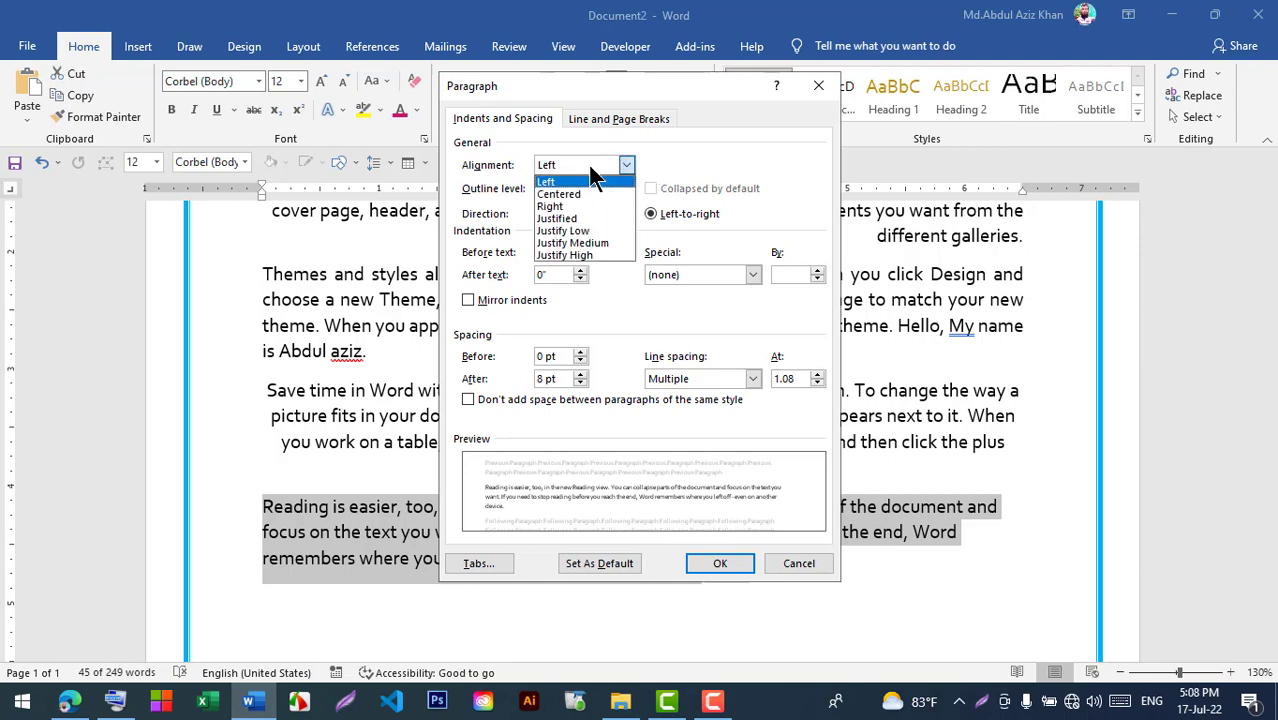
left_click(558, 206)
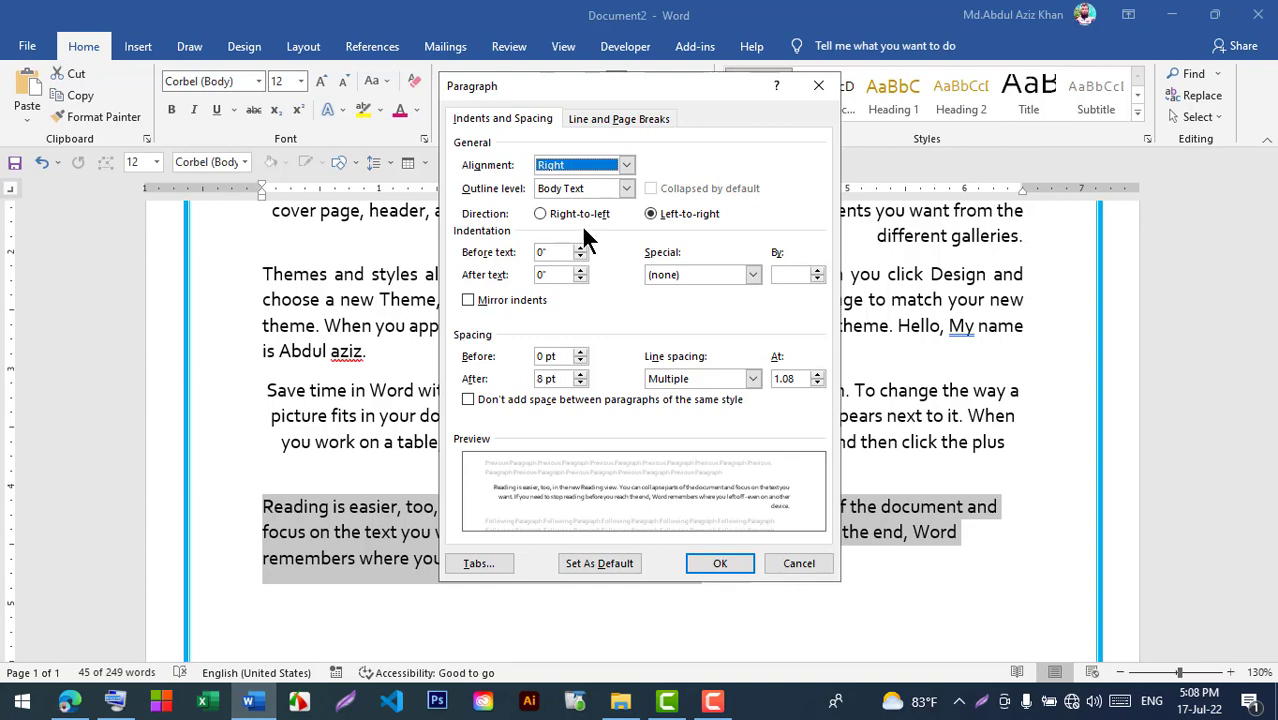
left_click(720, 563)
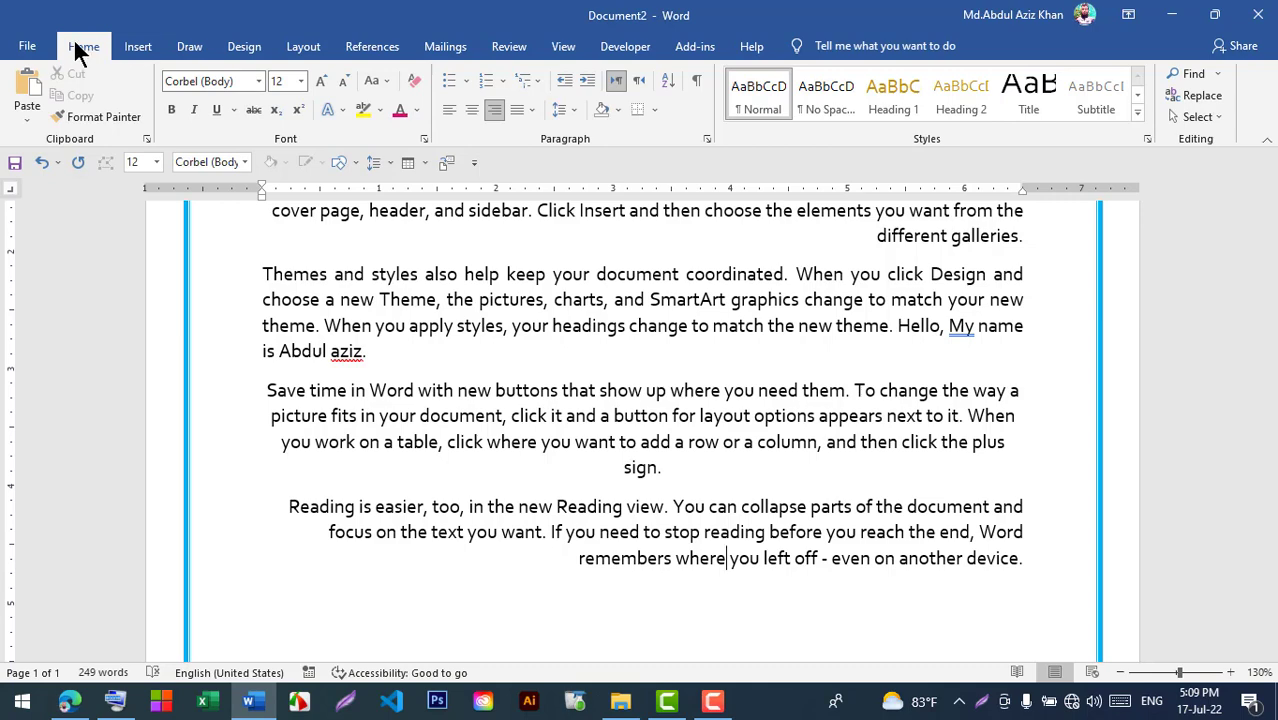
Review the paragraph settings of the "Video provides" paragraph and close them without applying a change
scroll(1270, 455, "up", 4)
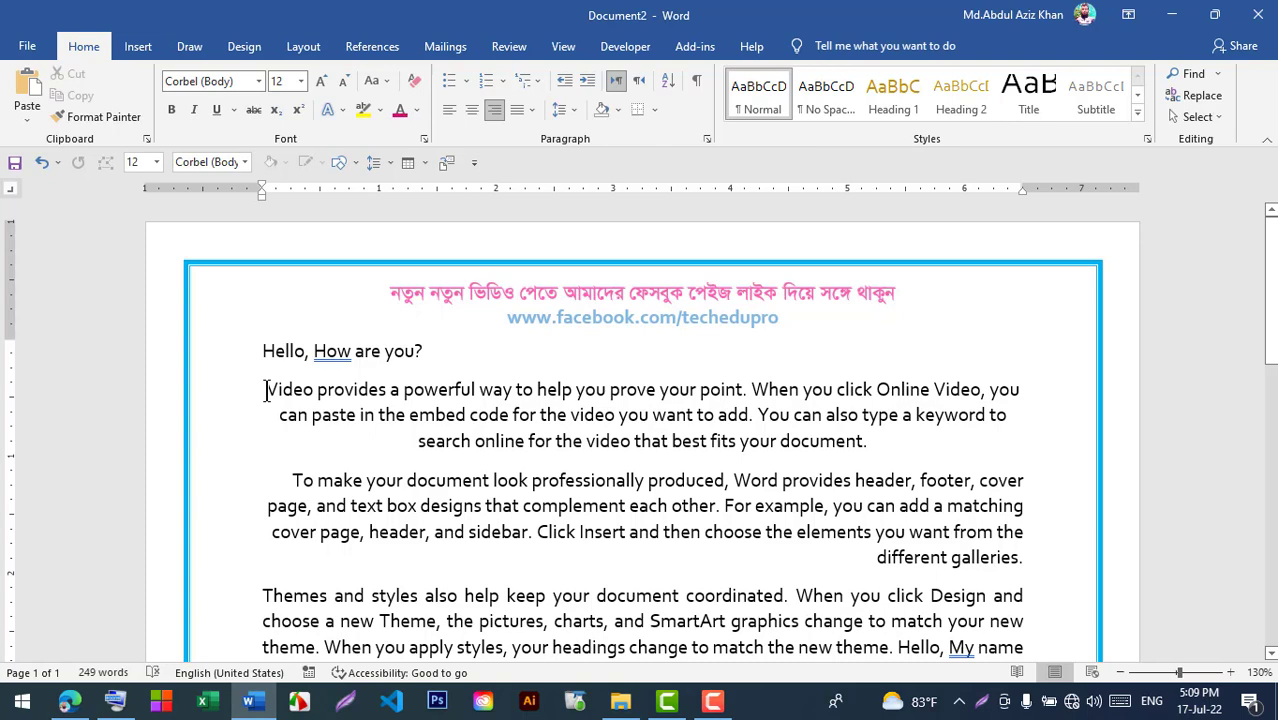
left_click_drag(266, 390, 877, 456)
right_click(731, 436)
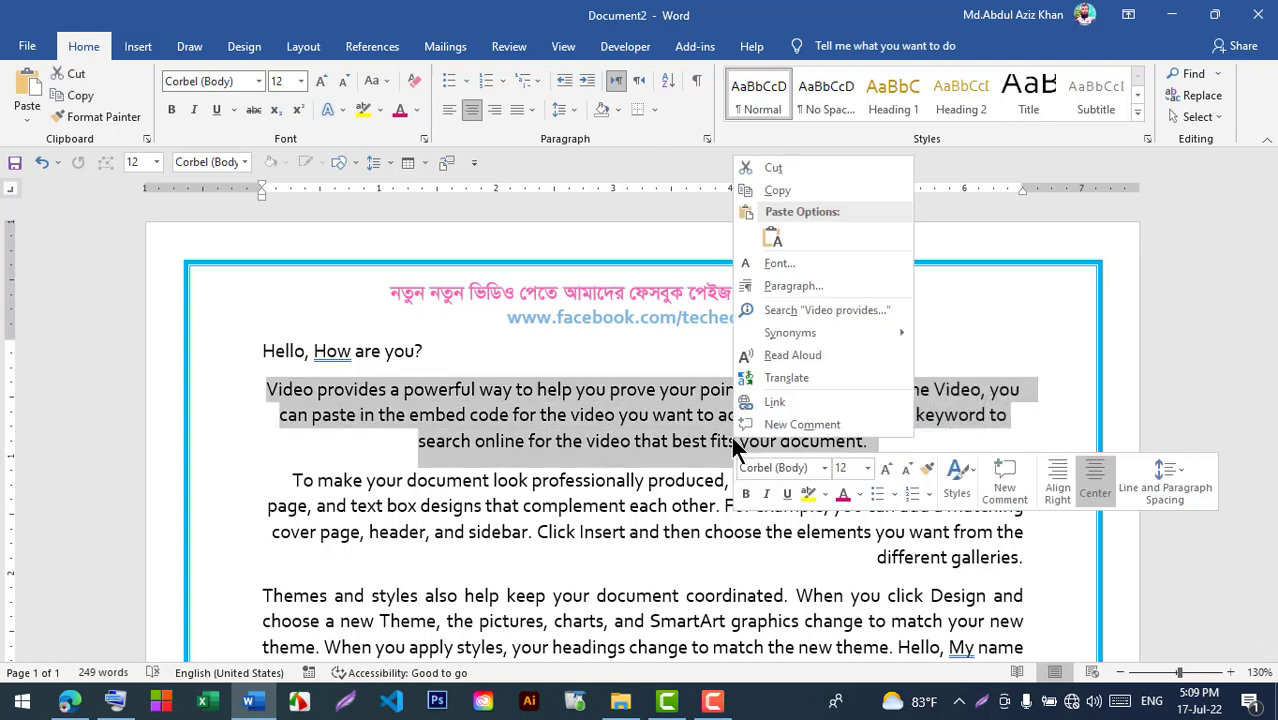
left_click(779, 287)
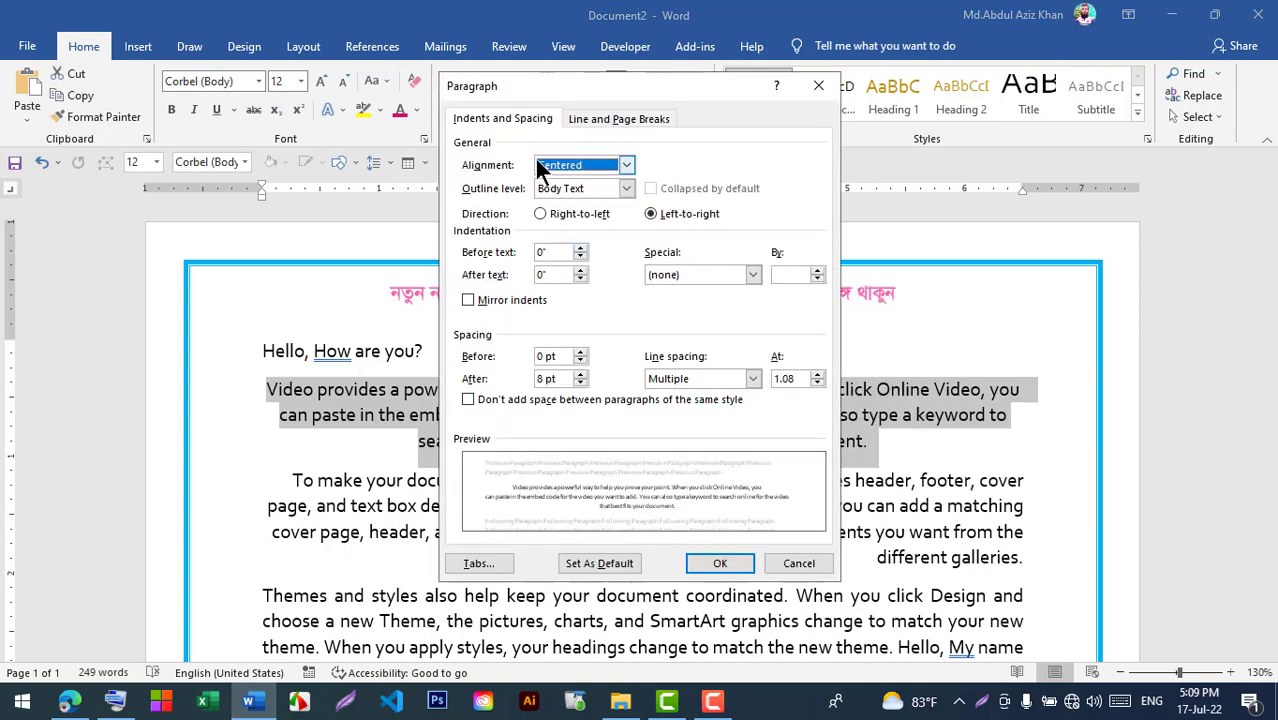
left_click(819, 88)
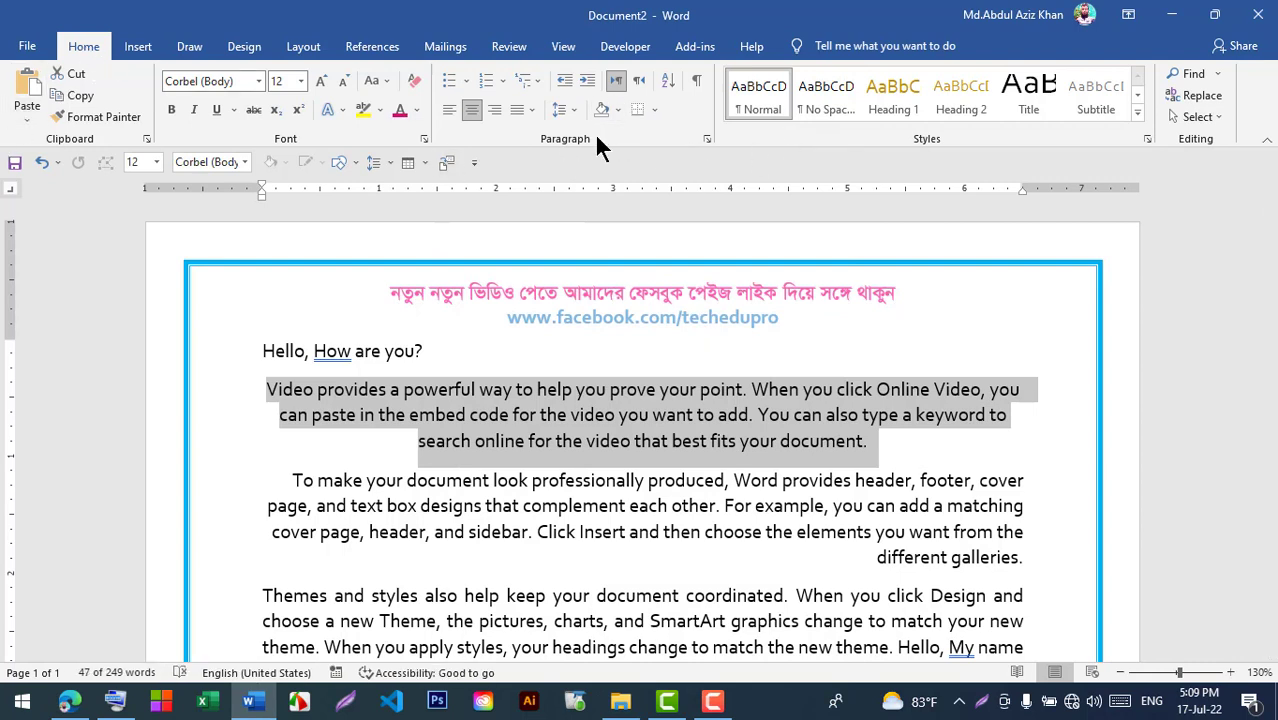
left_click(706, 140)
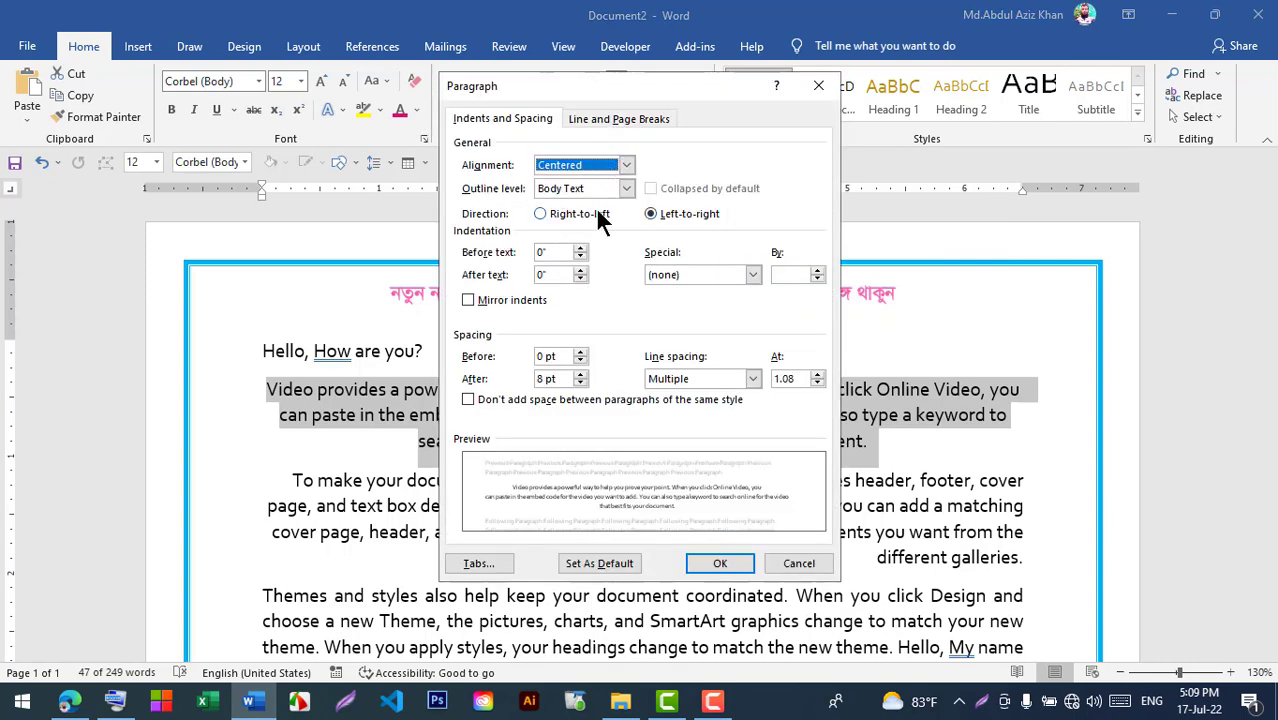
left_click(826, 87)
left_click(826, 92)
key("ctrl+z")
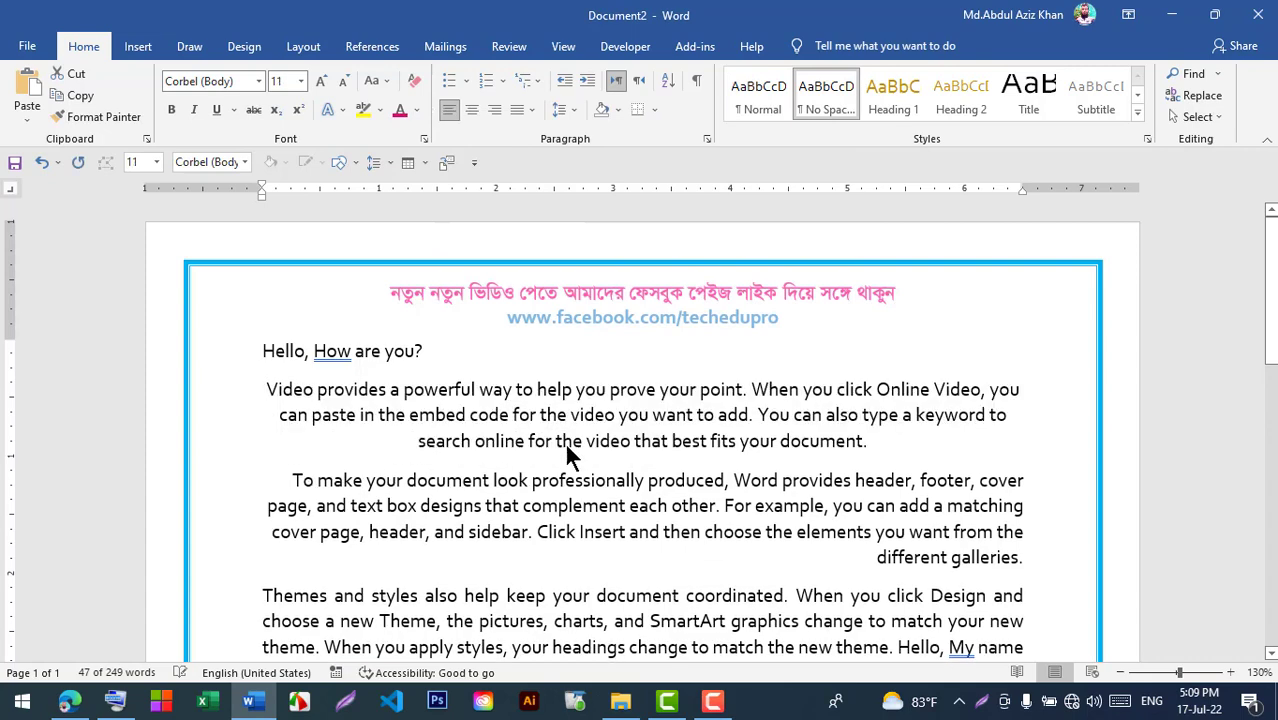
left_click(569, 460)
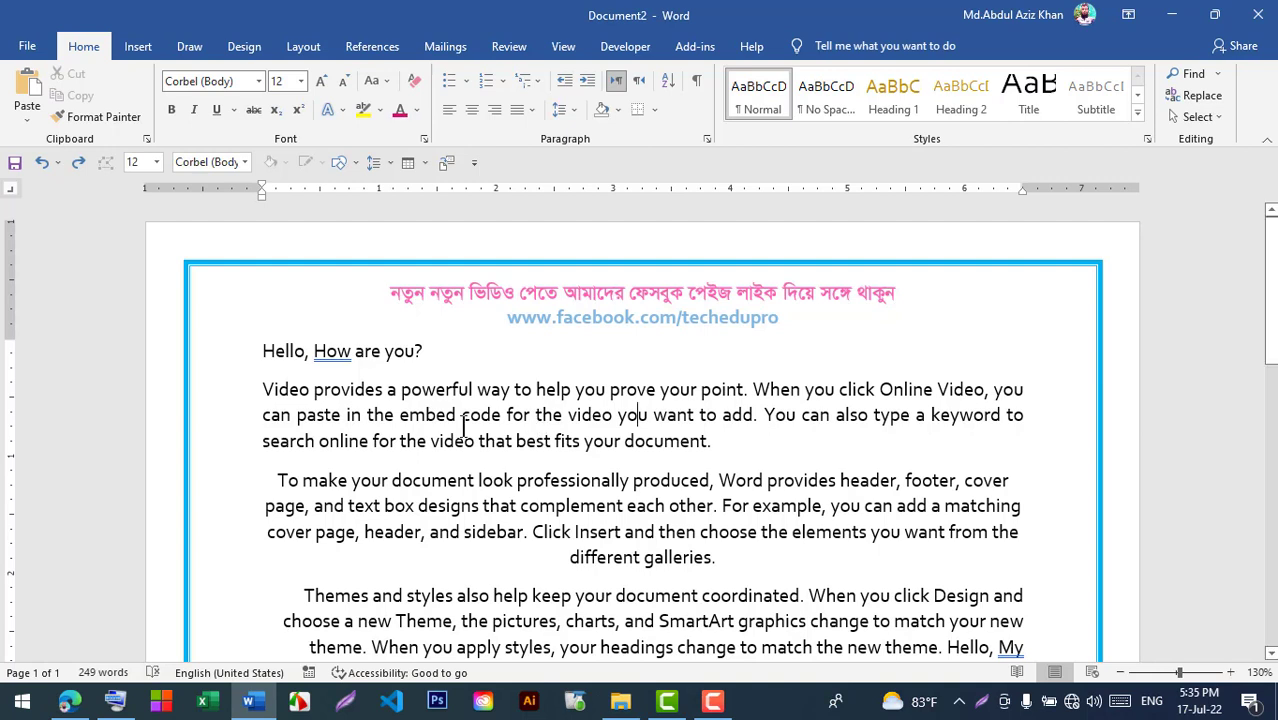
Delete the "Hello, How are you?" line and the "Video provides" paragraph, and insert blank lines in their place
left_click_drag(241, 360, 702, 452)
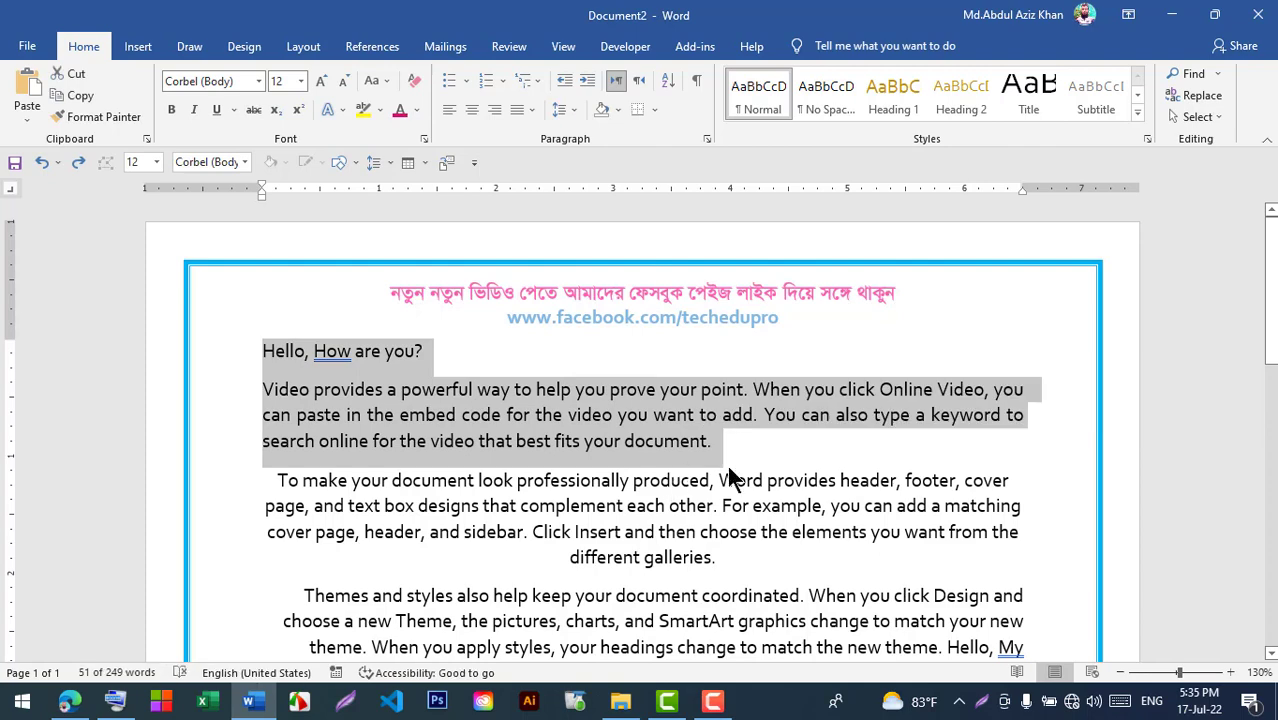
key("Delete")
key("Return")
key("Return")
key("Return")
key("Return")
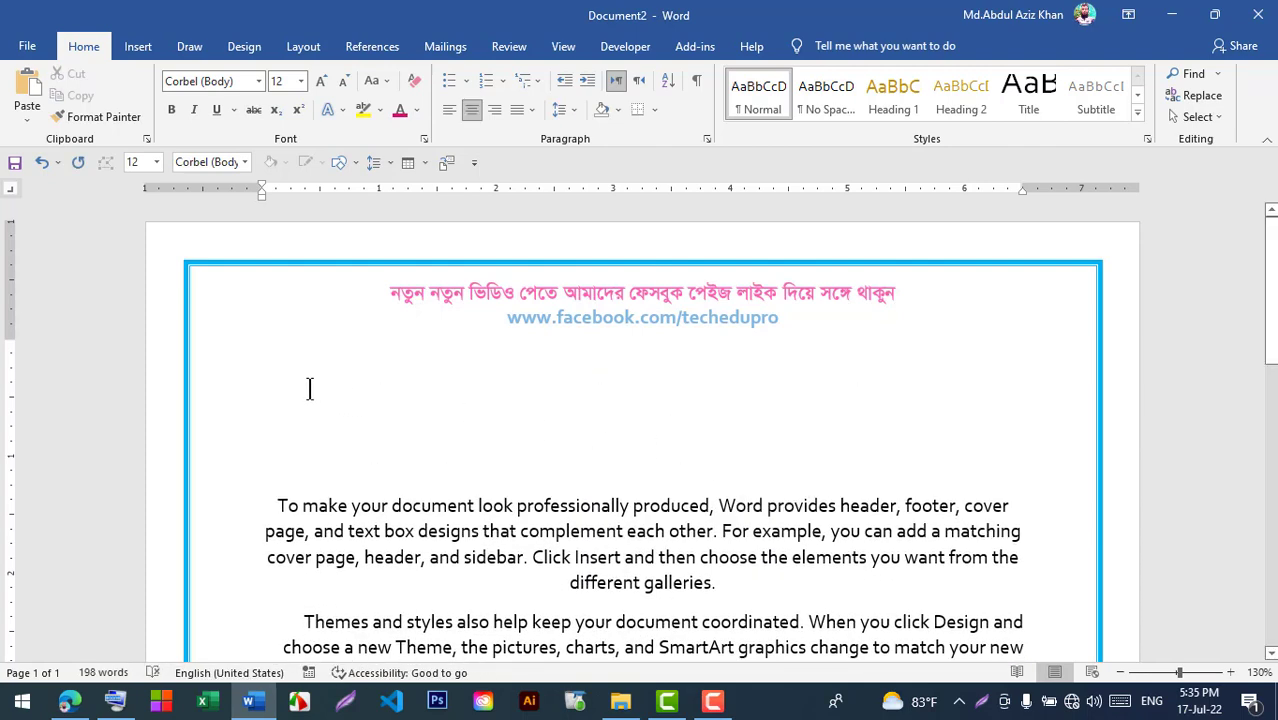
Right-align the first blank line and enter "The quick brown fox jumps over the"
left_click(262, 352)
key("ctrl+l")
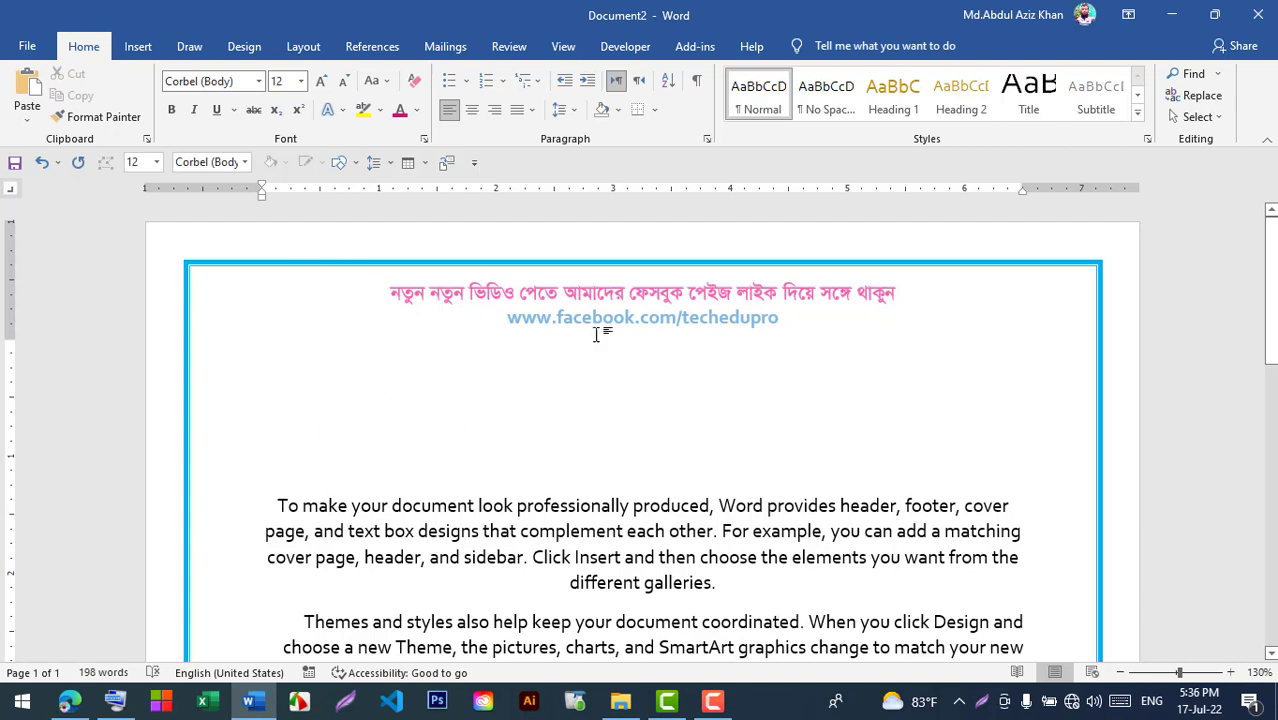
left_click(495, 112)
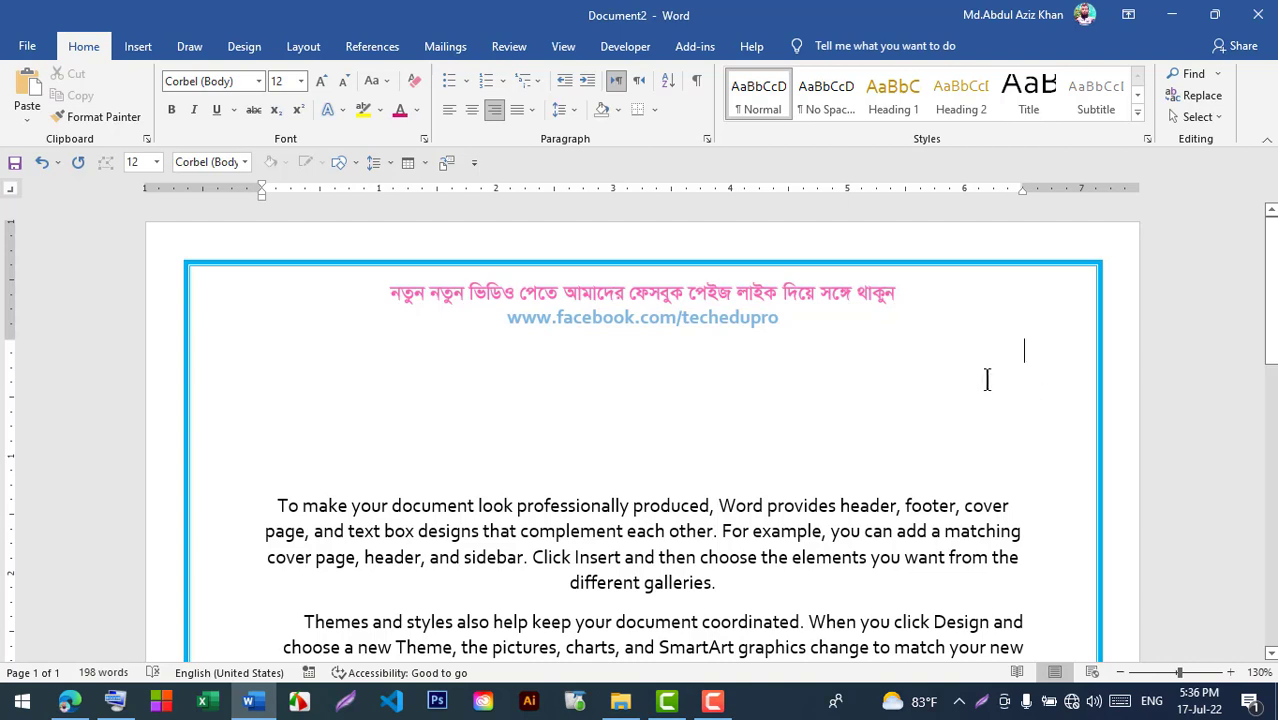
type("The qu")
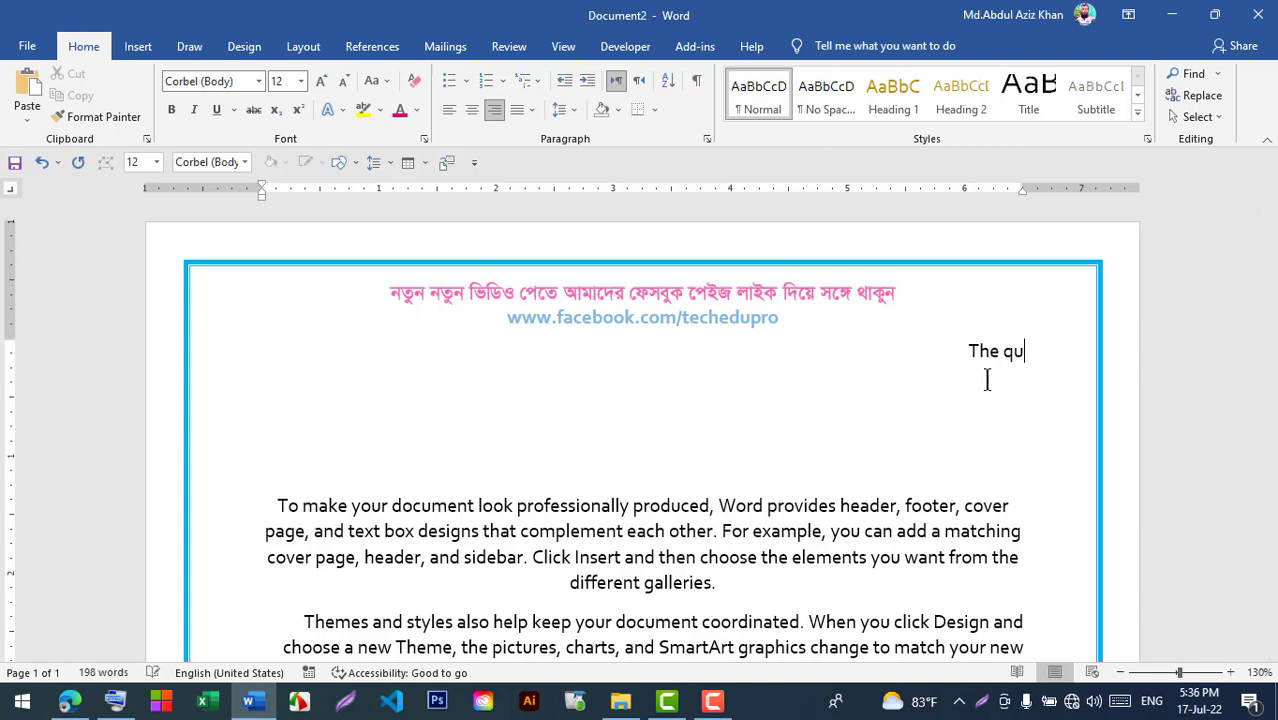
type("ick brown ")
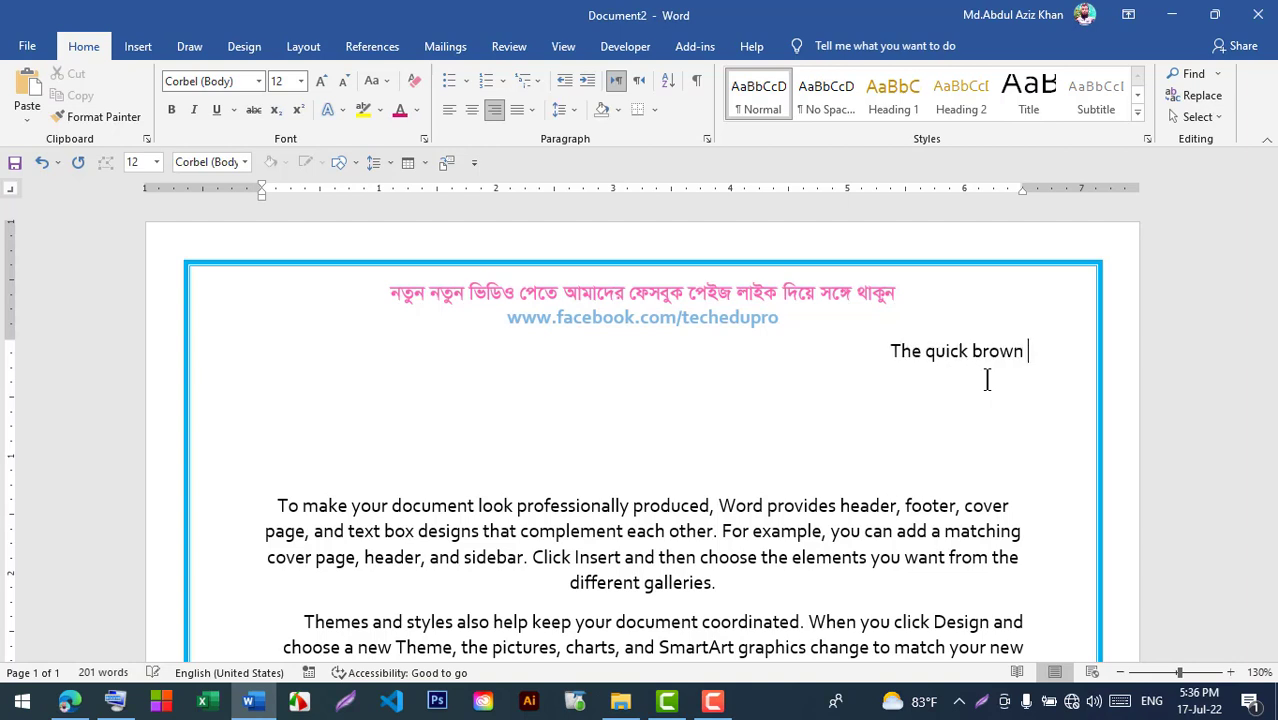
type("fox jump")
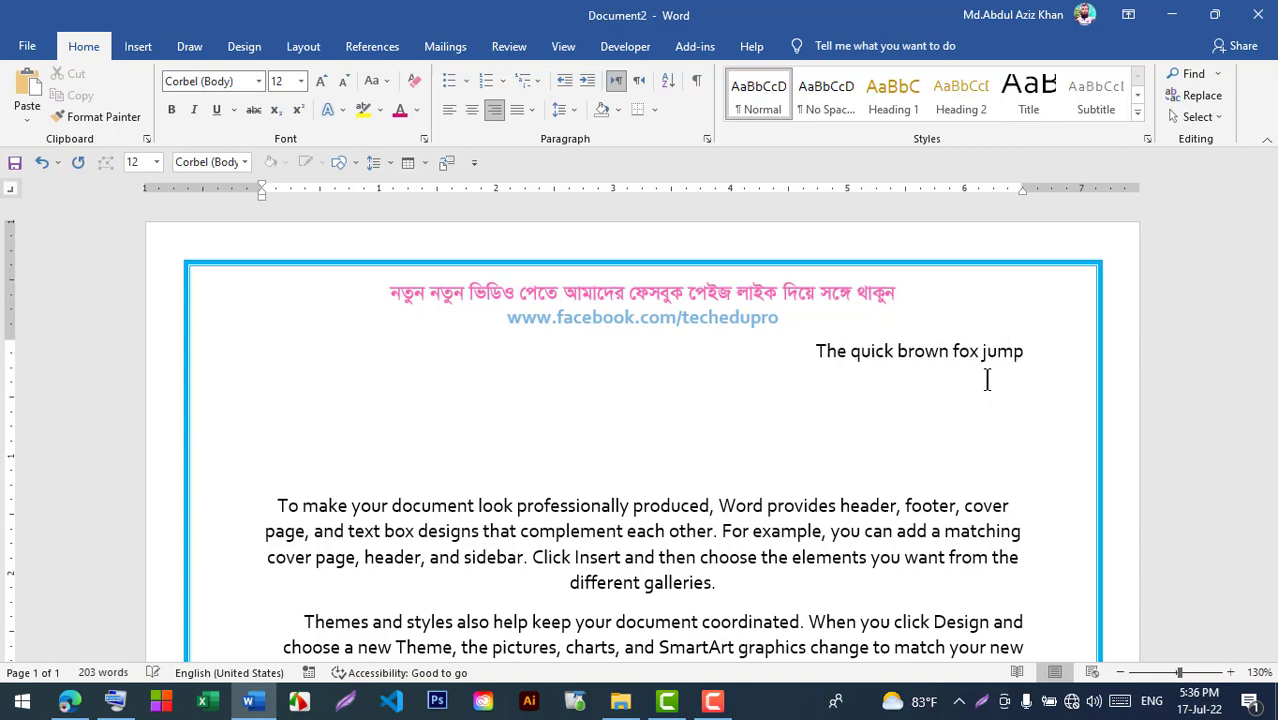
type("s over the")
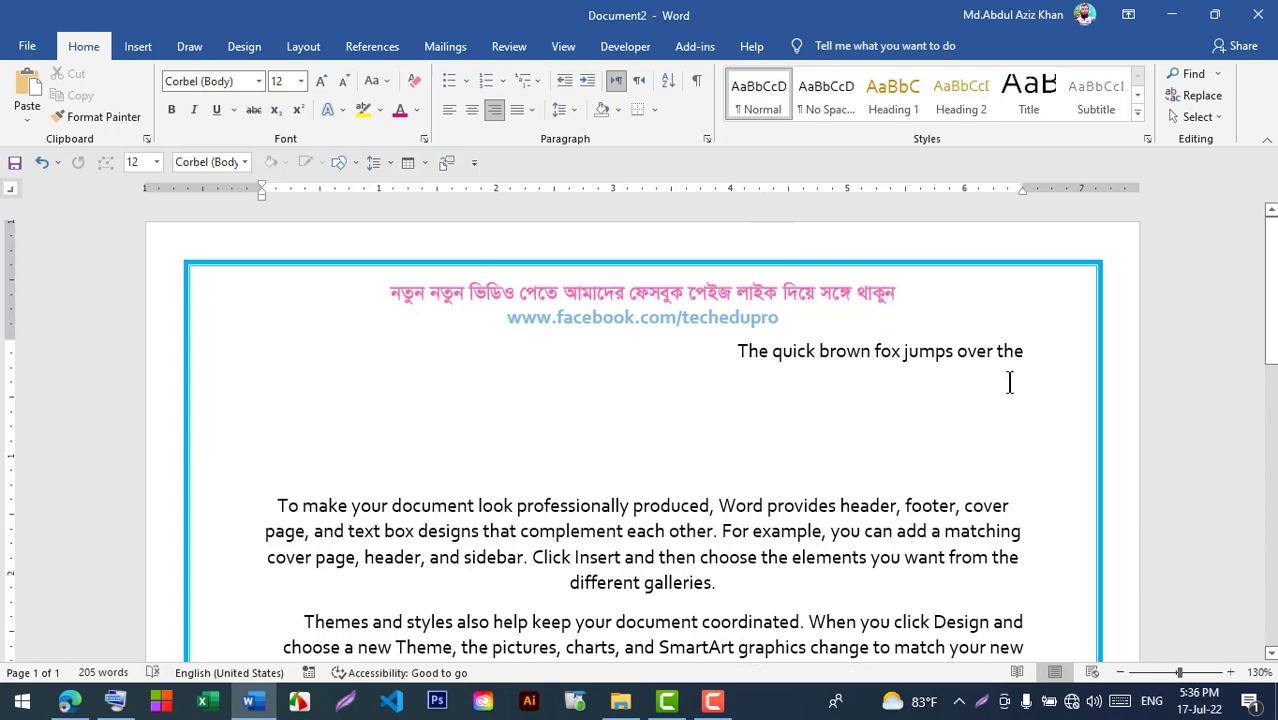
Add three centered lines below the right-aligned text reading "Hello", "Bangladesh" and "Capital Of Bangladesh"
key("Return")
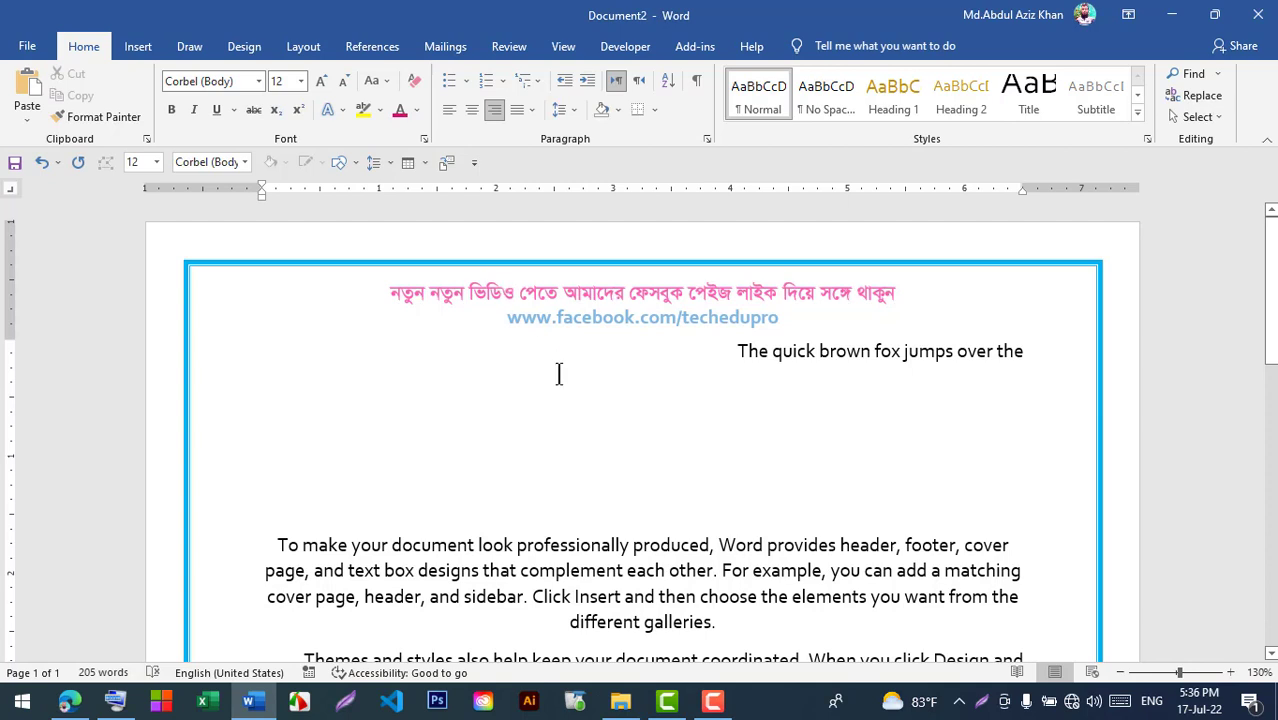
left_click(469, 113)
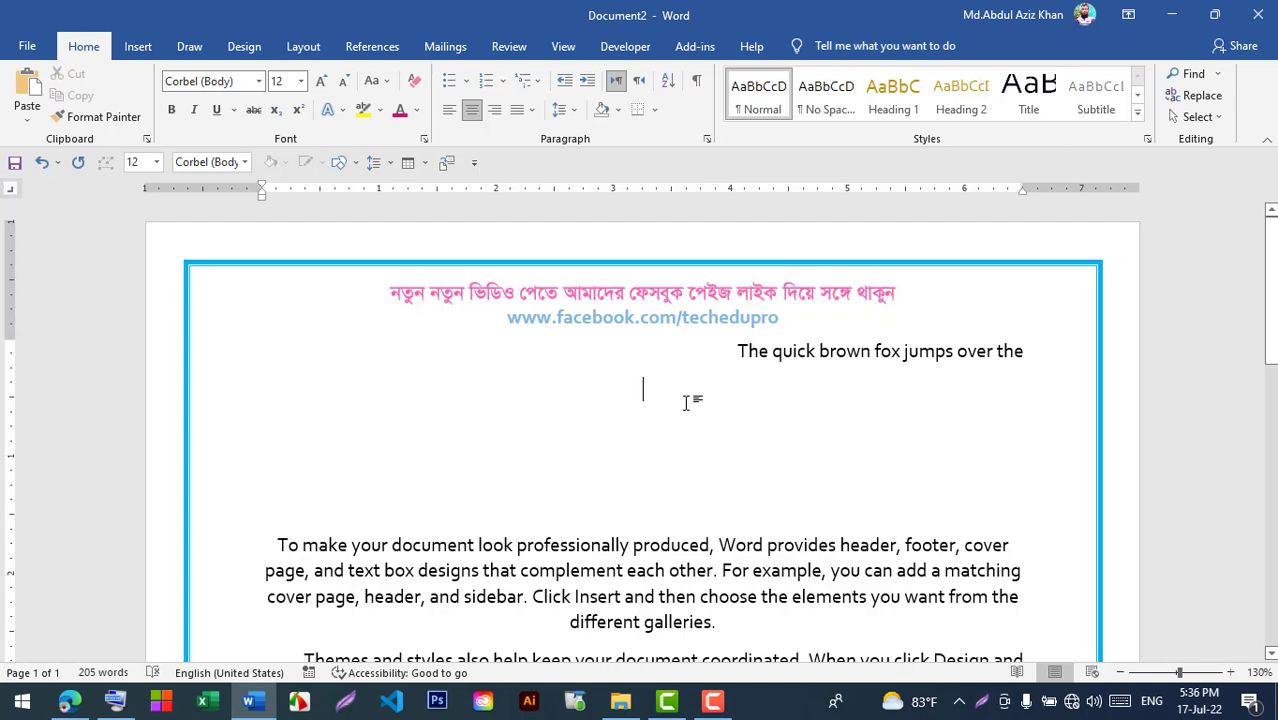
type("Hello")
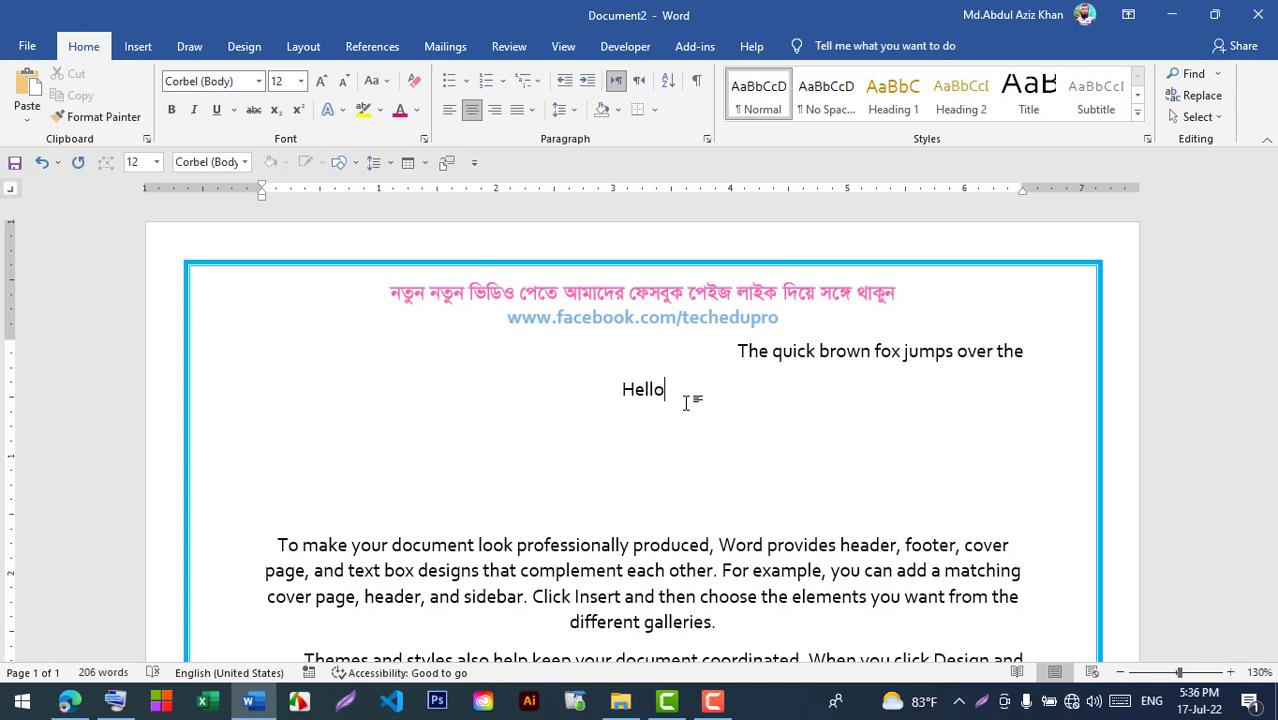
key("Return")
type("Banglad")
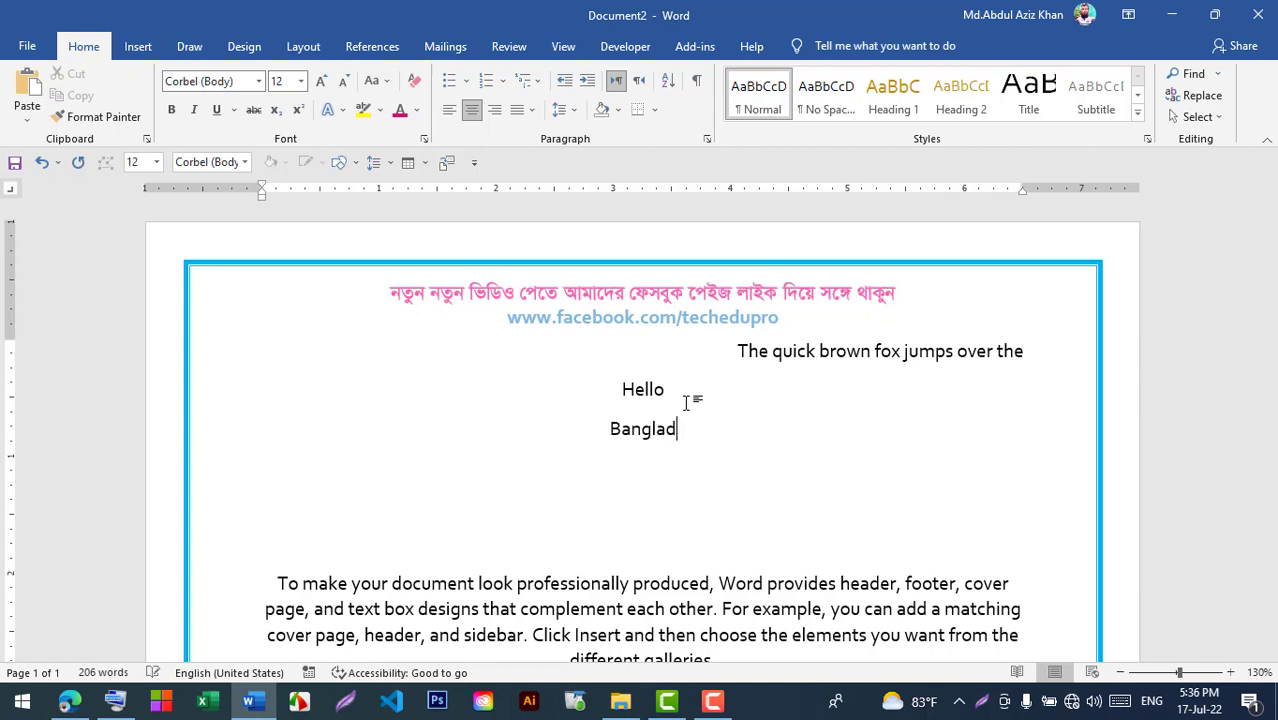
type("esh")
key("Return")
type("Cap")
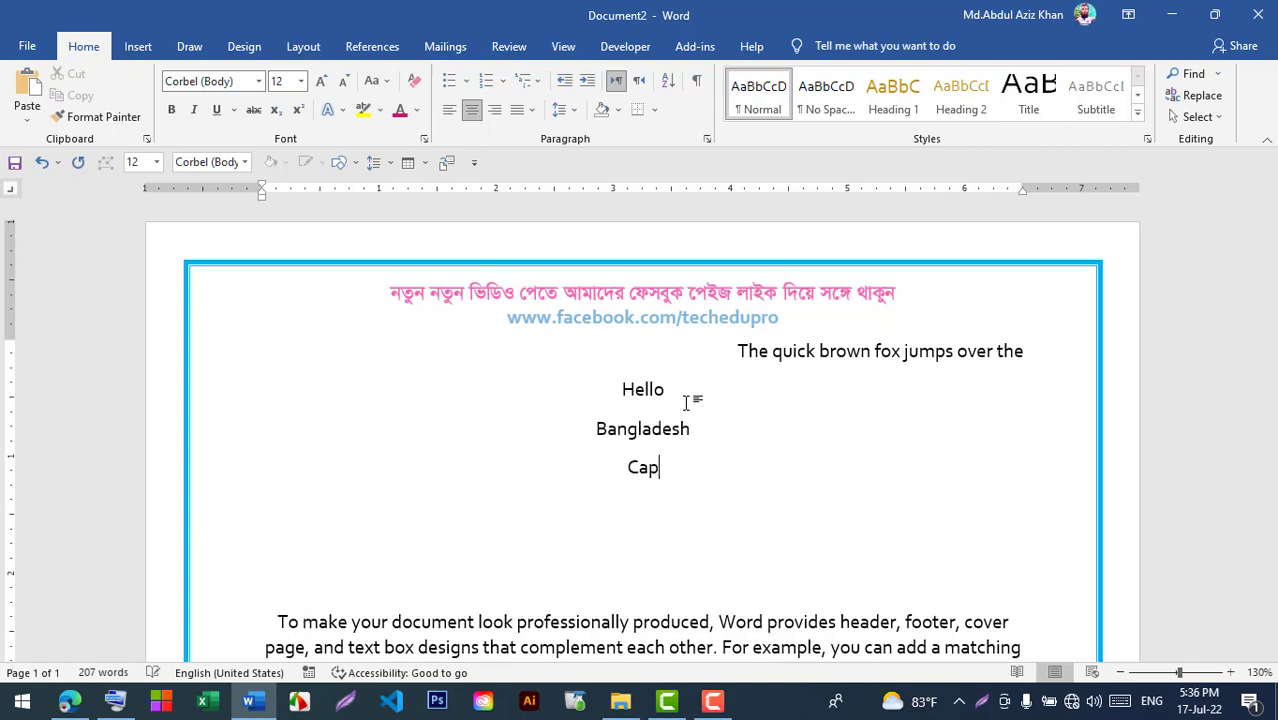
type("ital Of bangladesh")
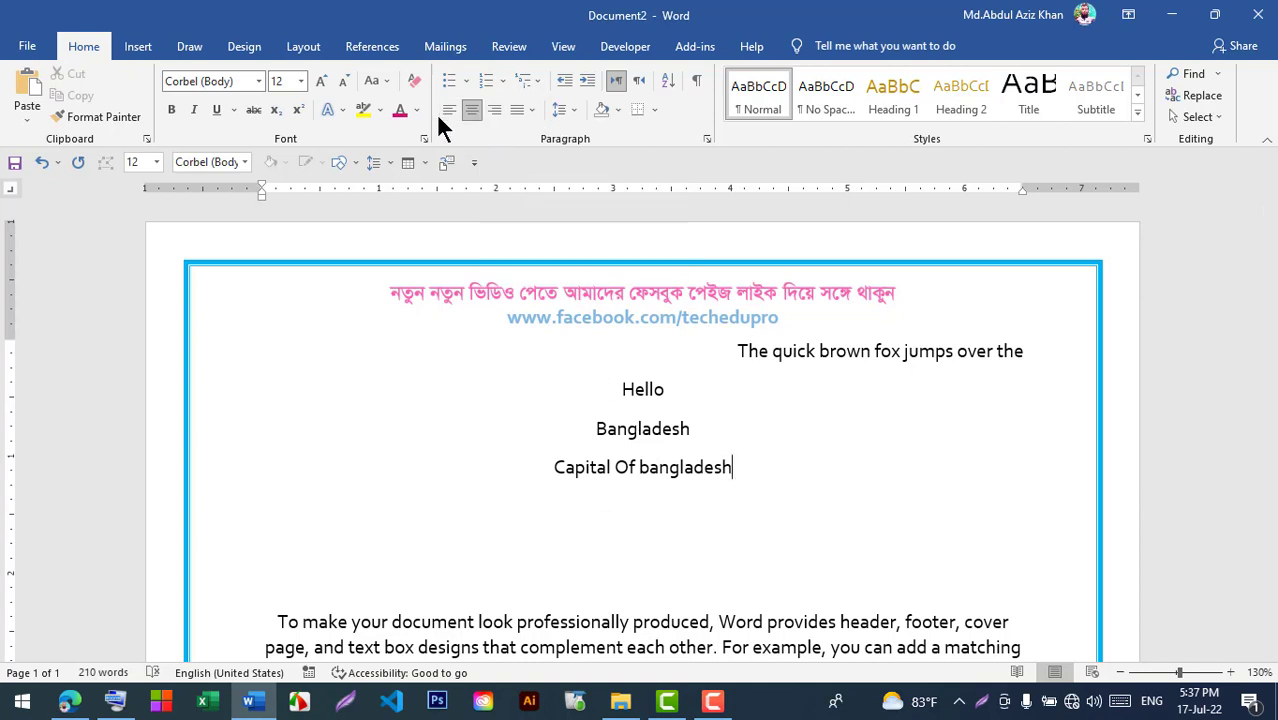
Add a left-aligned line reading "Left side" below the centered lines
key("Return")
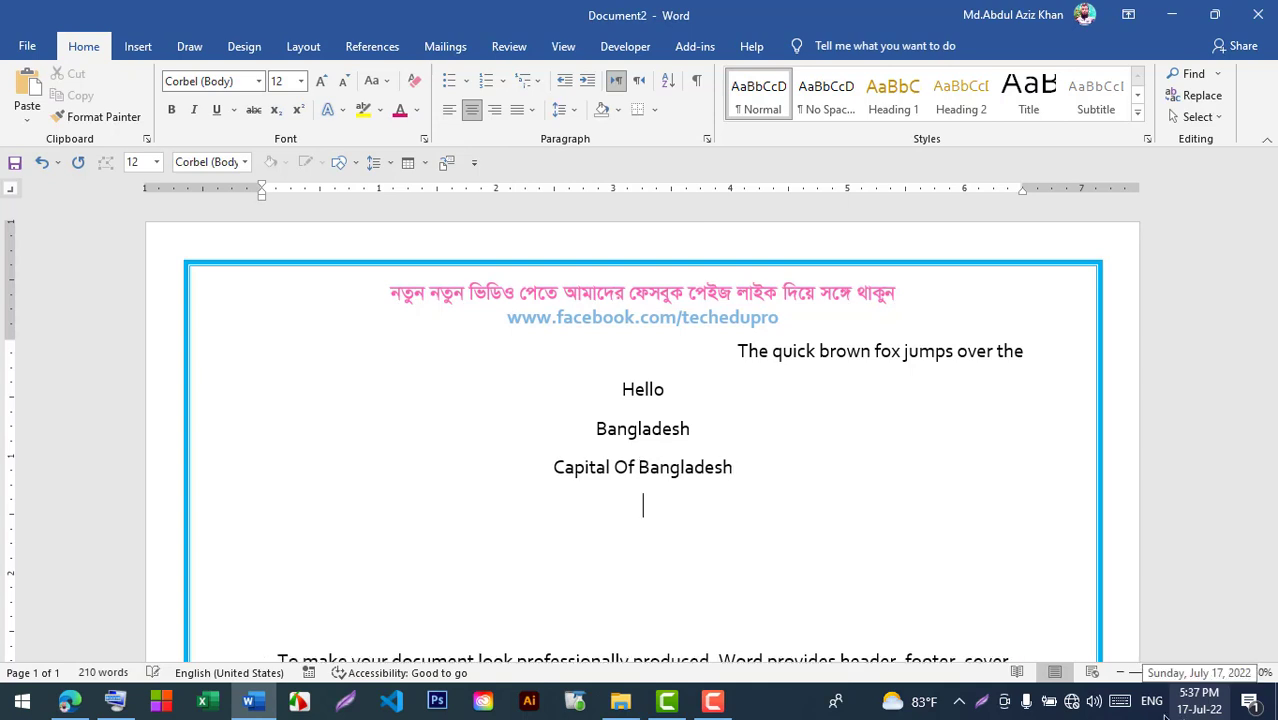
left_click(448, 111)
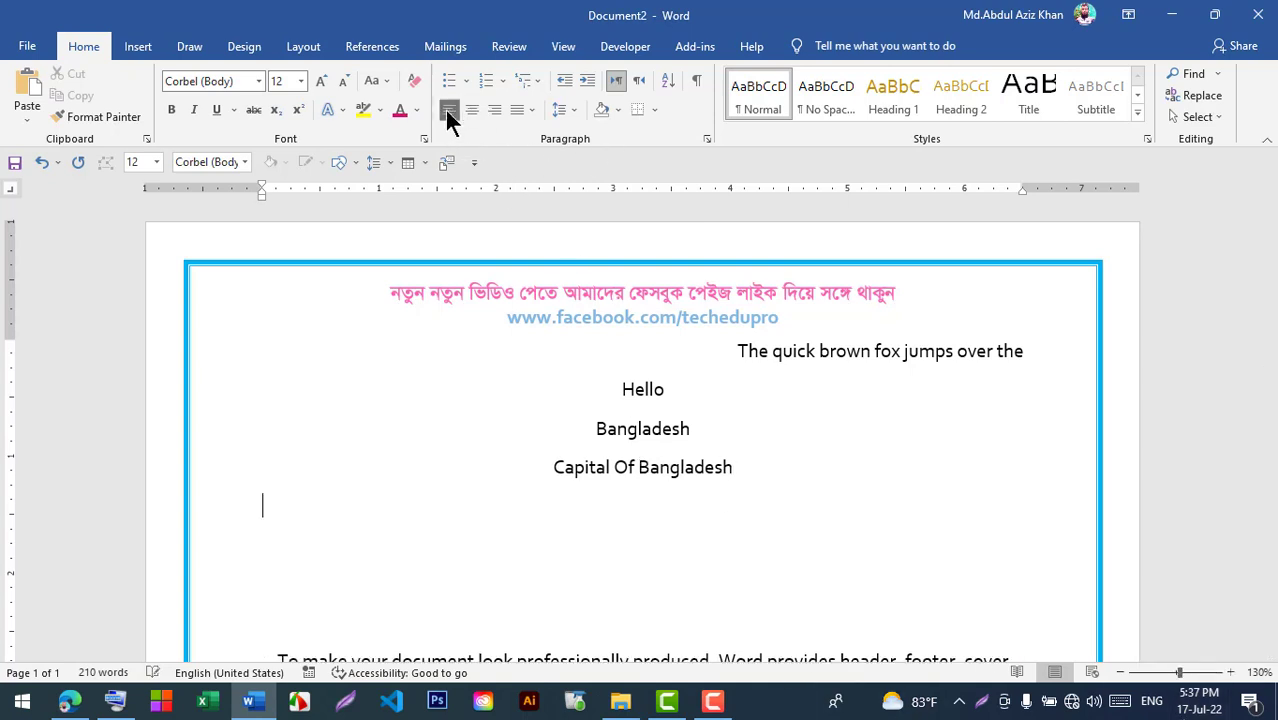
type("left the")
key("BackSpace")
key("BackSpace")
key("BackSpace")
type("side")
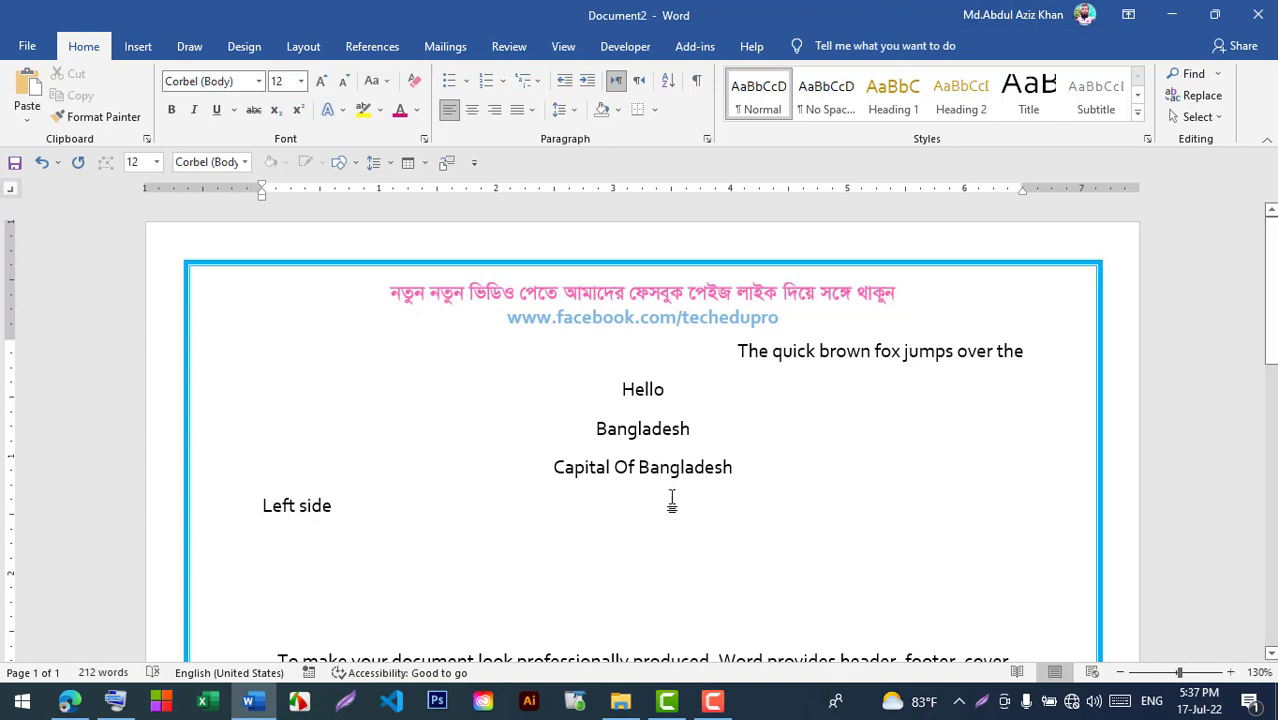
Add a justified line below "Left side" reading "The quick brown fox jumpsover"
key("Return")
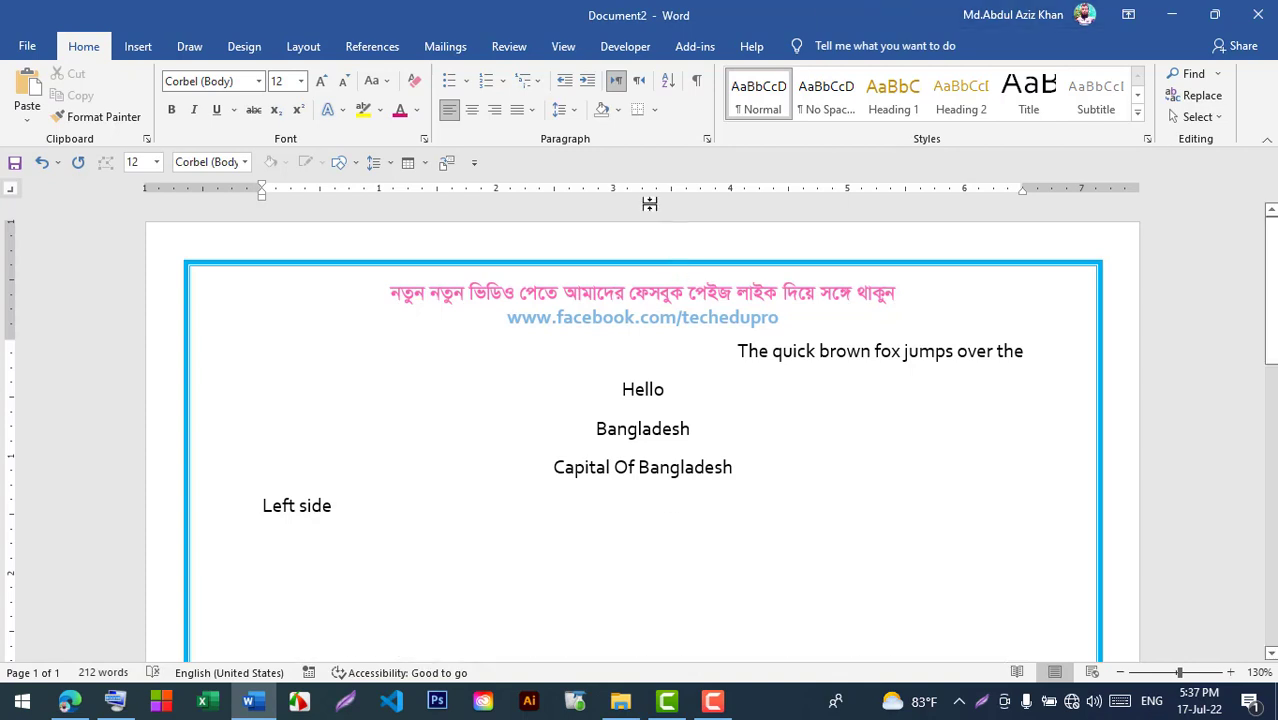
left_click(530, 112)
left_click(548, 135)
type("The quick b")
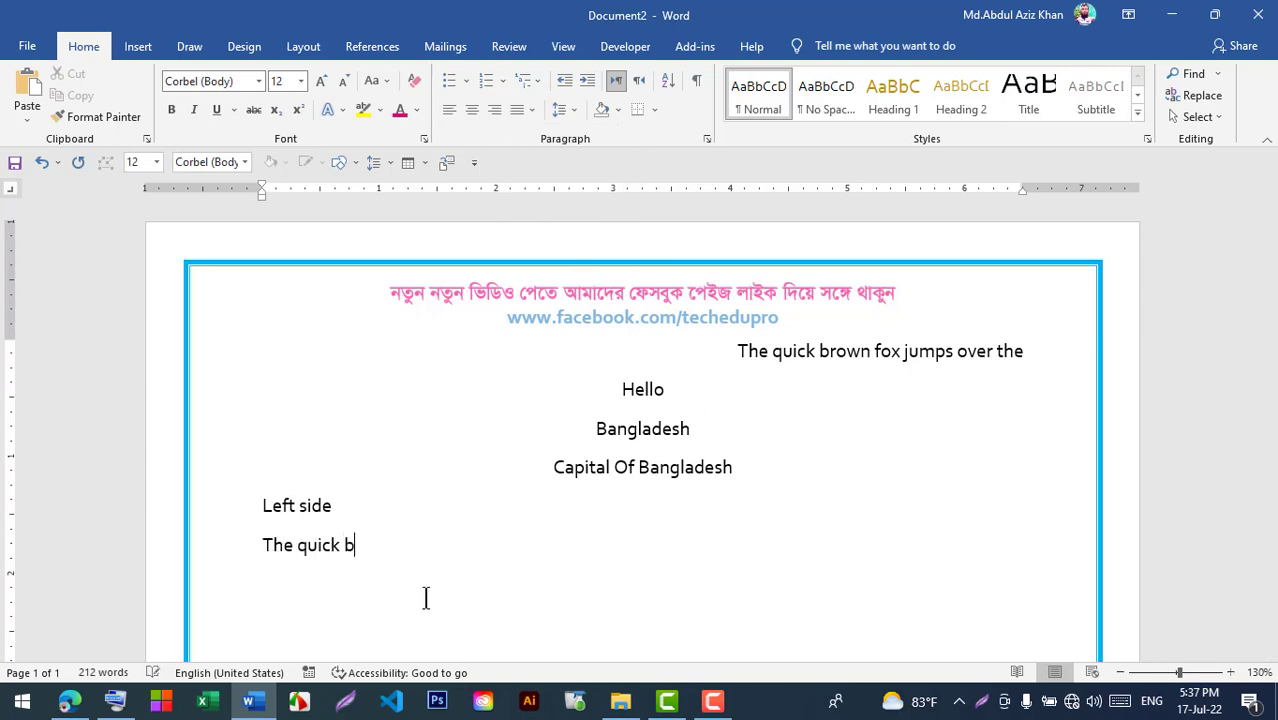
type("ronw")
key("BackSpace")
key("BackSpace")
type("wn fox jumpsover")
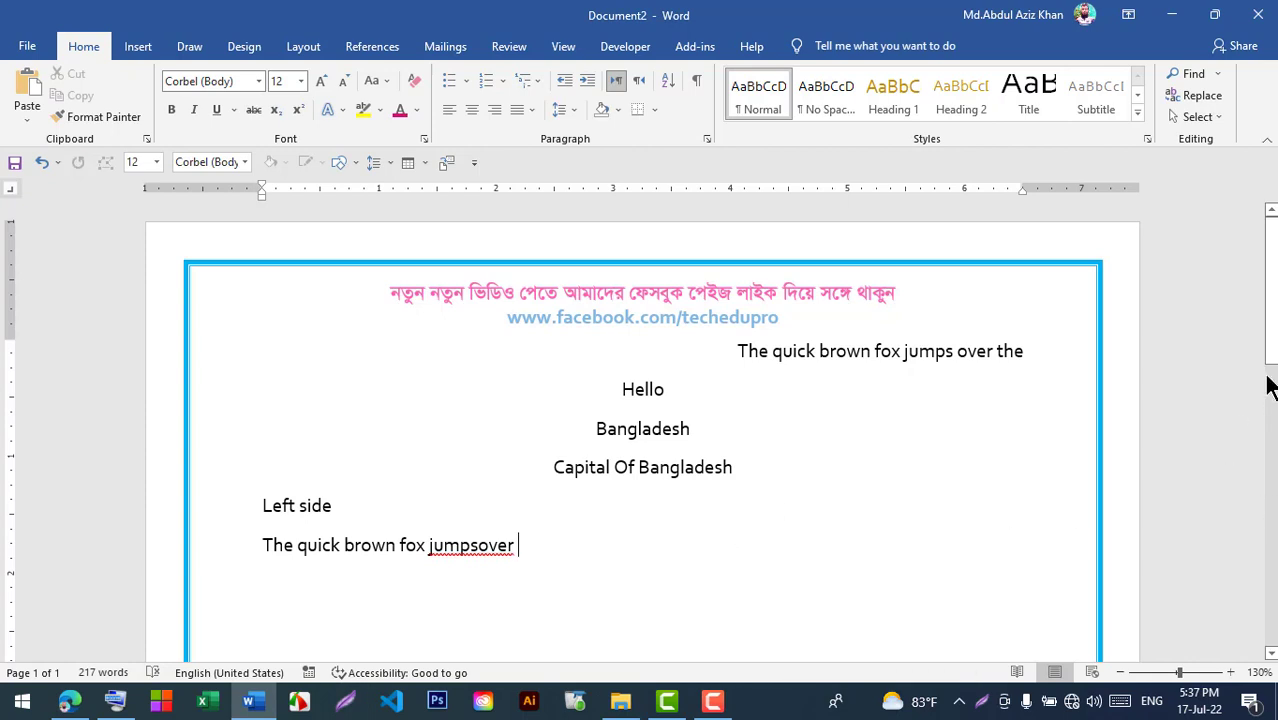
Left-align the centered "Video provides" paragraph
scroll(1268, 360, "down", 3)
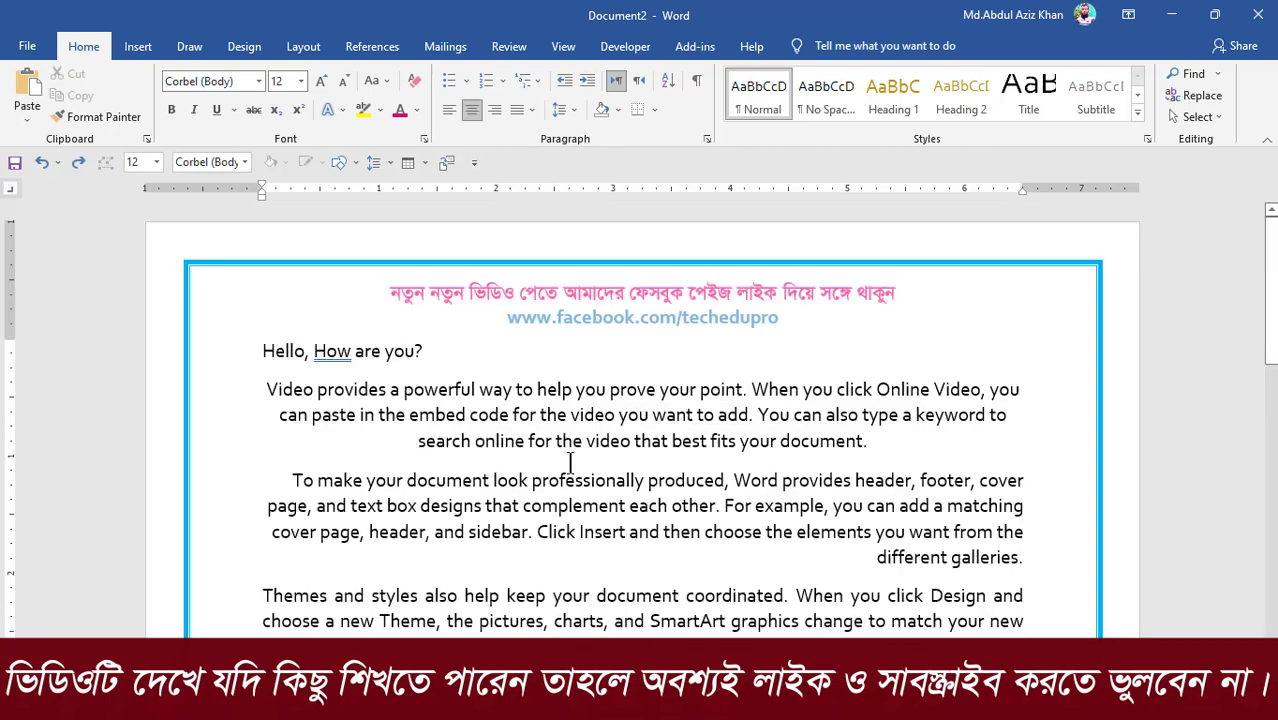
left_click(525, 443)
left_click_drag(263, 391, 868, 443)
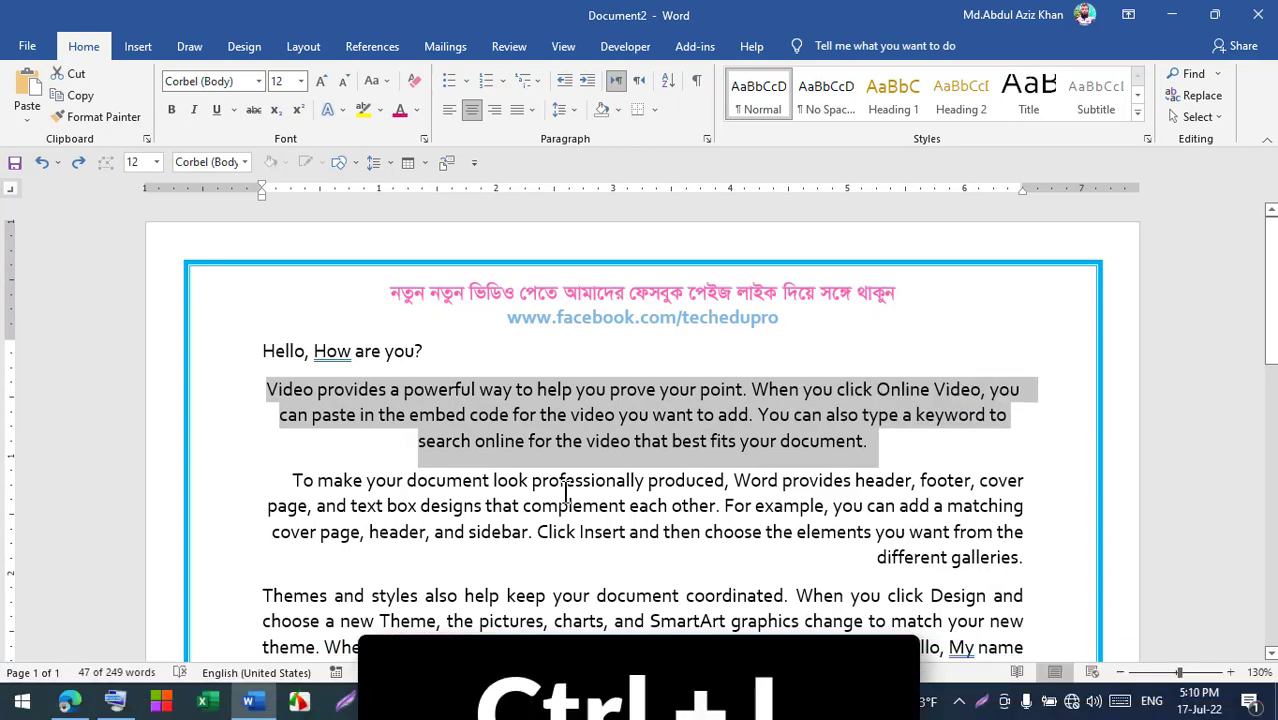
key("ctrl+l")
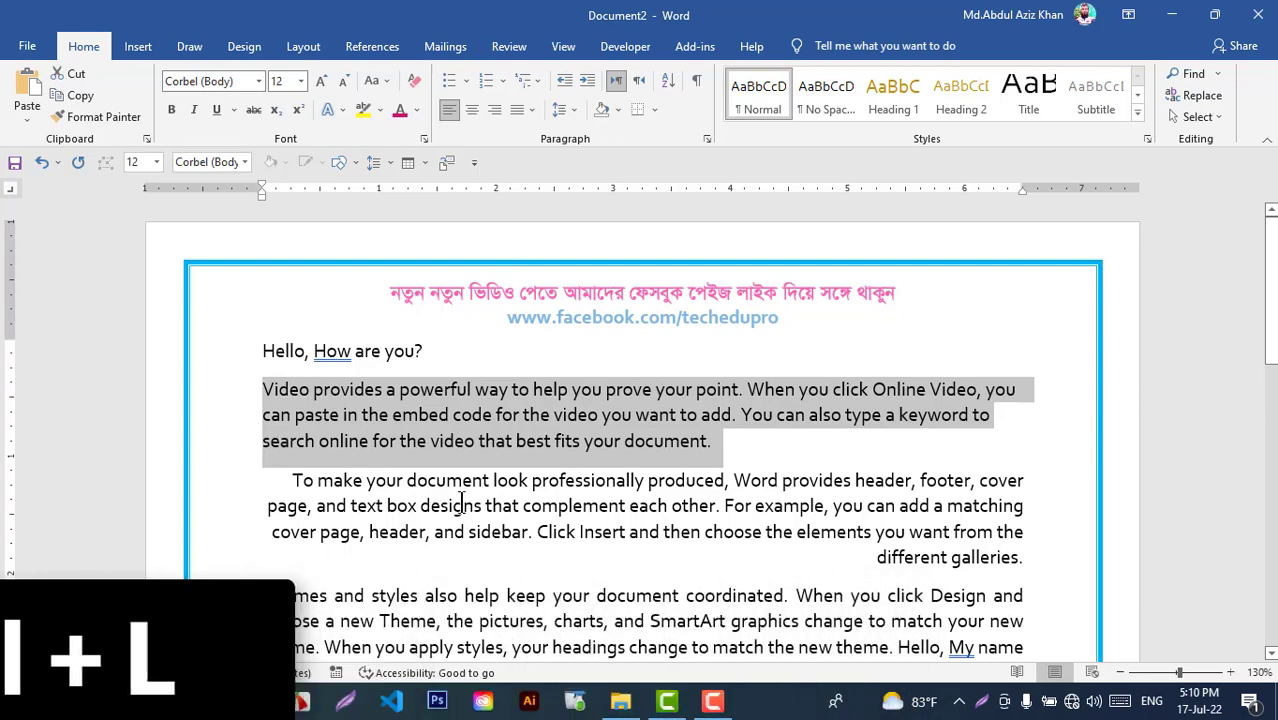
Center the right-aligned "To make your document look professionally produced" paragraph, trying right alignment again before settling on centered
left_click_drag(283, 481, 1000, 557)
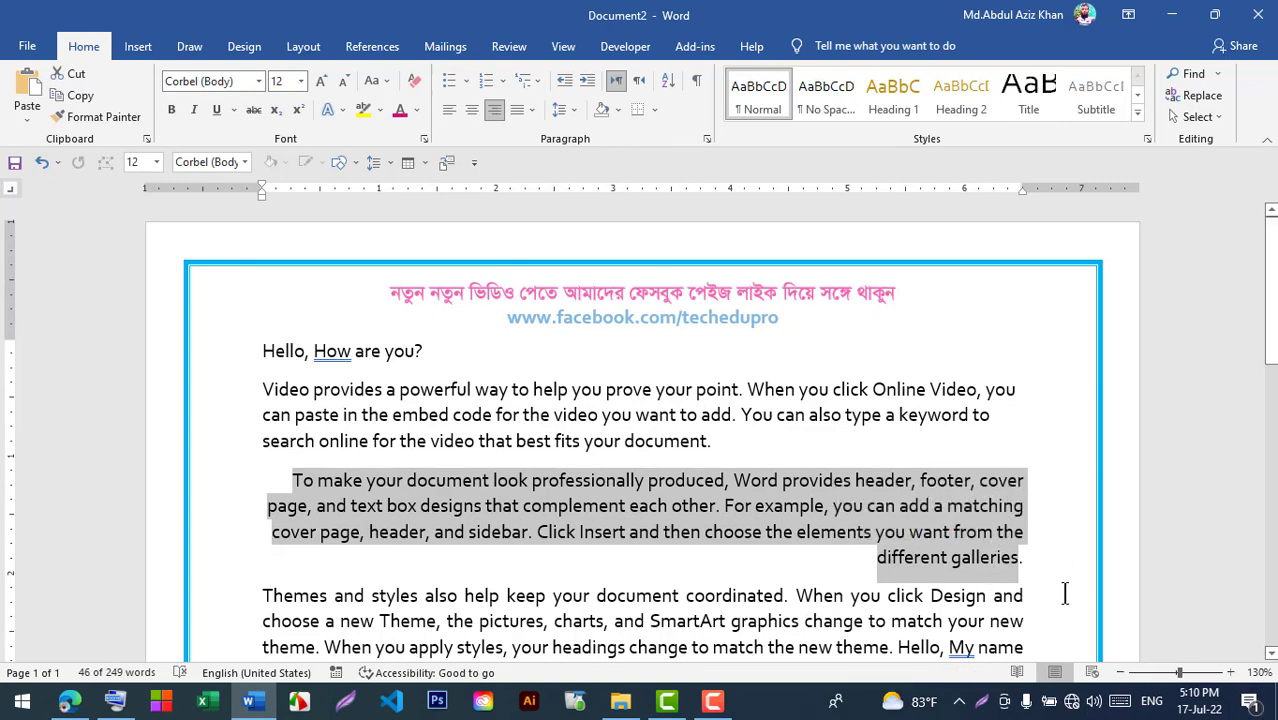
key("ctrl+e")
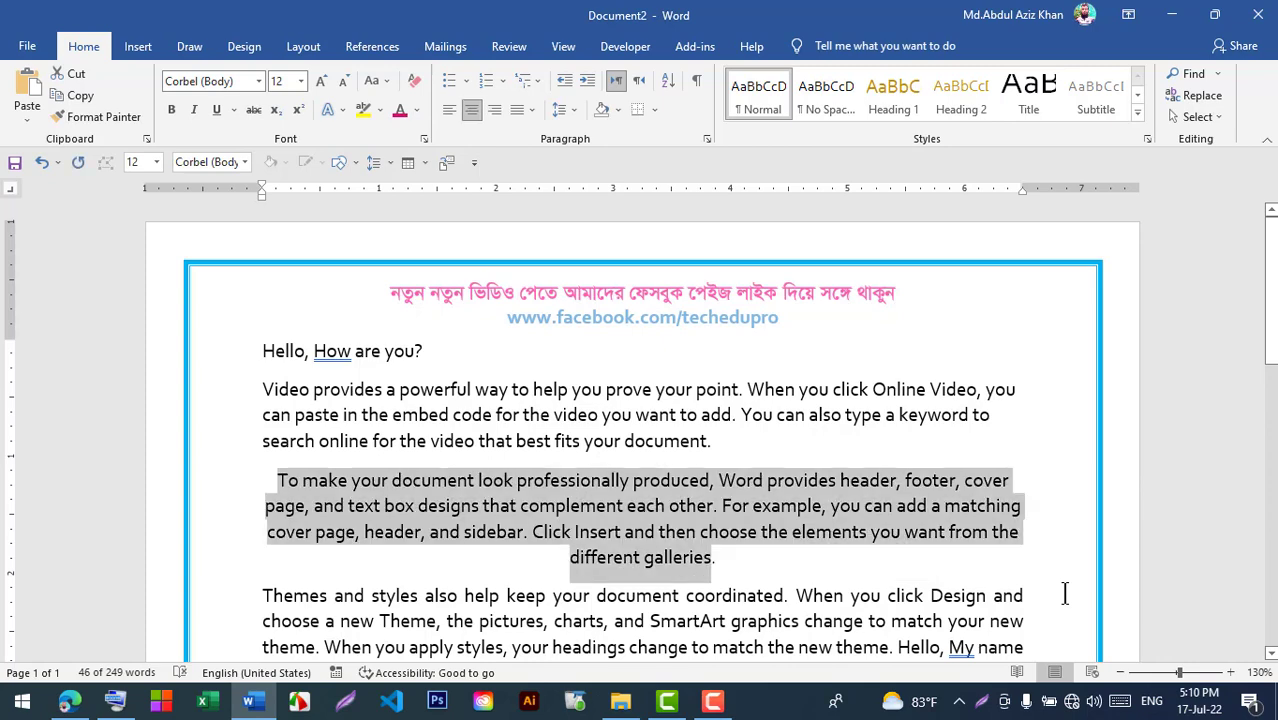
key("ctrl+r")
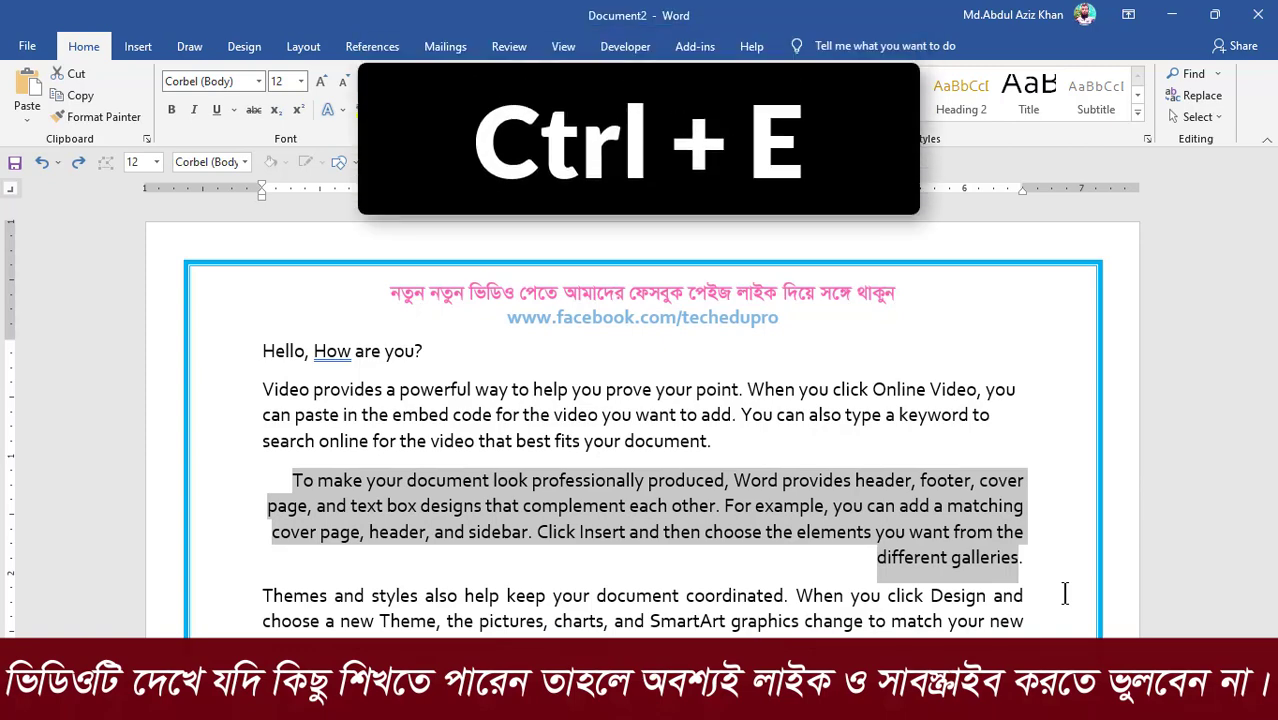
key("ctrl+e")
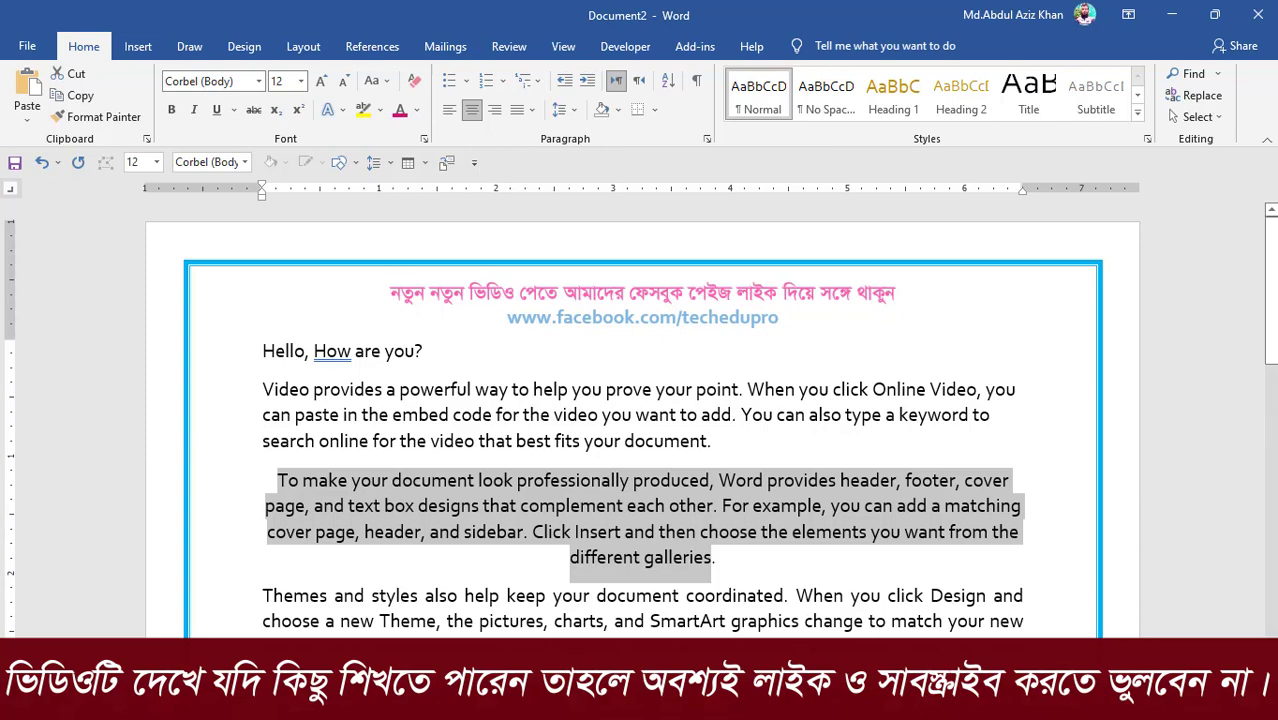
Right-align the justified "Themes and styles" paragraph
left_click_drag(1275, 337, 1275, 390)
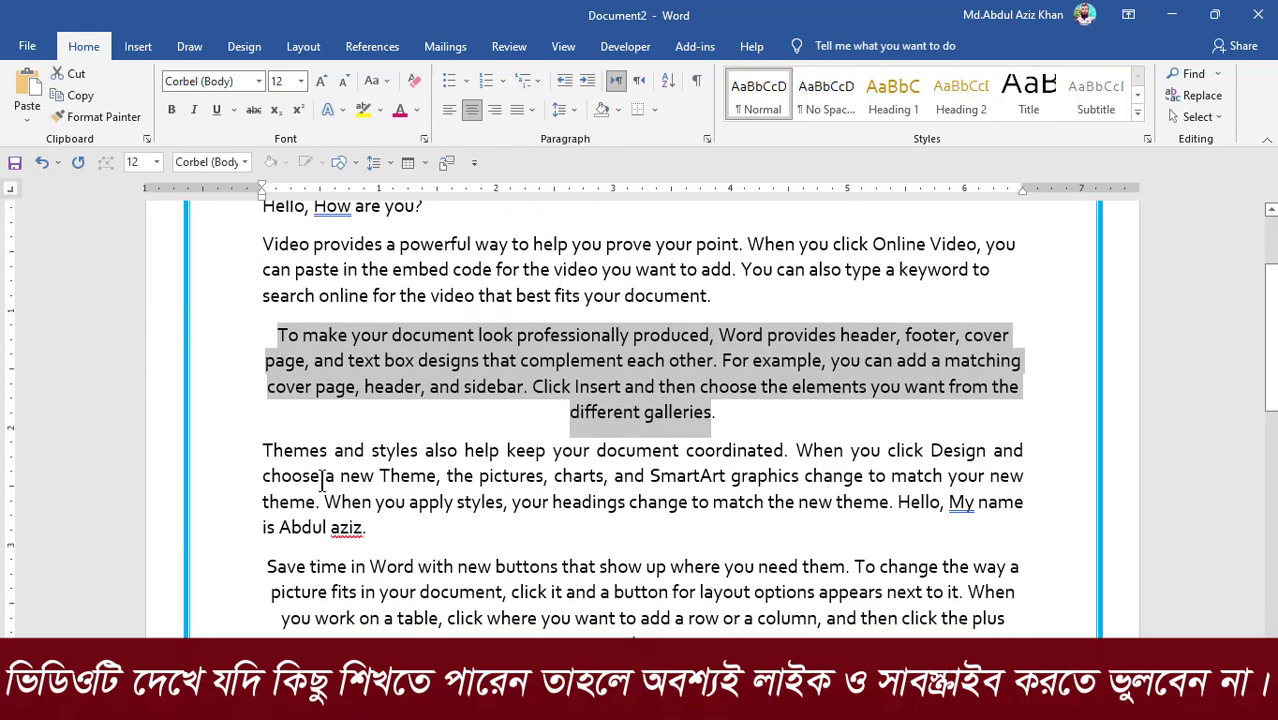
left_click_drag(261, 448, 371, 525)
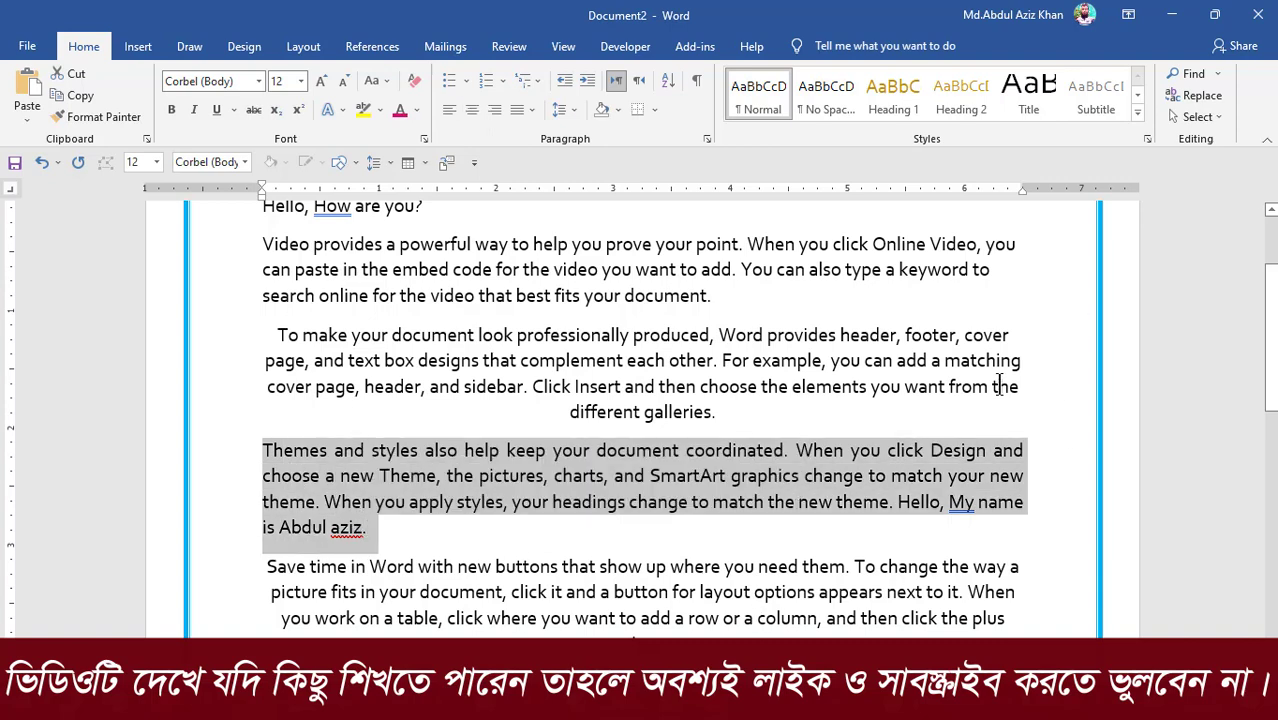
key("ctrl+r")
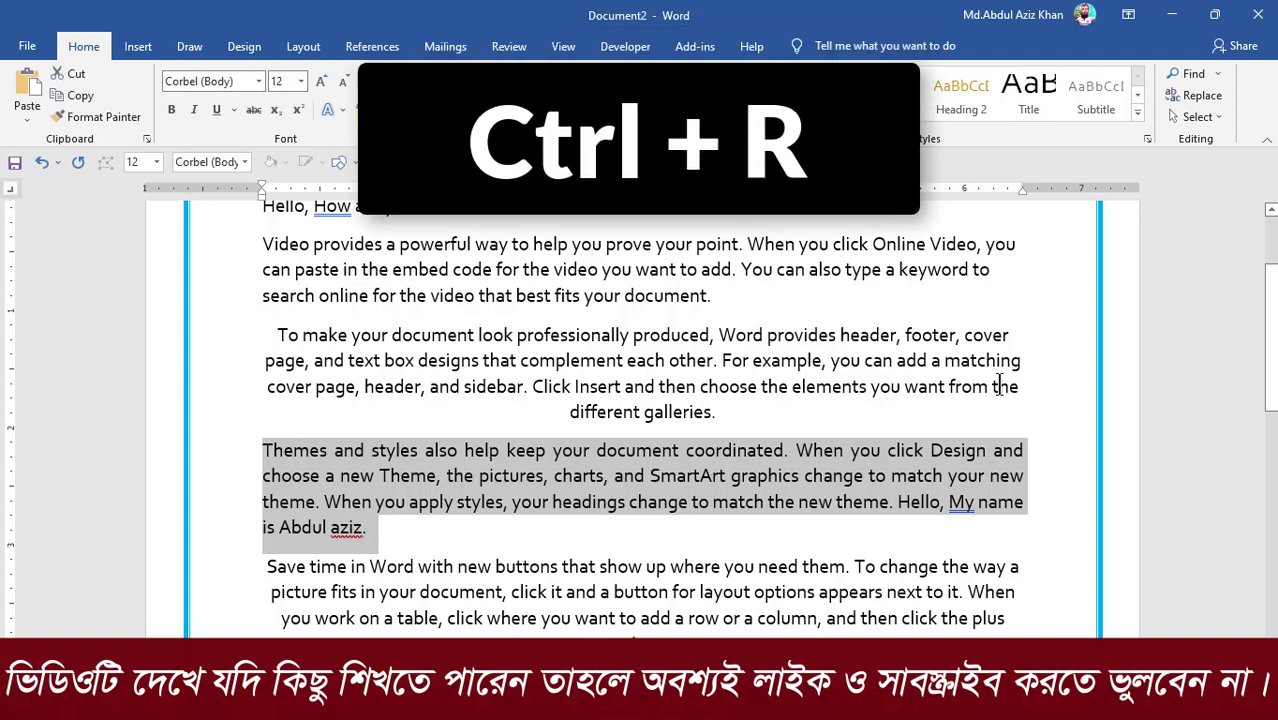
key("ctrl+r")
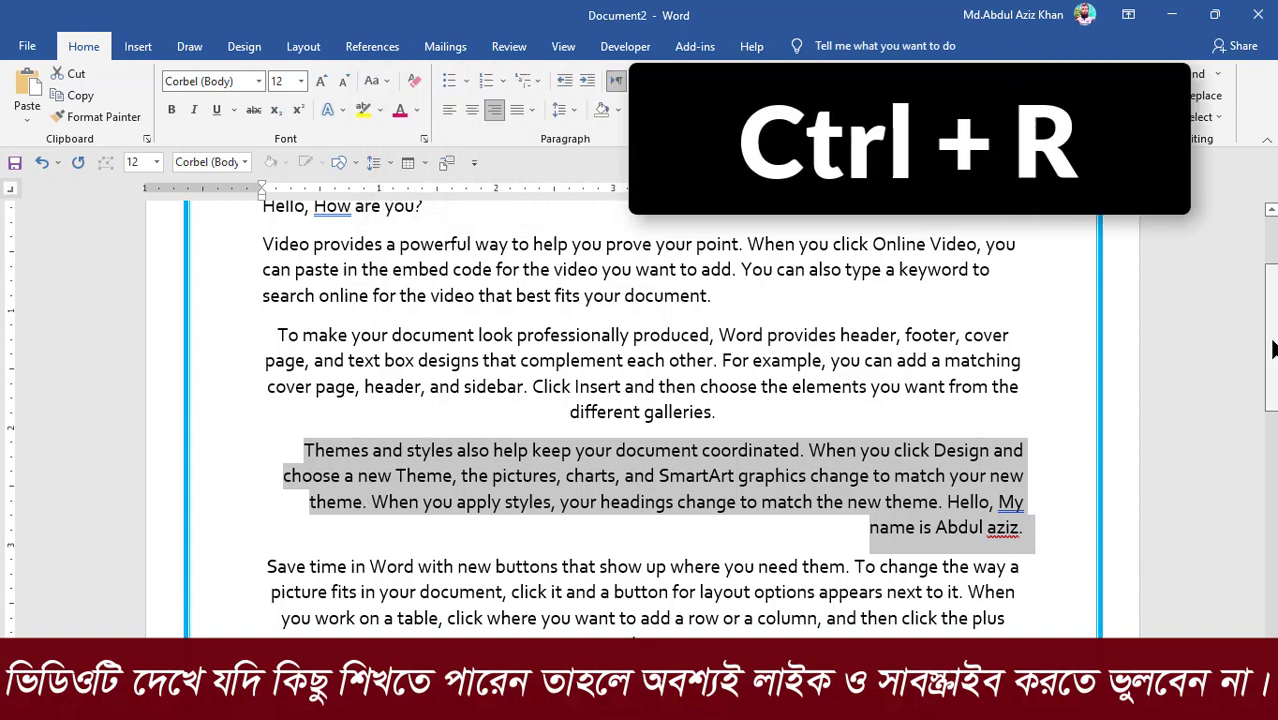
Justify the centered "Save time in Word" paragraph
scroll(1273, 362, "down", 2)
scroll(1273, 362, "down", 3)
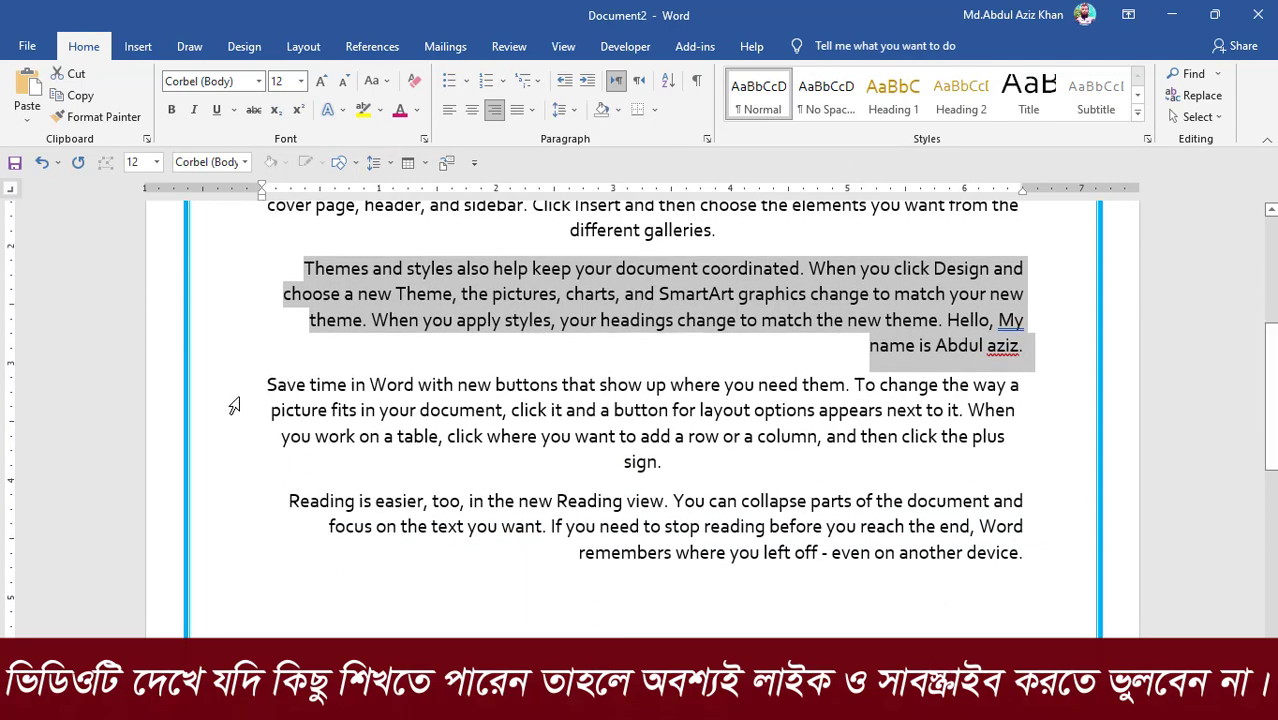
left_click_drag(252, 379, 665, 465)
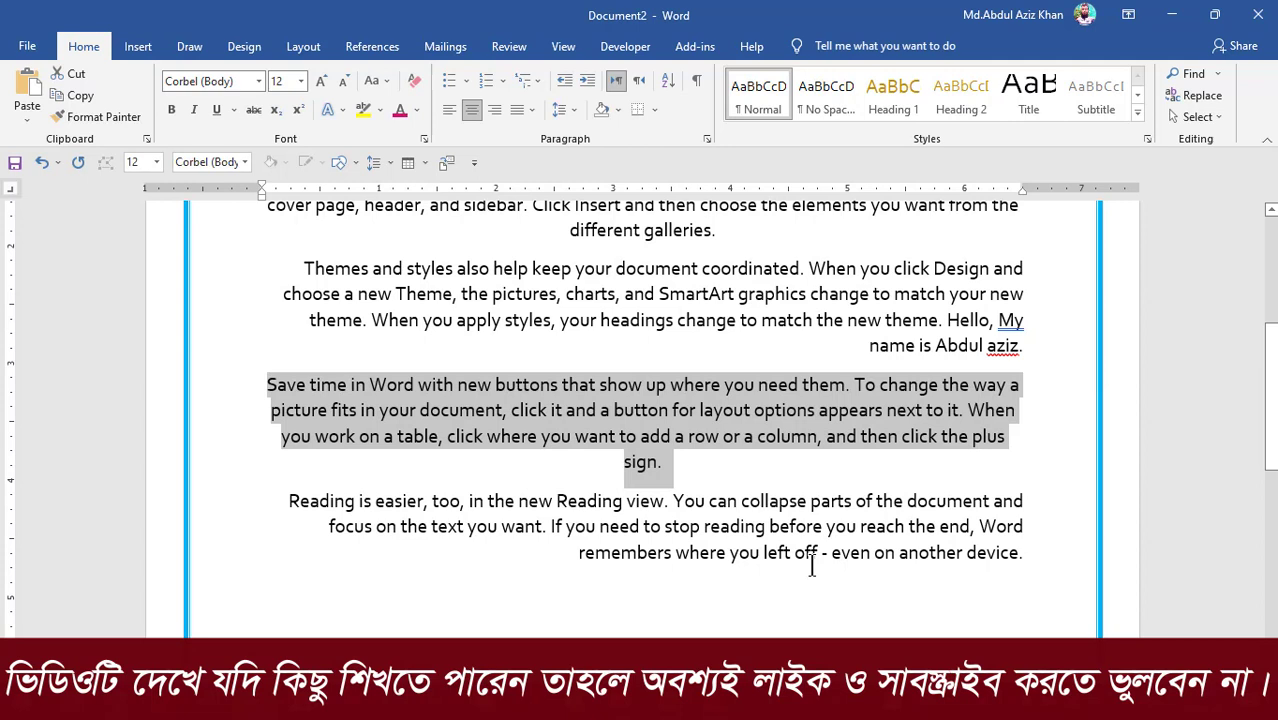
key("ctrl+j")
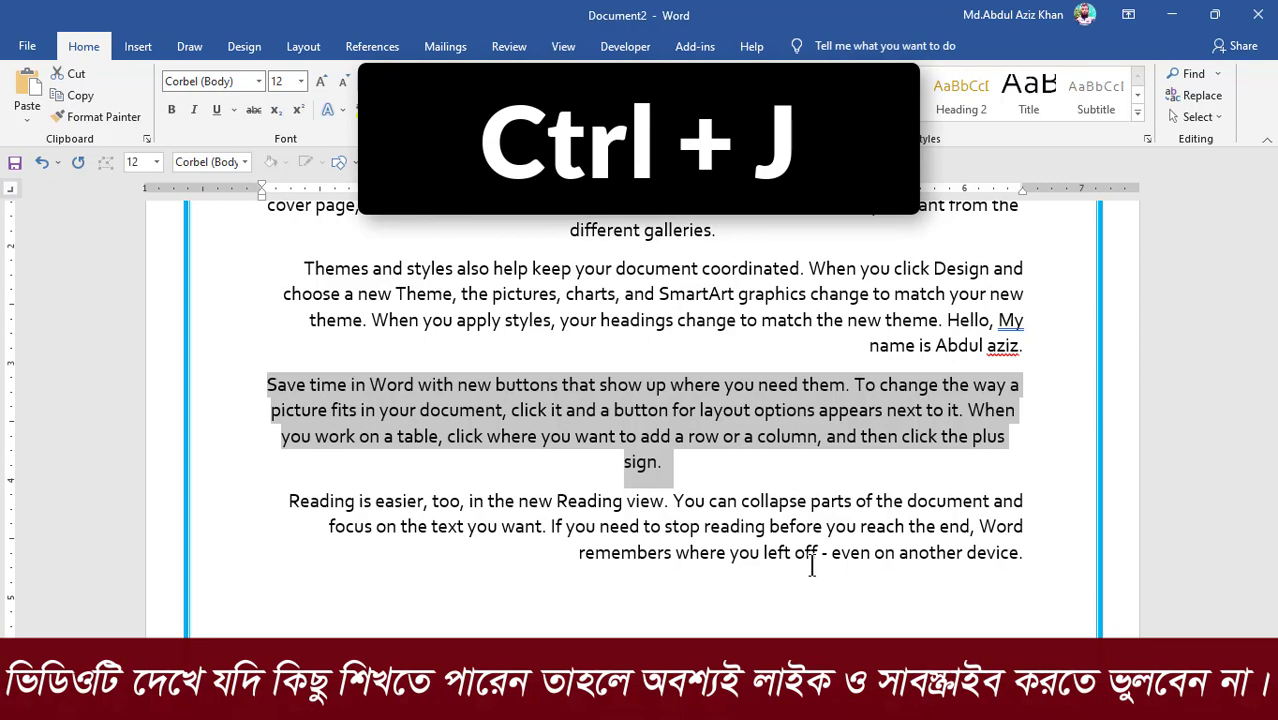
key("ctrl+j")
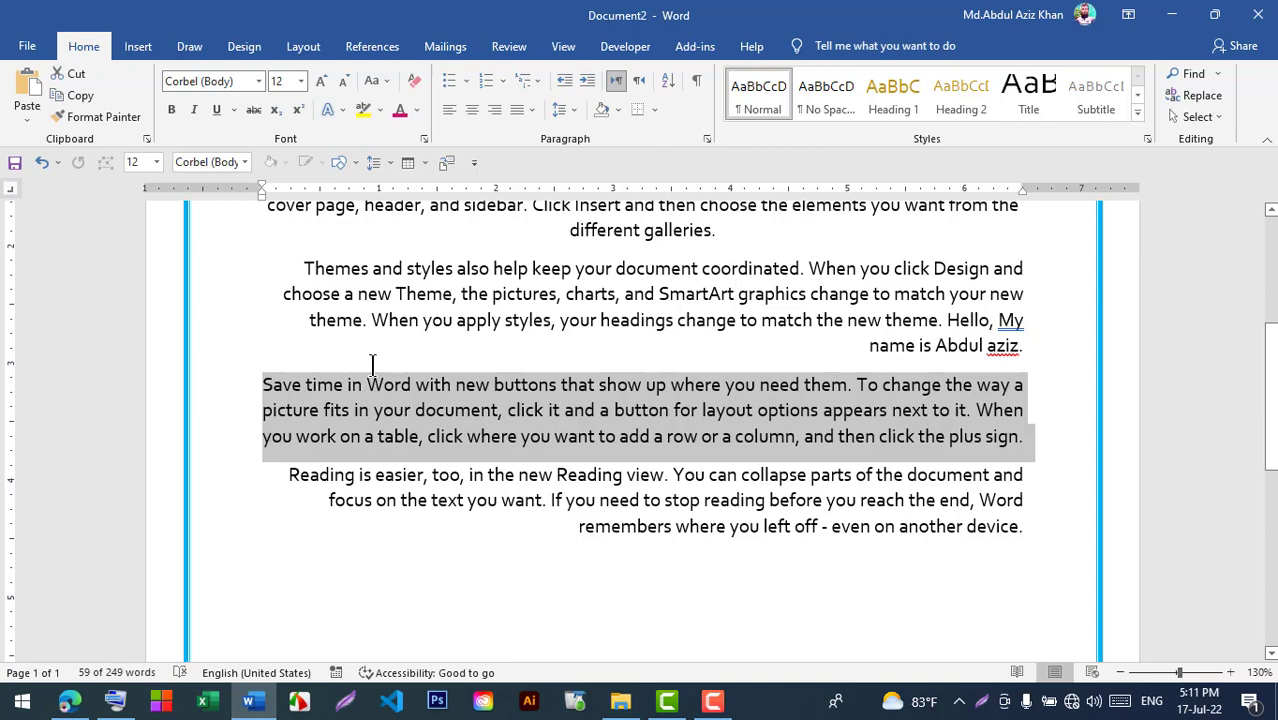
Set the alignment of the "Reading is easier" paragraph to Left in the Paragraph settings
left_click(286, 476)
left_click_drag(335, 485, 1036, 530)
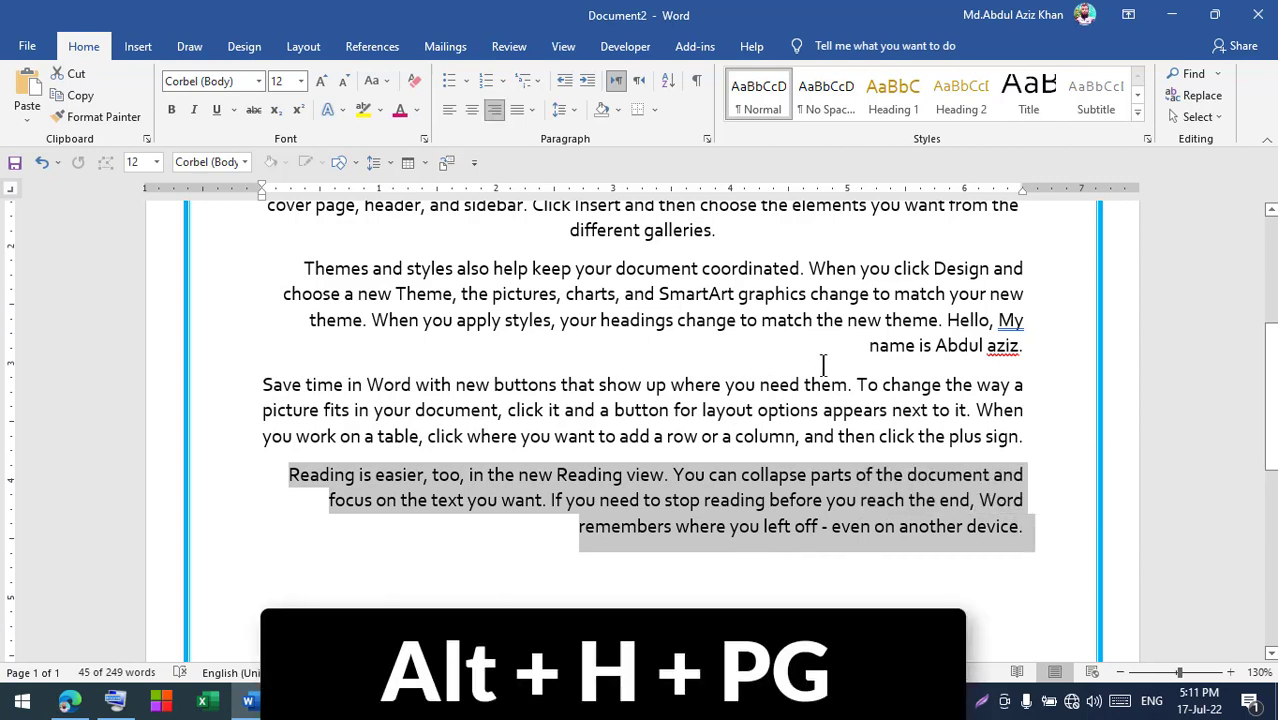
key("alt")
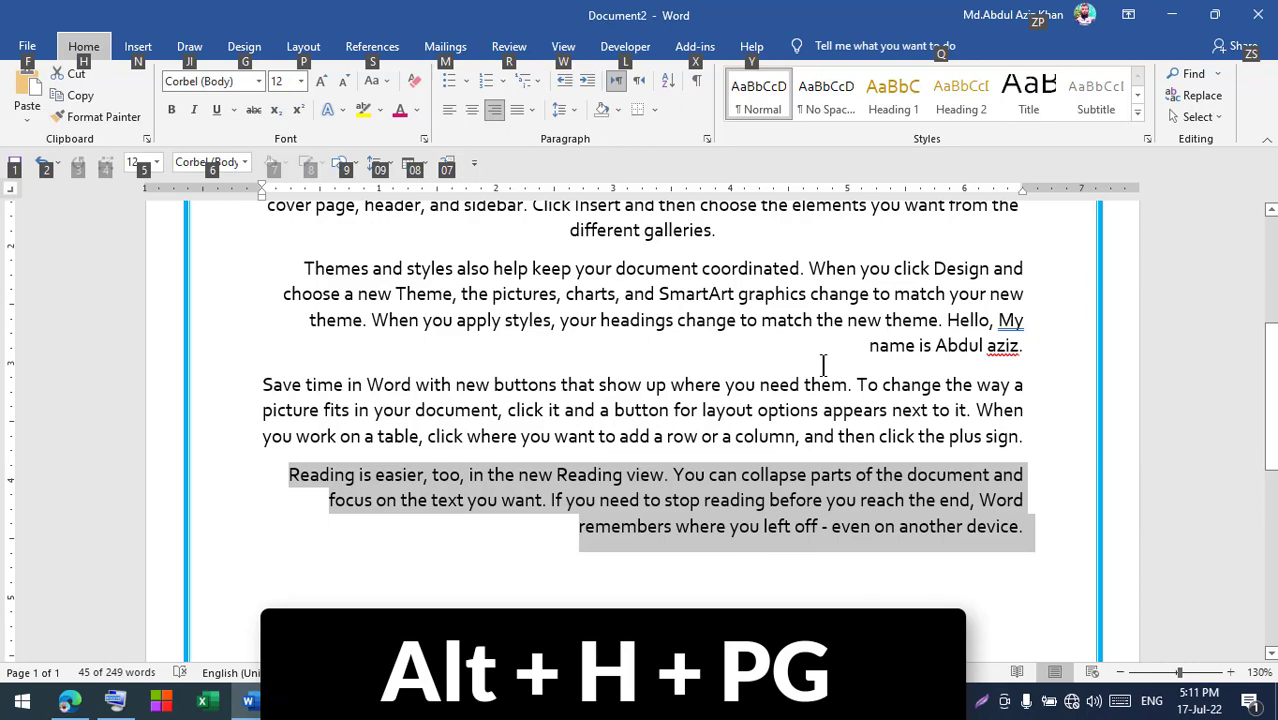
key("h")
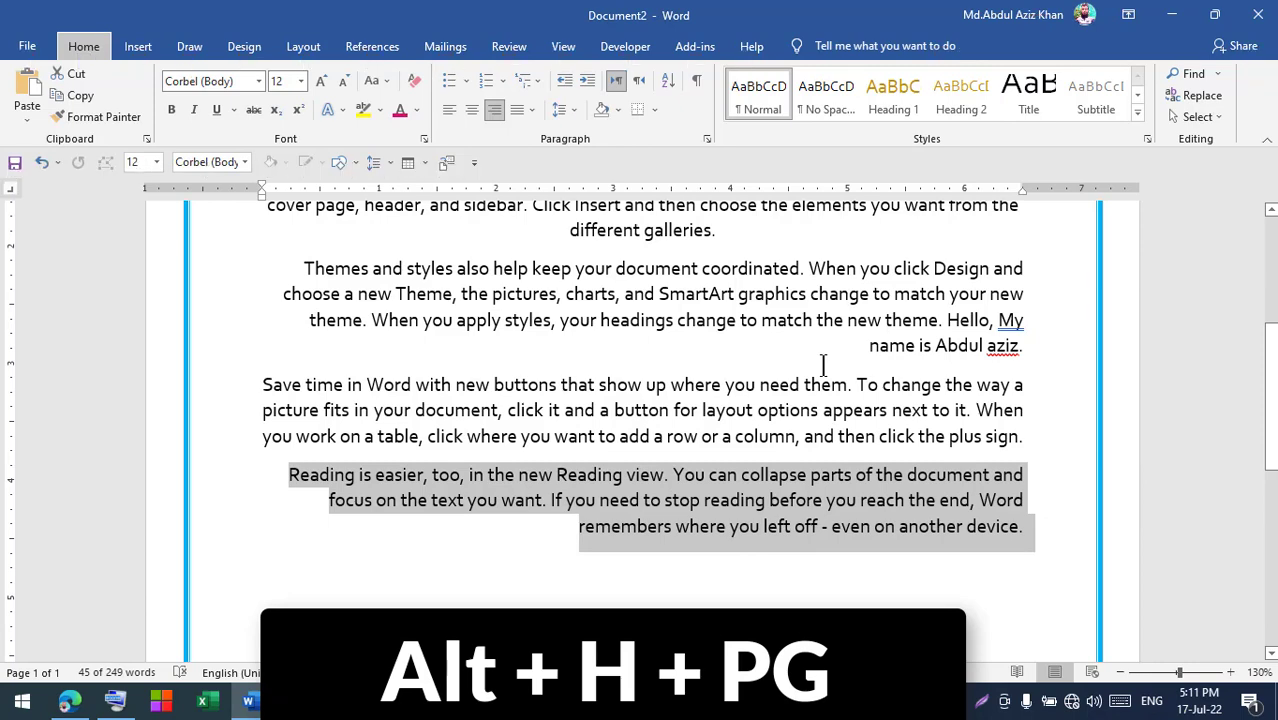
key("p")
key("g")
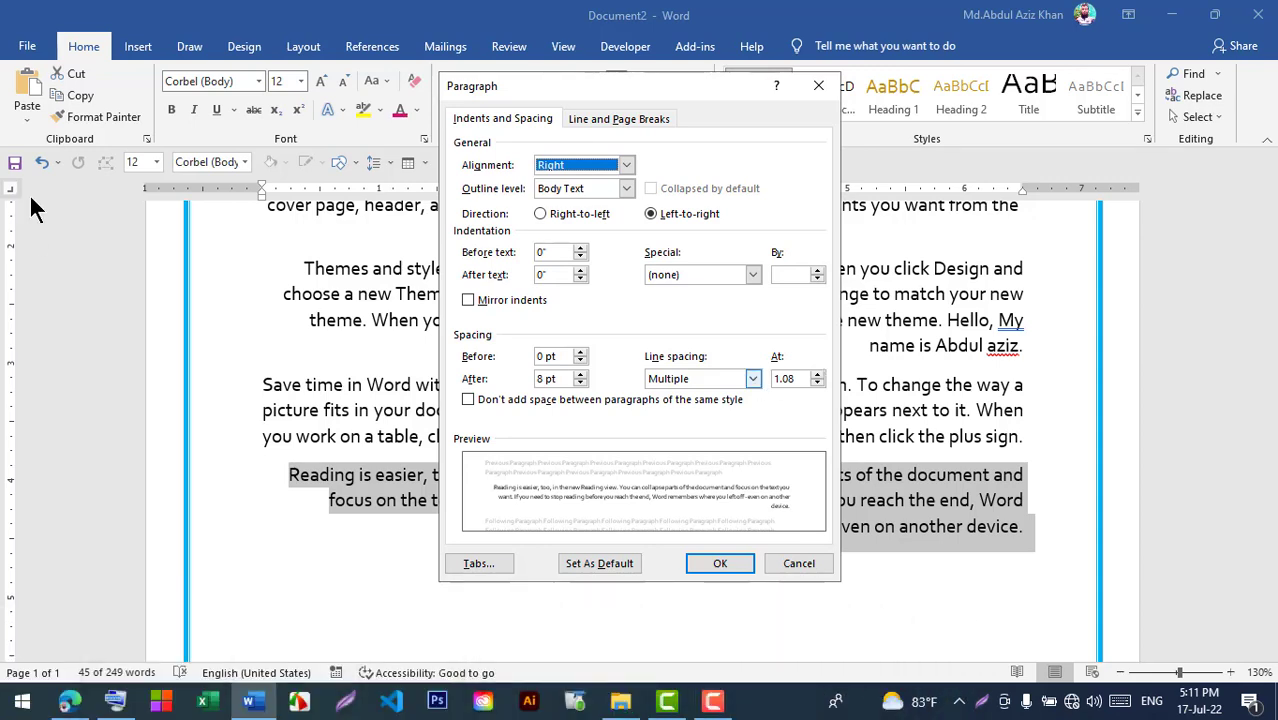
left_click(590, 165)
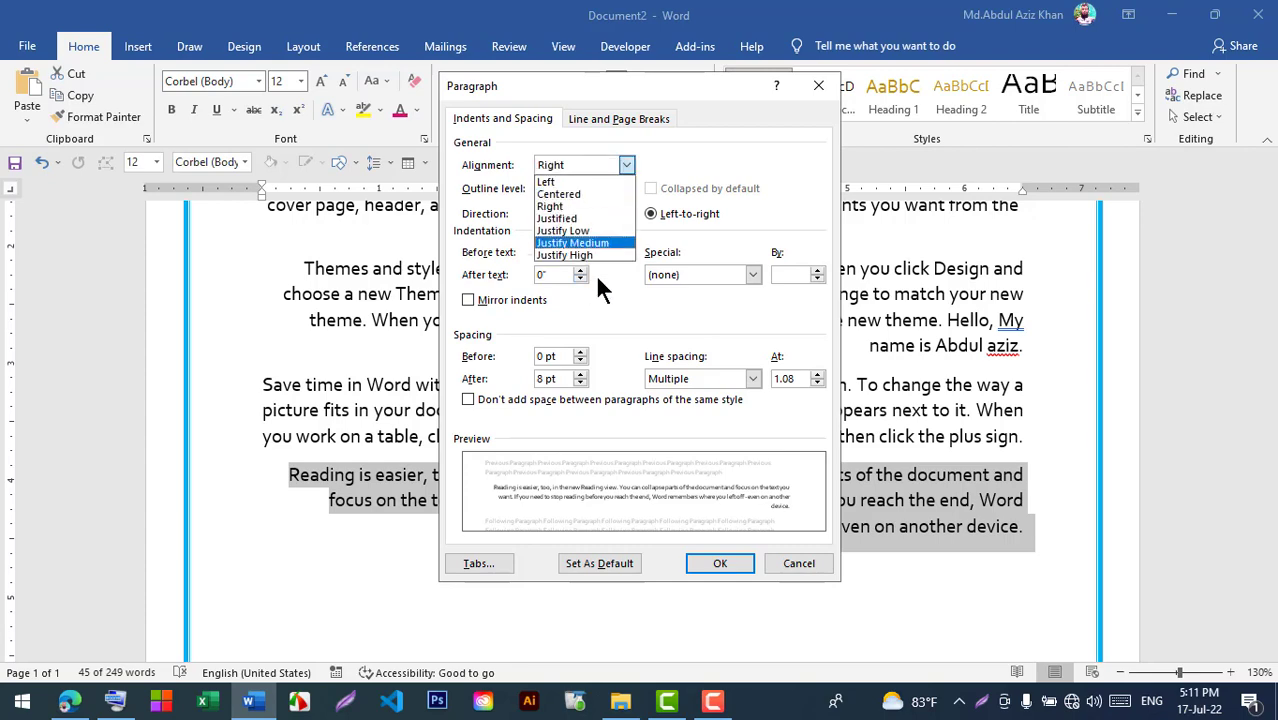
left_click(552, 182)
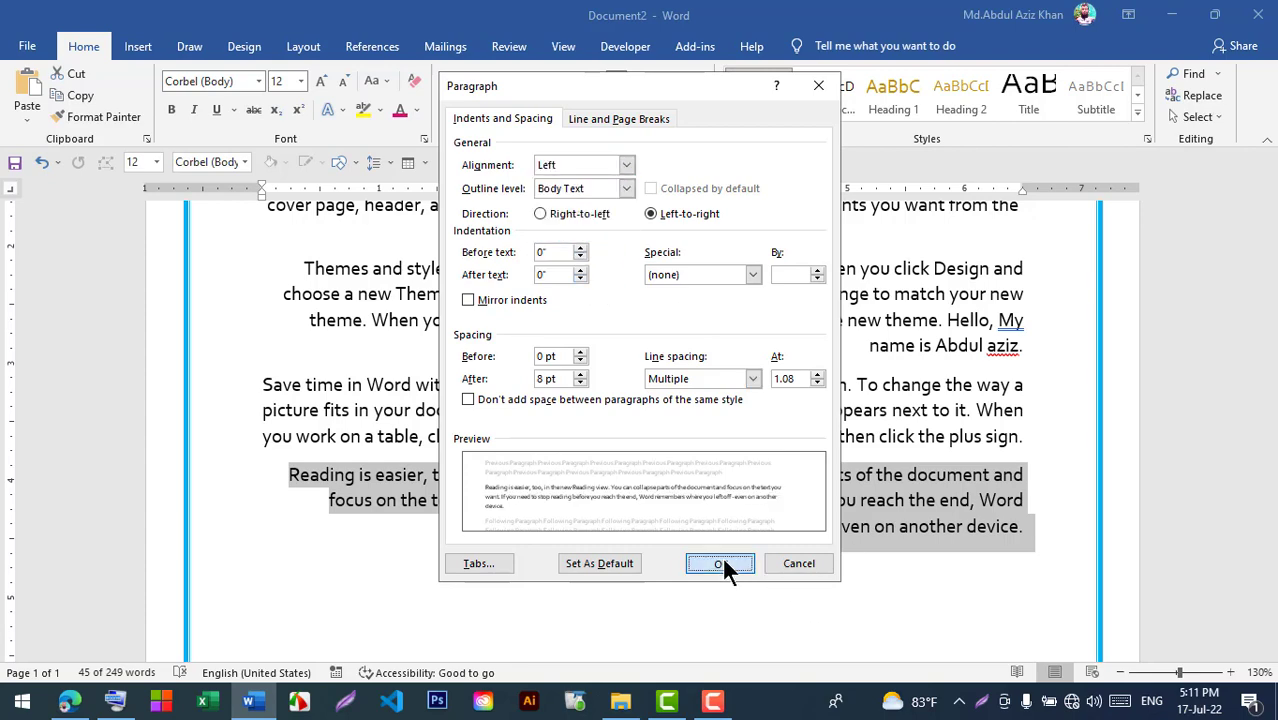
left_click(721, 555)
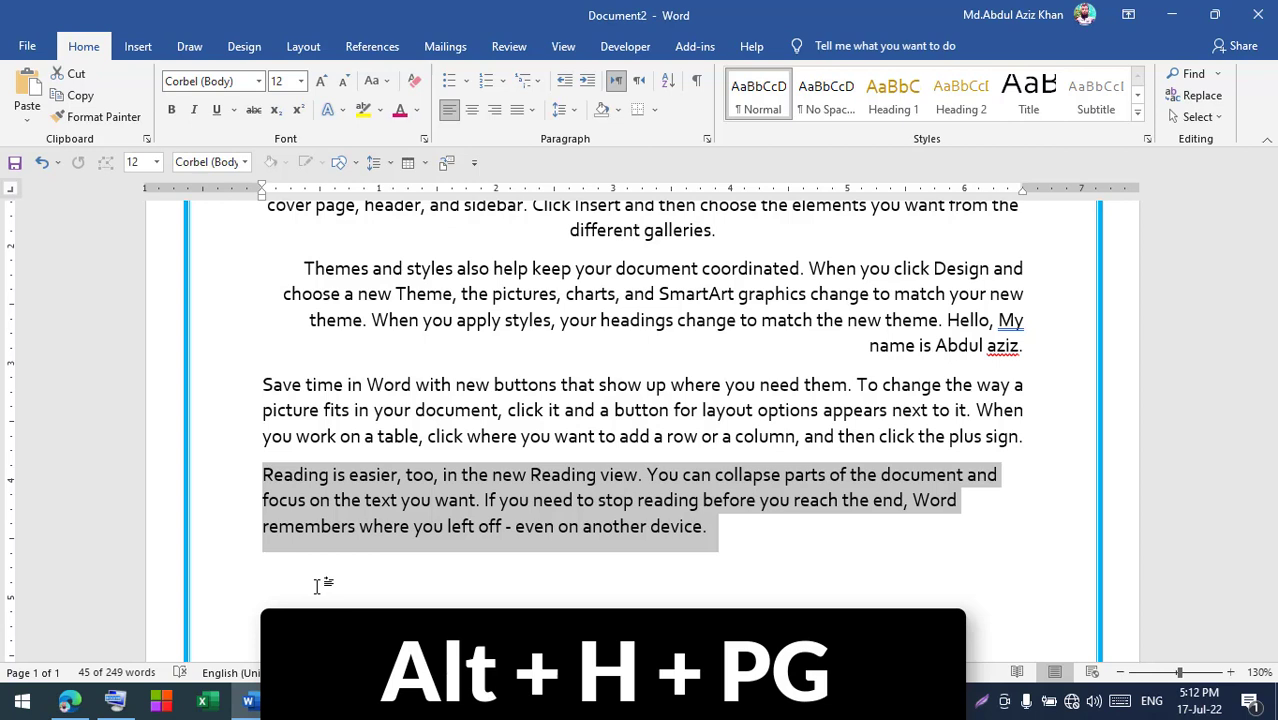
View the Paragraph settings of the "Reading is easier" paragraph and close them without making changes
key("alt")
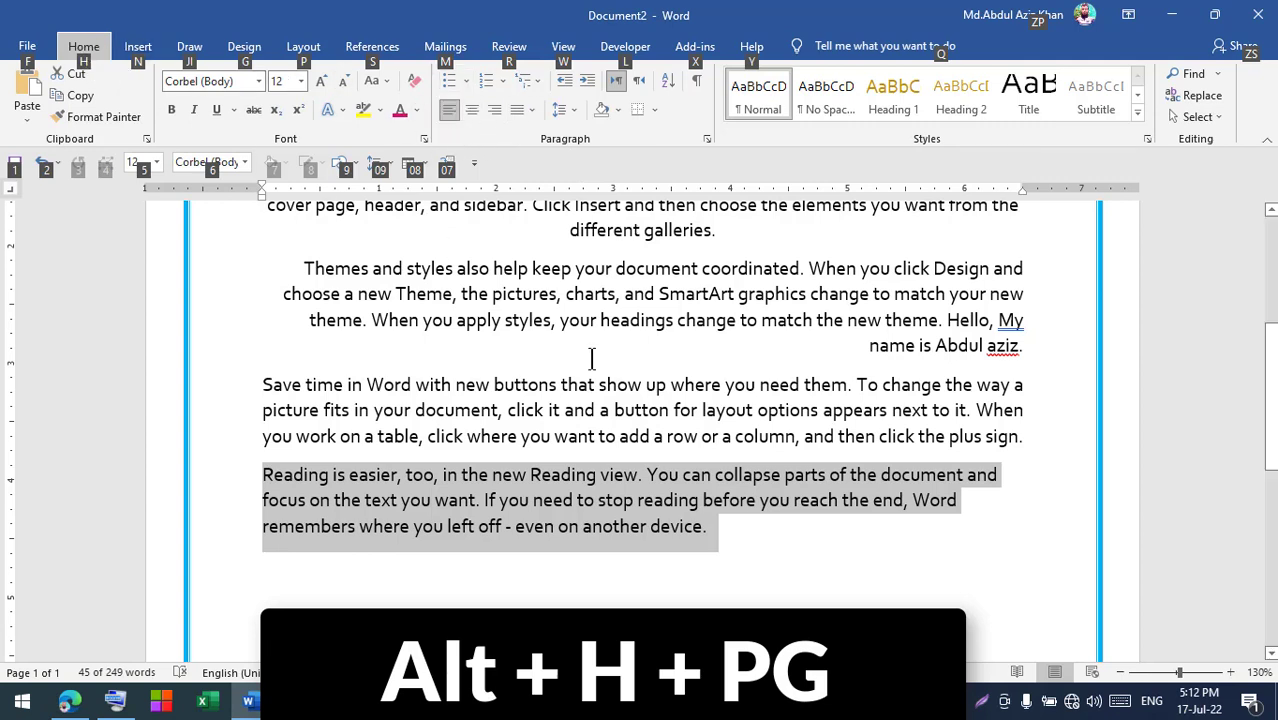
key("h")
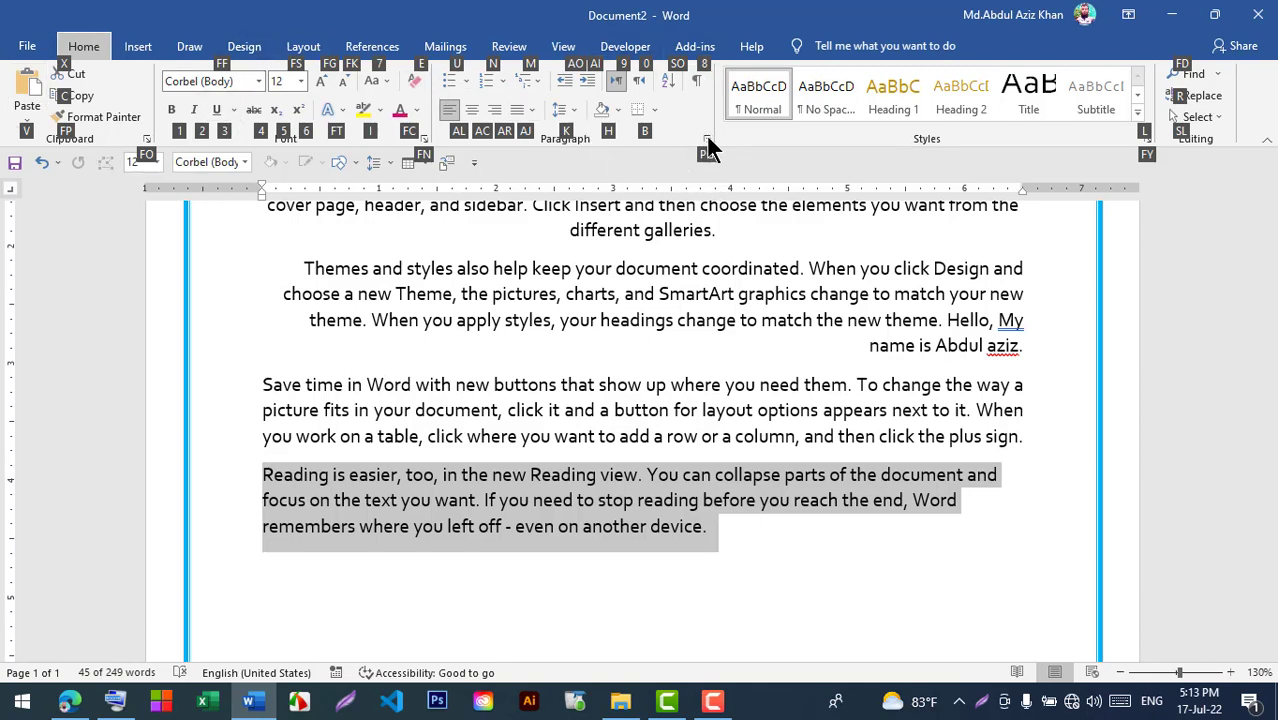
key("p")
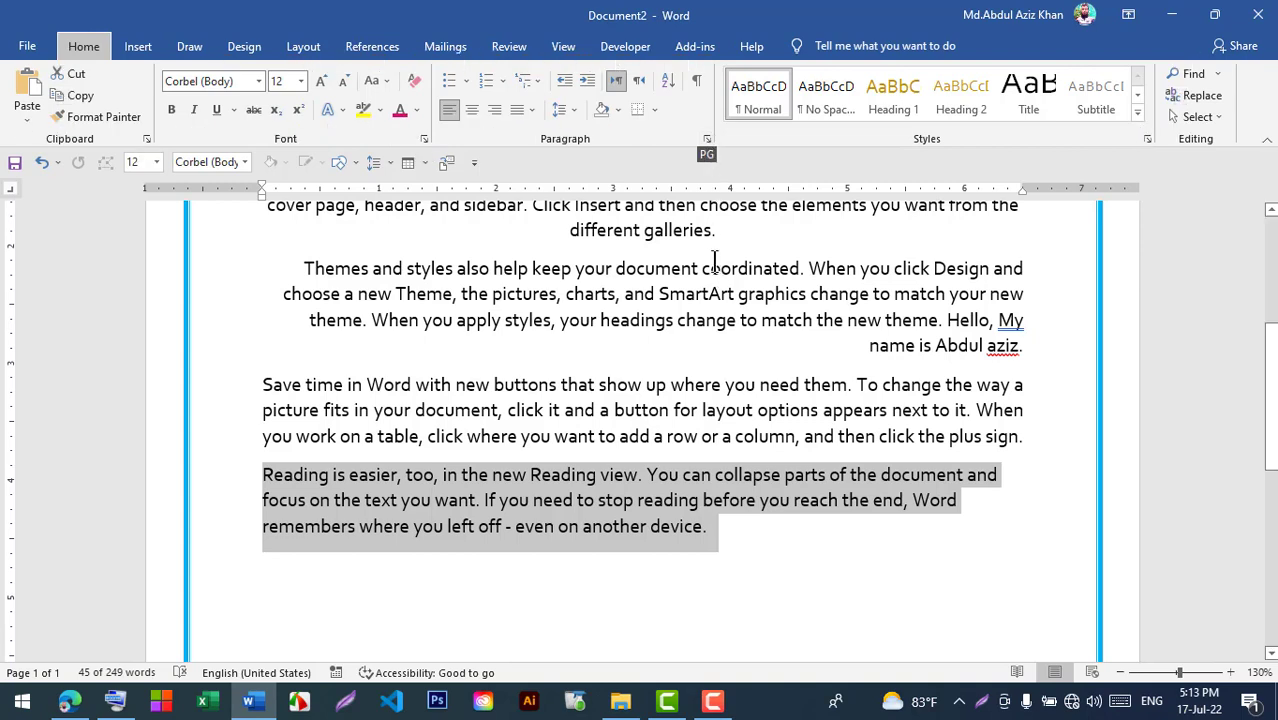
key("g")
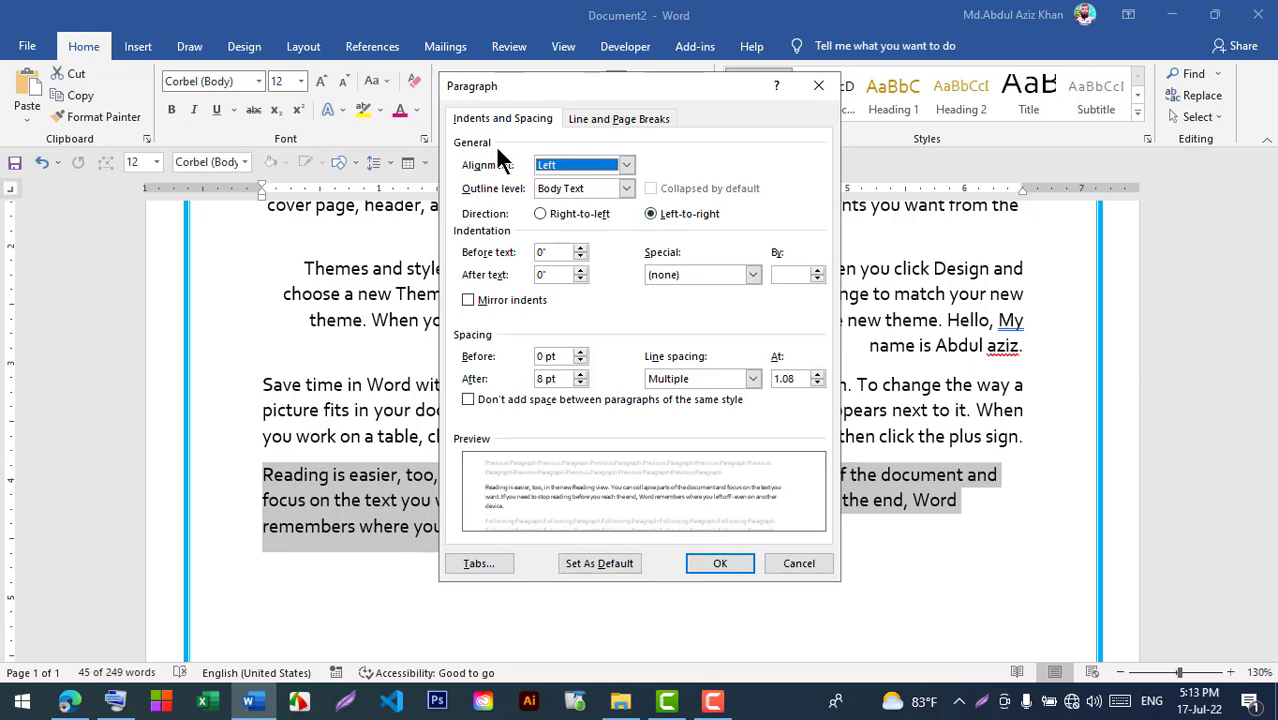
left_click(820, 87)
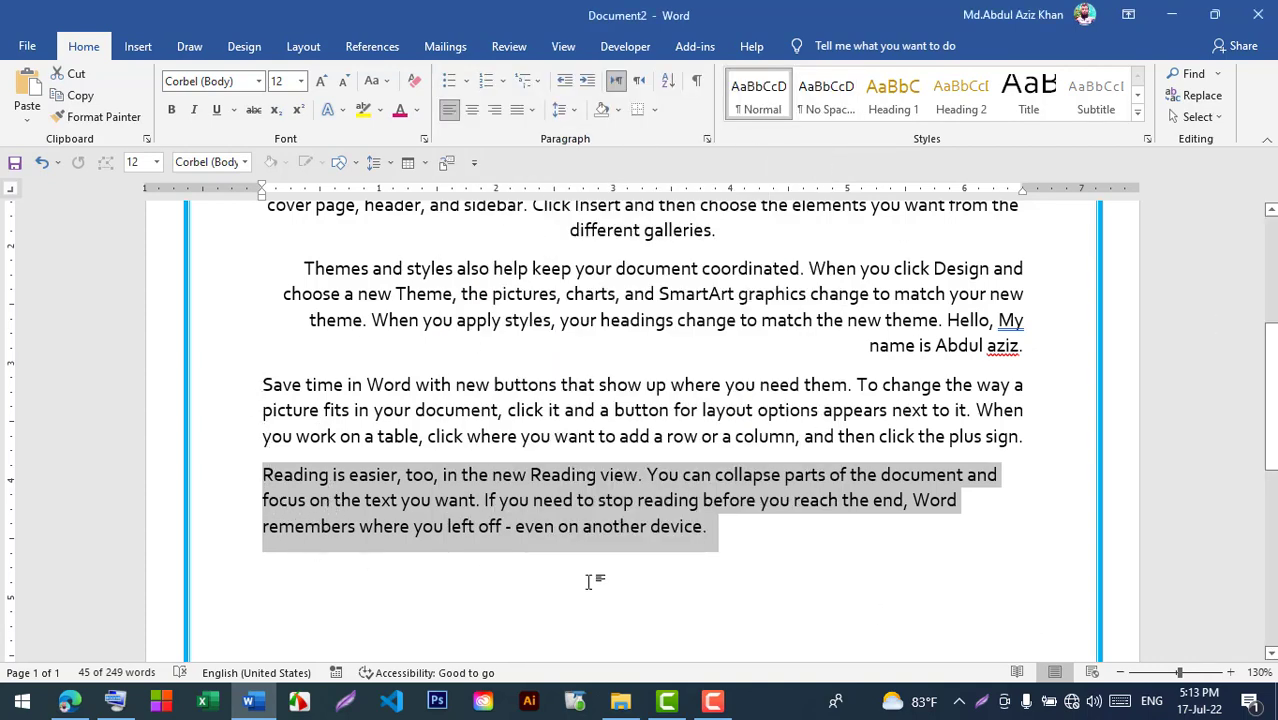
Center the "Reading is easier" paragraph
key("alt")
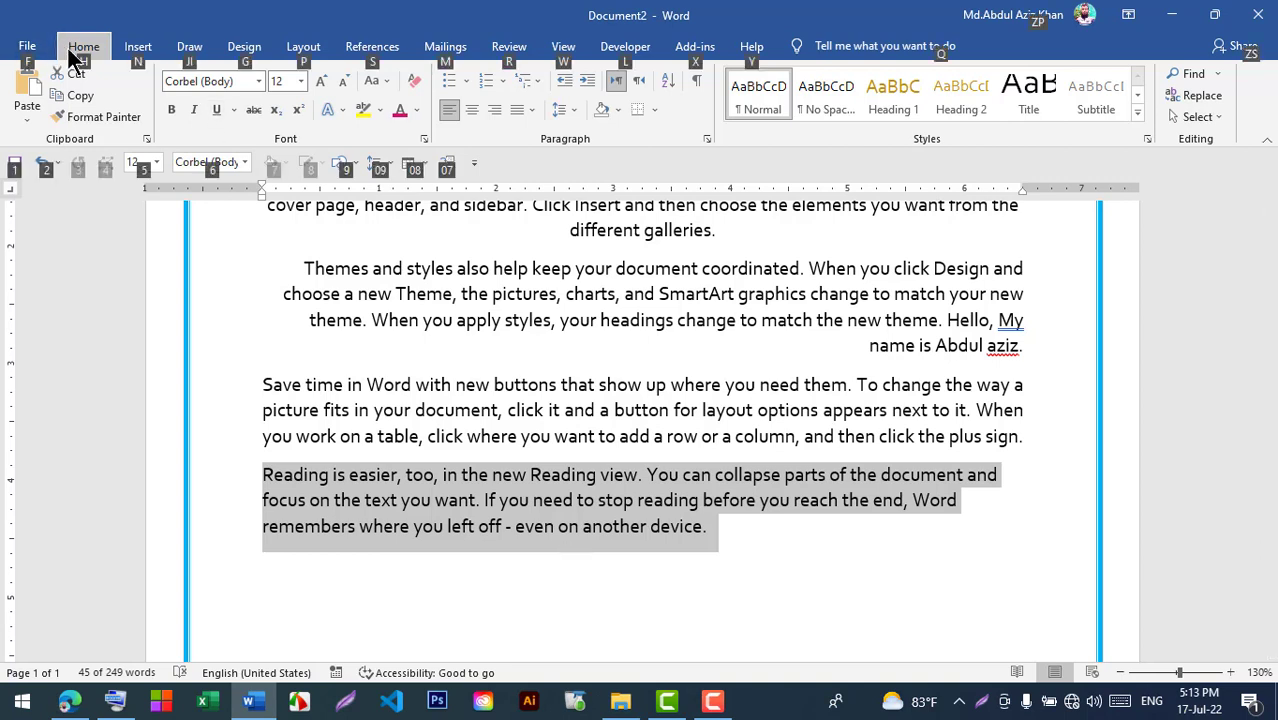
key("h")
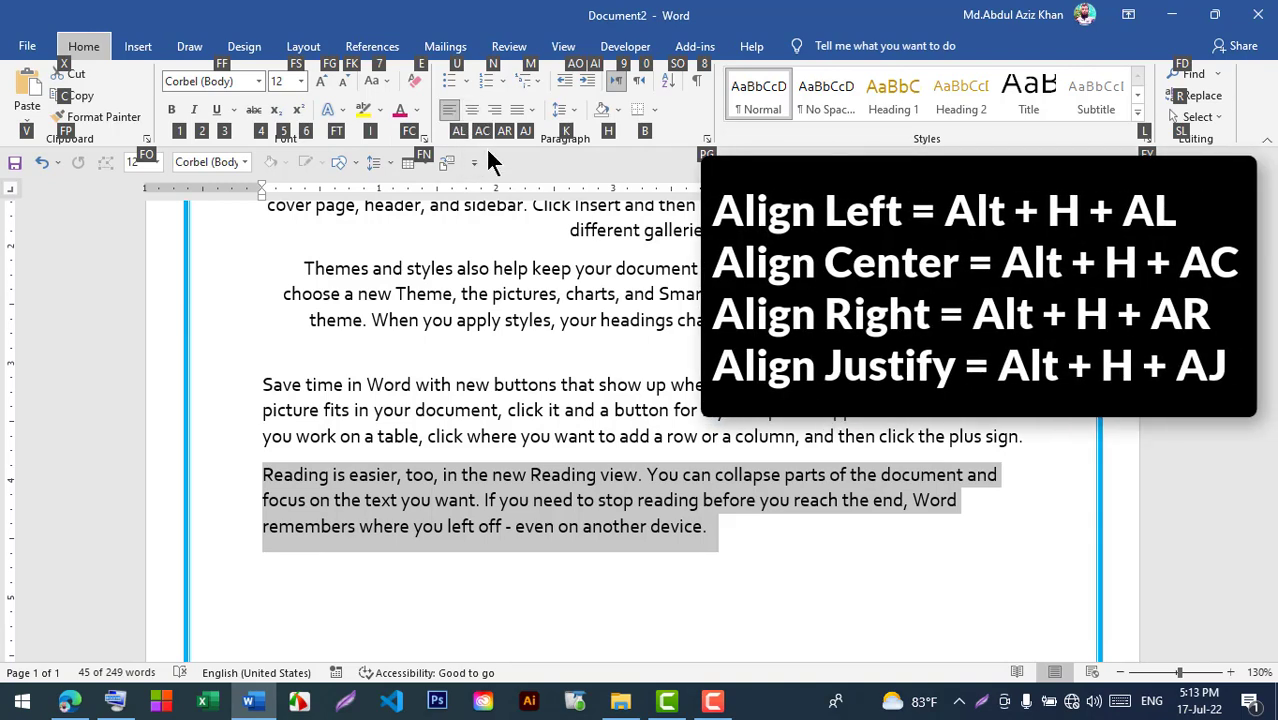
key("a")
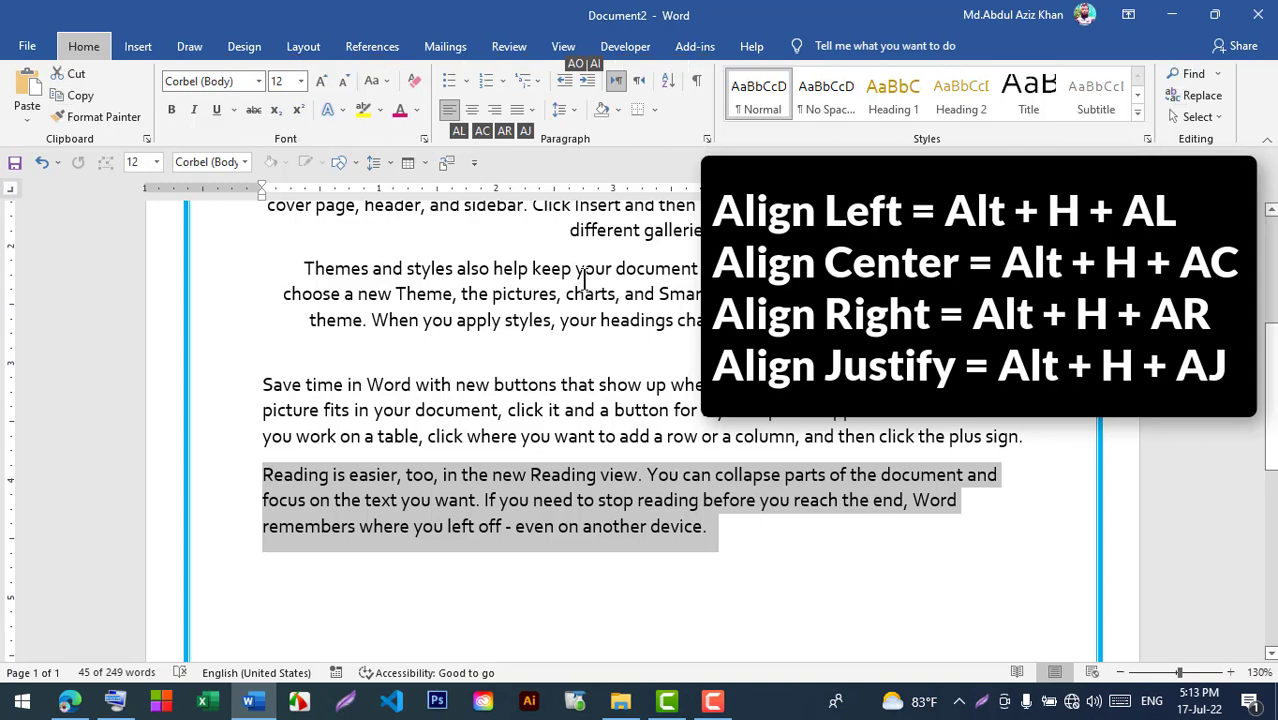
key("c")
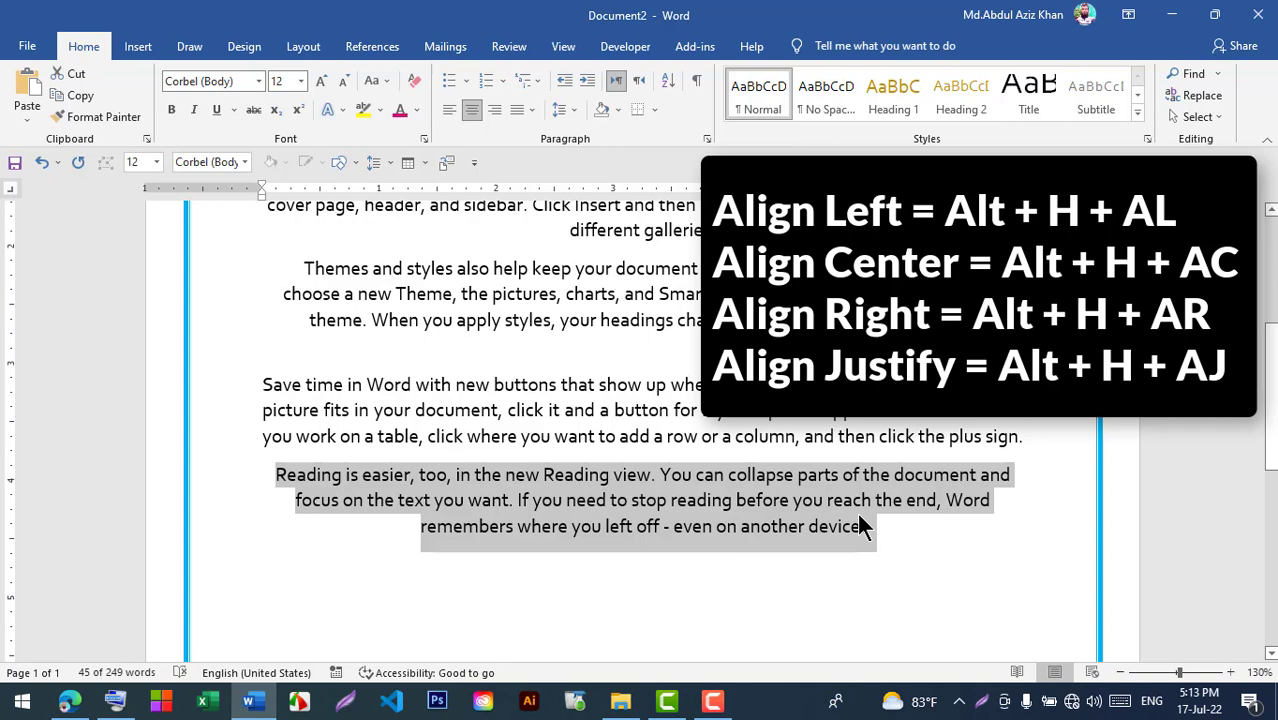
Right-align the "Reading is easier" paragraph
key("alt")
key("h")
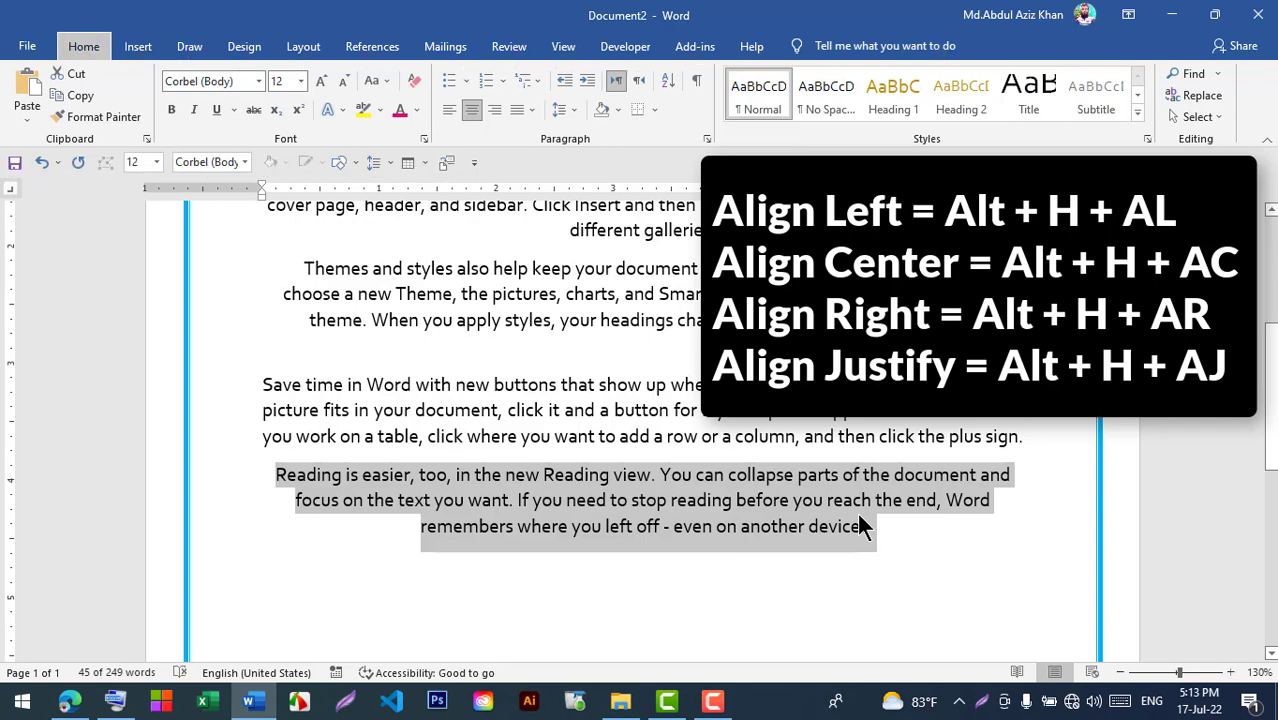
key("a")
key("r")
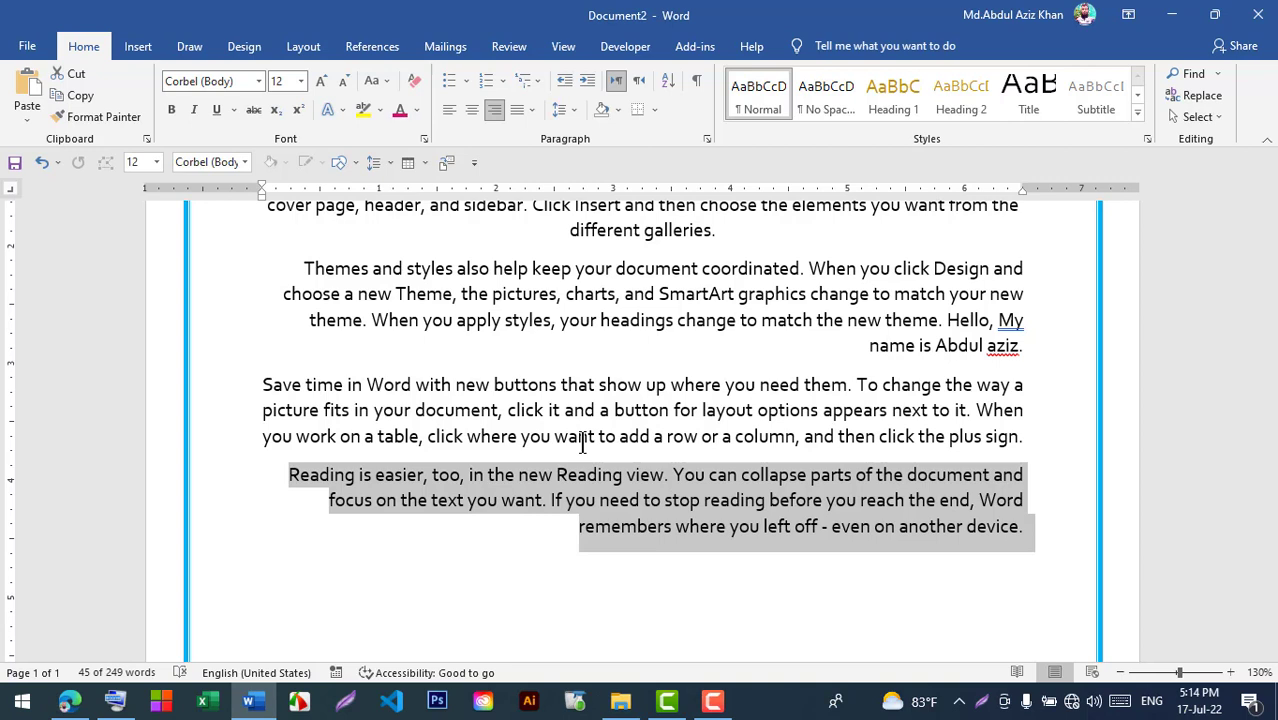
left_click(531, 110)
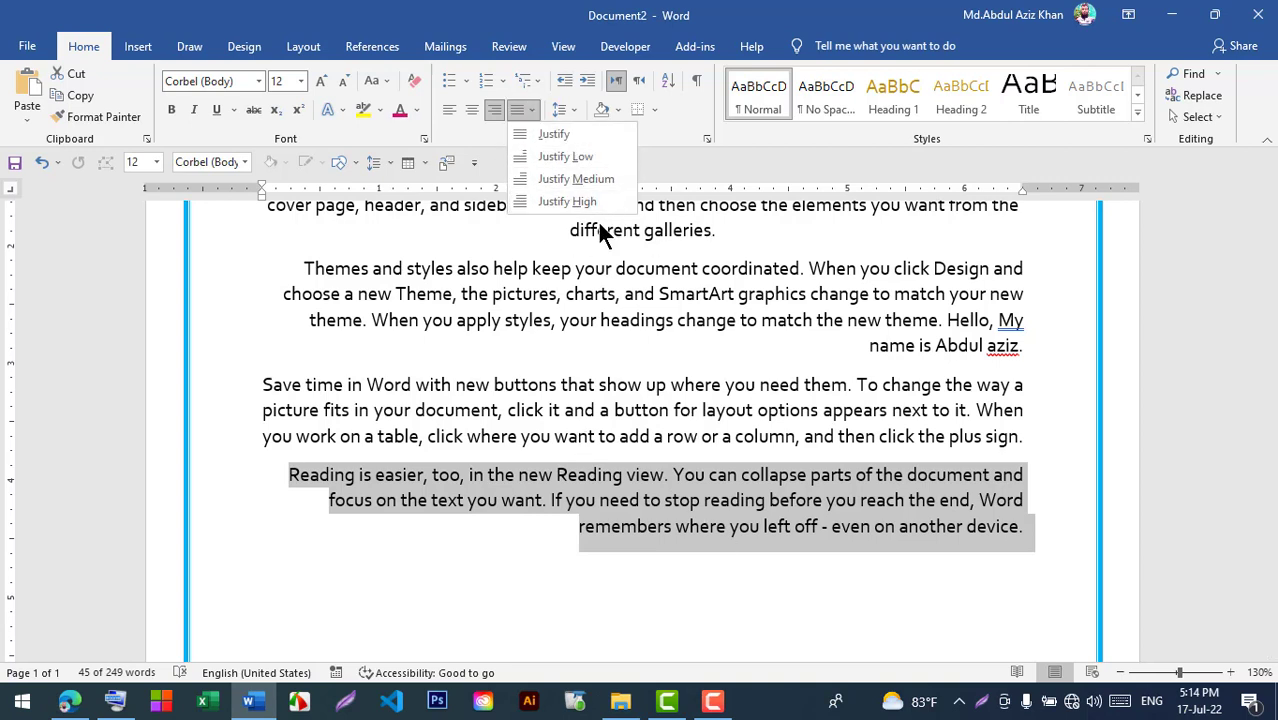
left_click(839, 342)
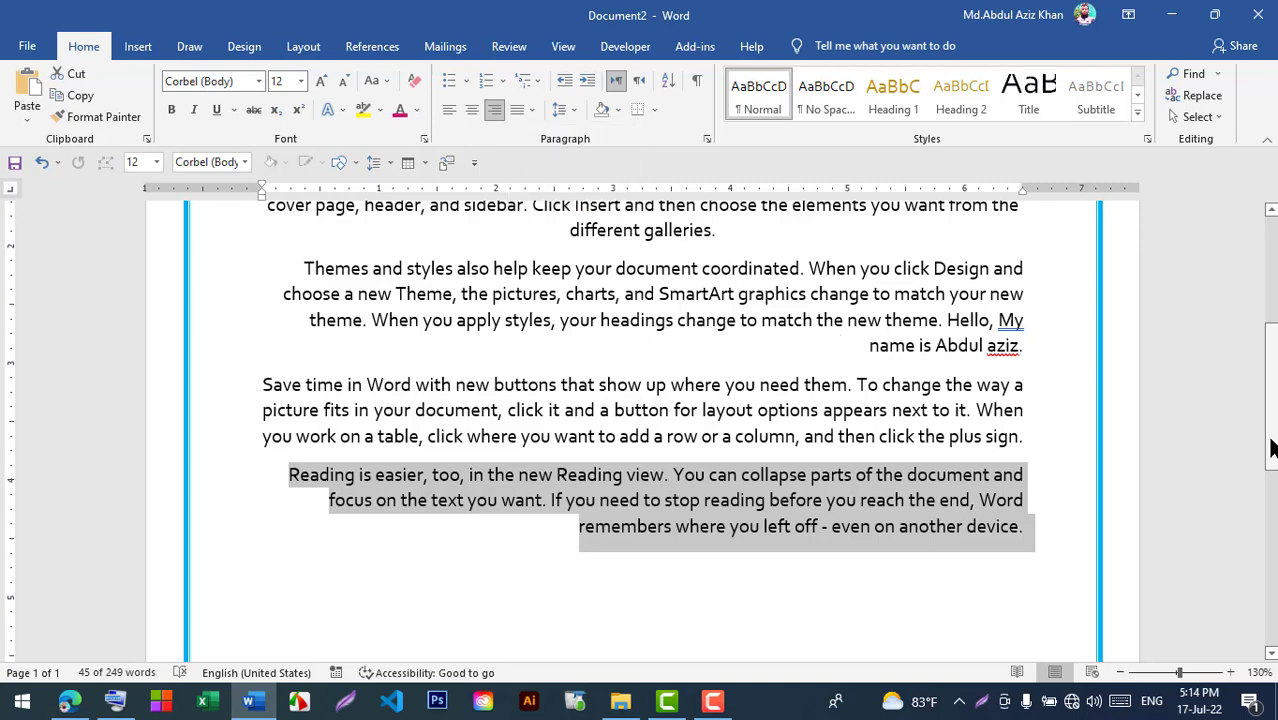
Apply the standard Justify alignment to the left-aligned "Video provides" paragraph near the start of the document
left_click_drag(1272, 447, 1261, 251)
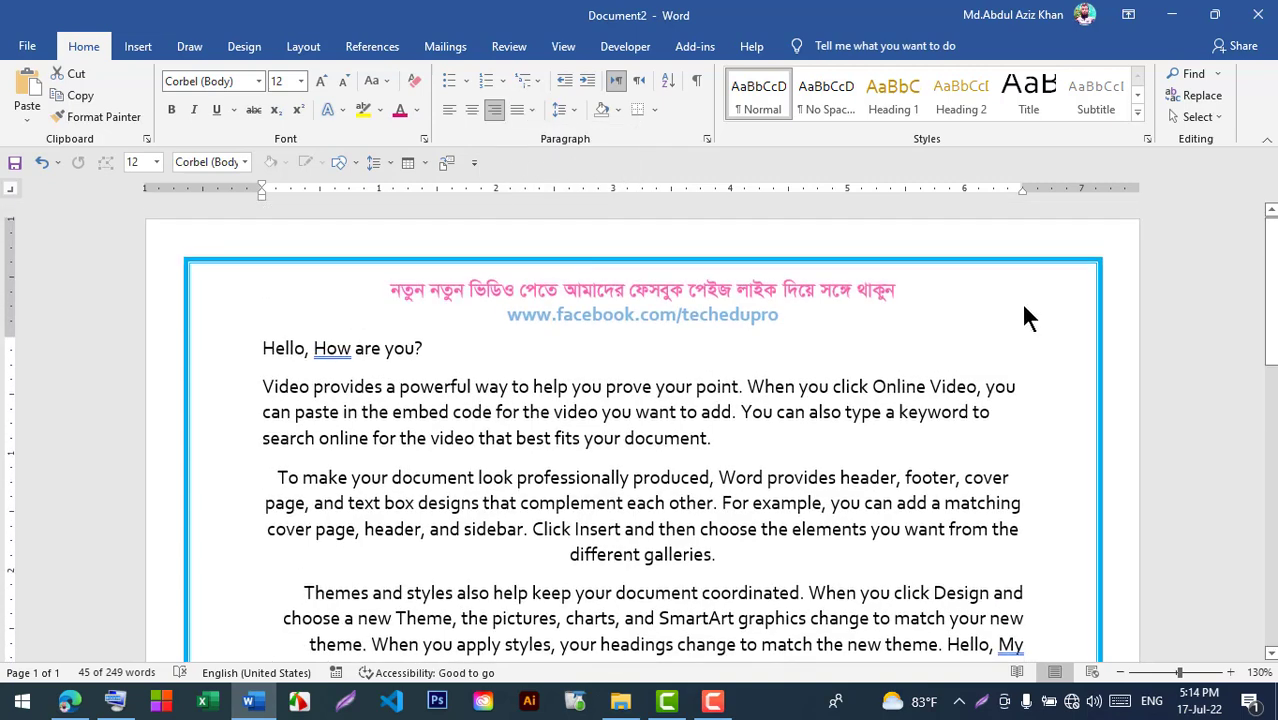
left_click(350, 395)
double_click(256, 391)
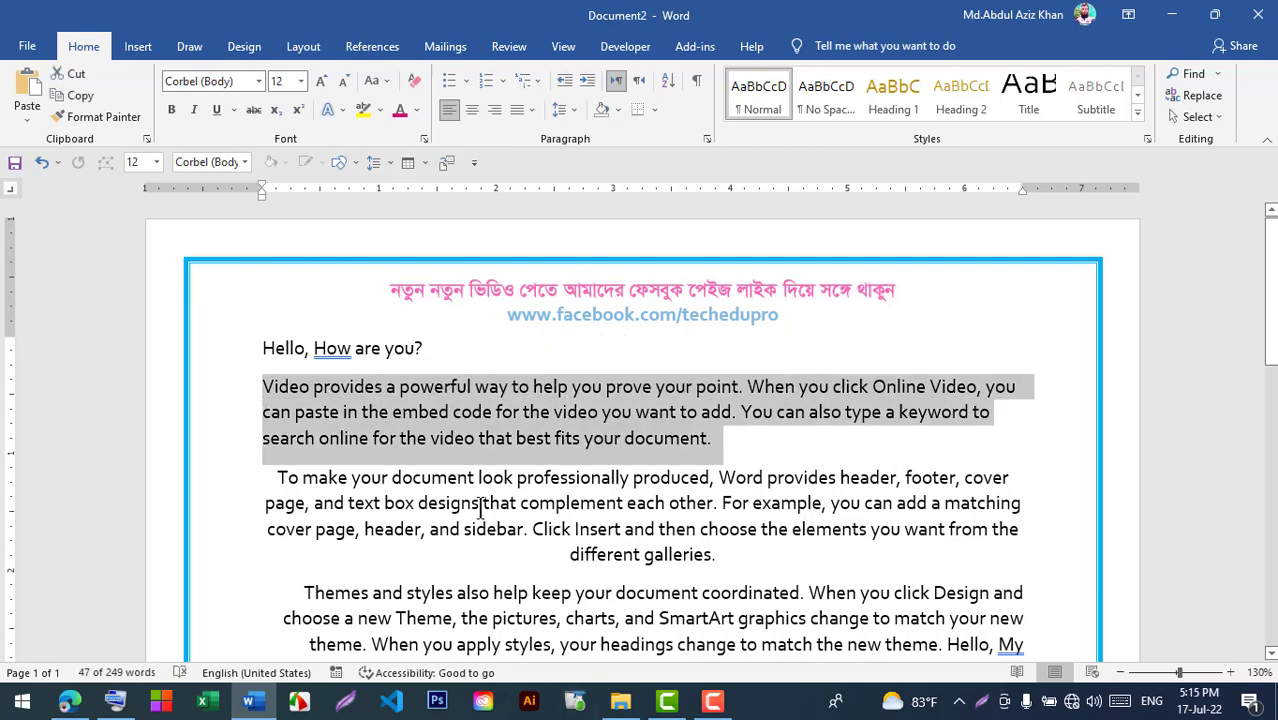
left_click(527, 111)
left_click(544, 138)
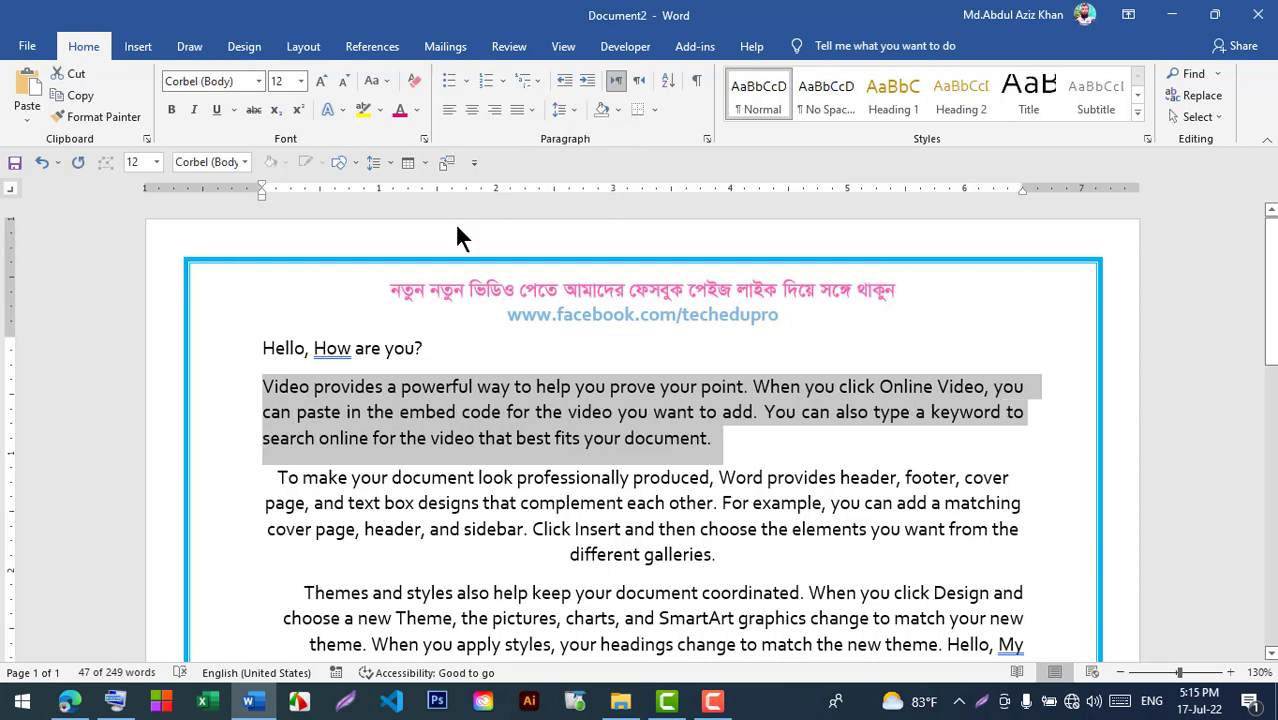
Apply Justify High followed by Justify Medium to the "Video provides" paragraph to demonstrate both spacings
left_click(559, 110)
left_click(527, 107)
left_click(527, 107)
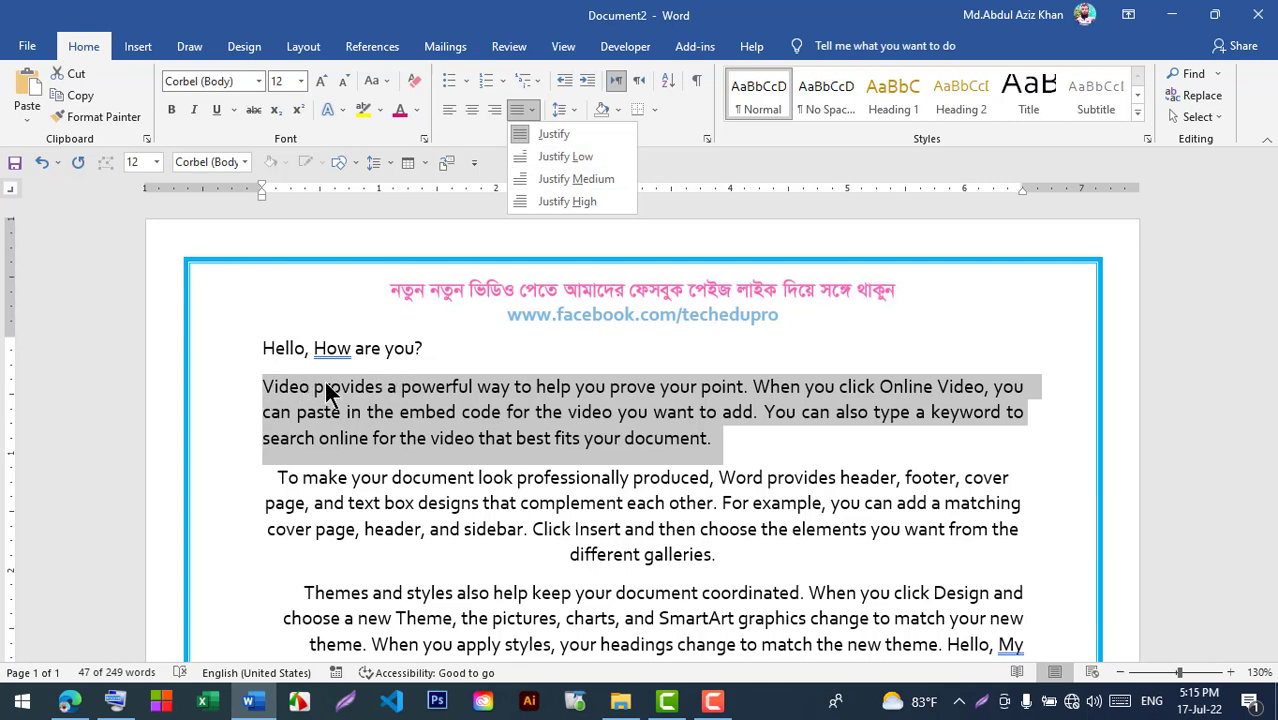
left_click(548, 201)
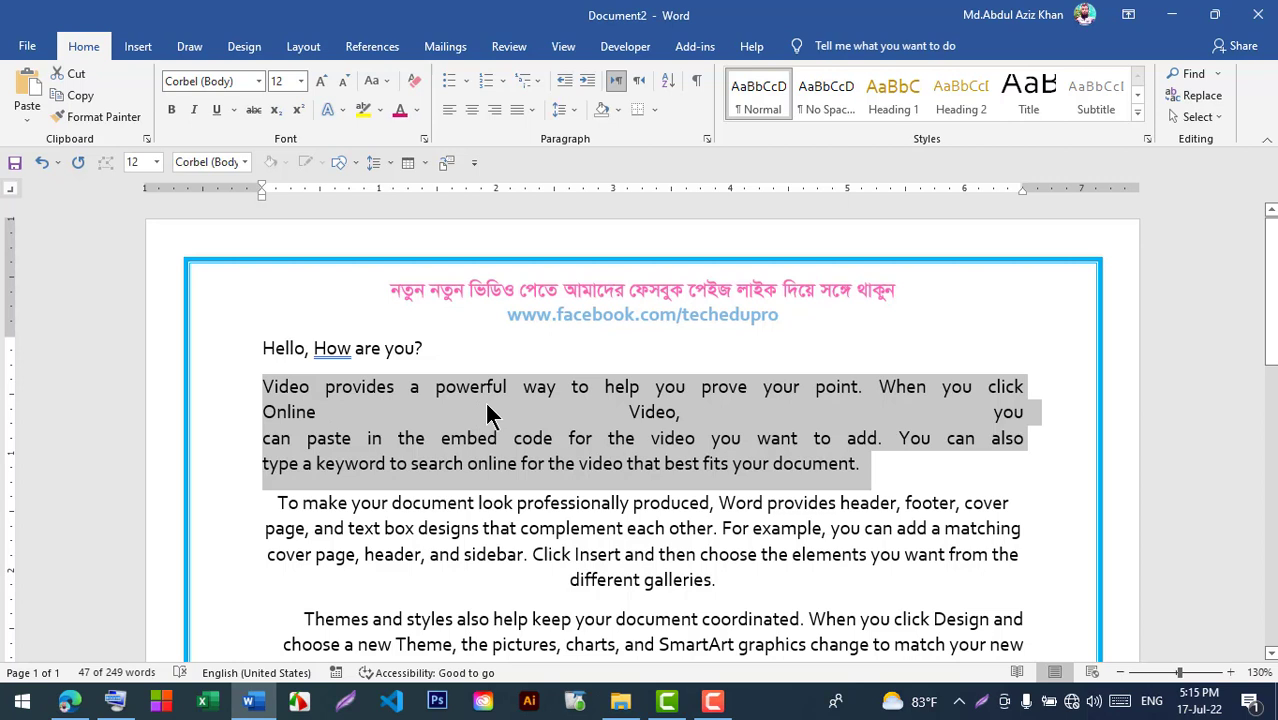
left_click(526, 114)
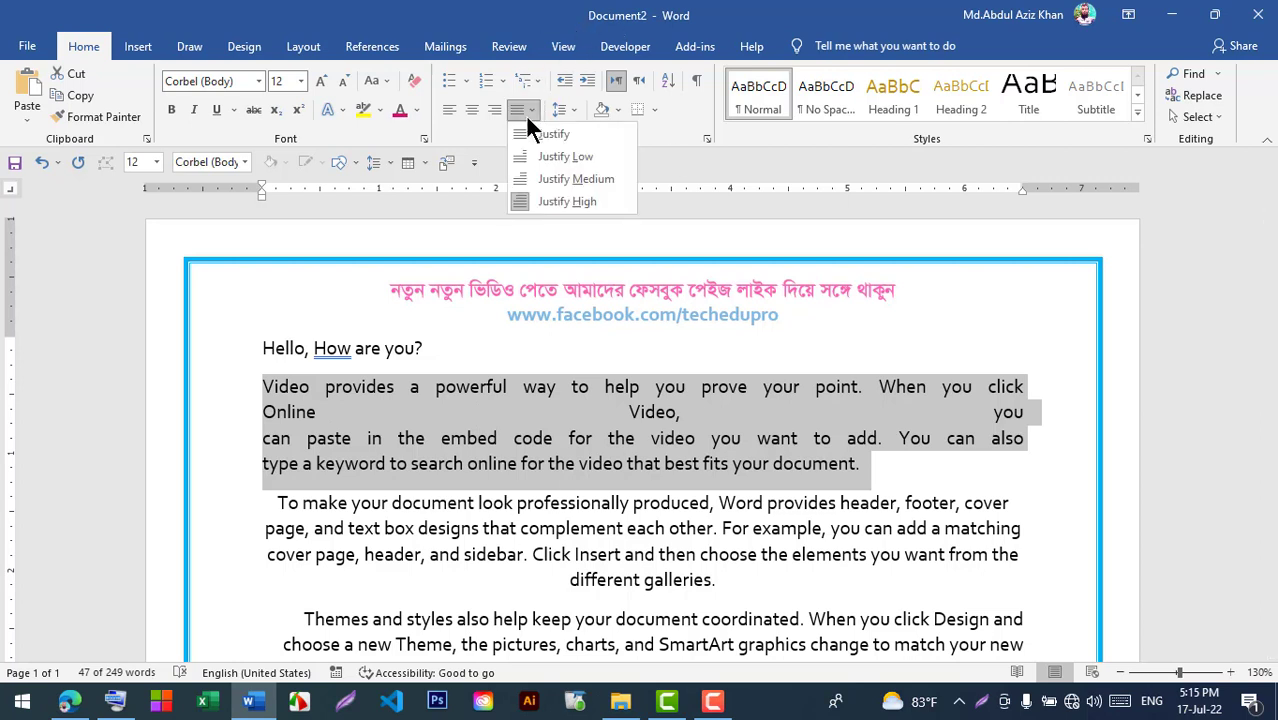
left_click(539, 176)
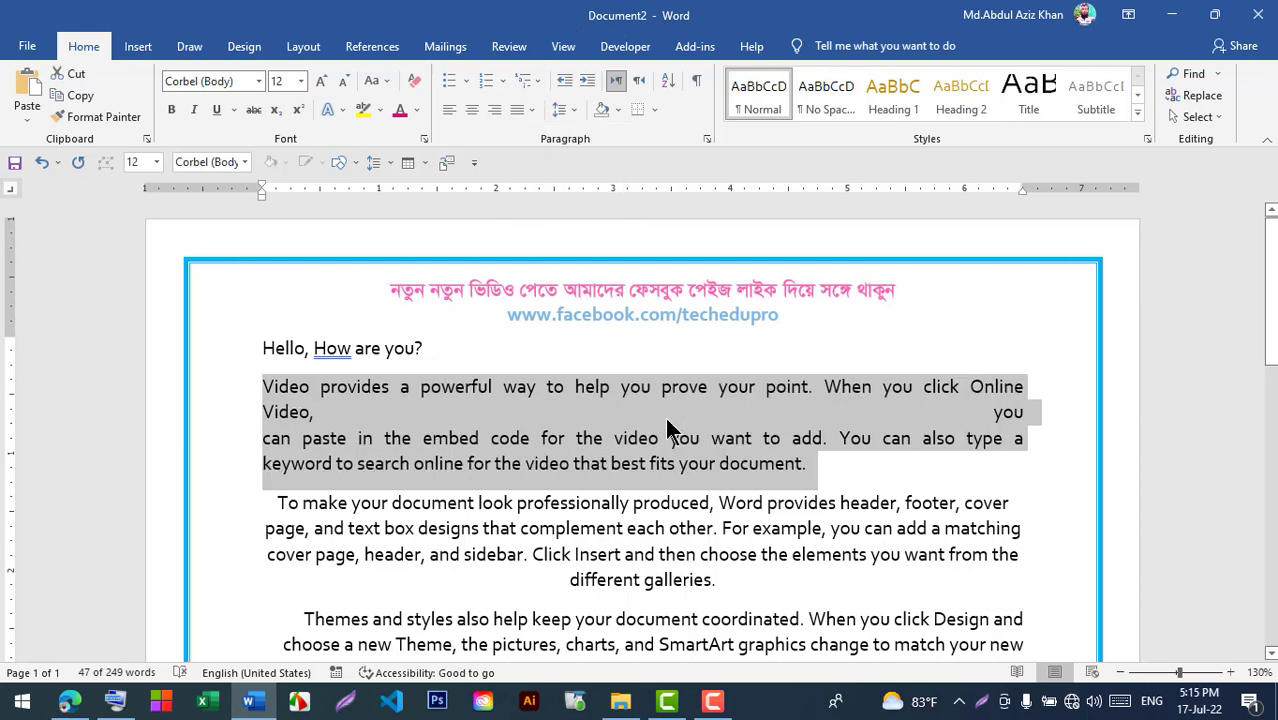
Set the "Video provides" paragraph to Justify Low alignment
left_click(561, 114)
left_click(529, 112)
left_click(529, 112)
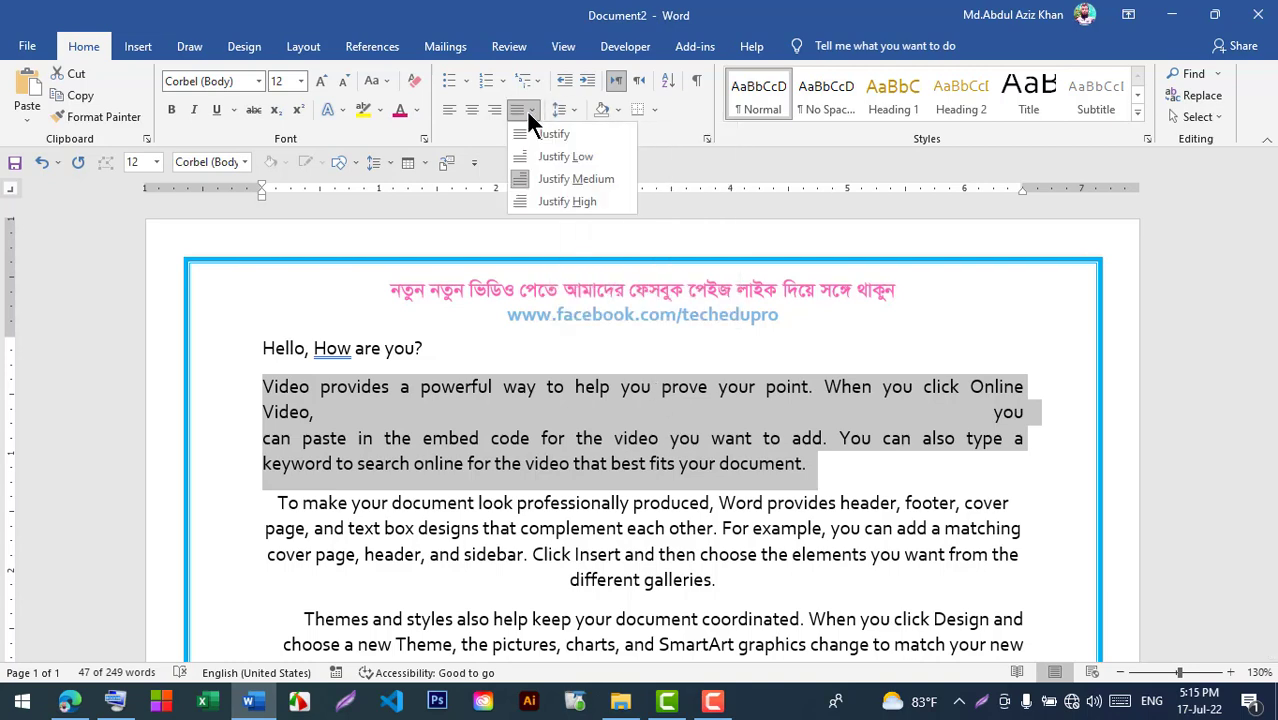
left_click(548, 156)
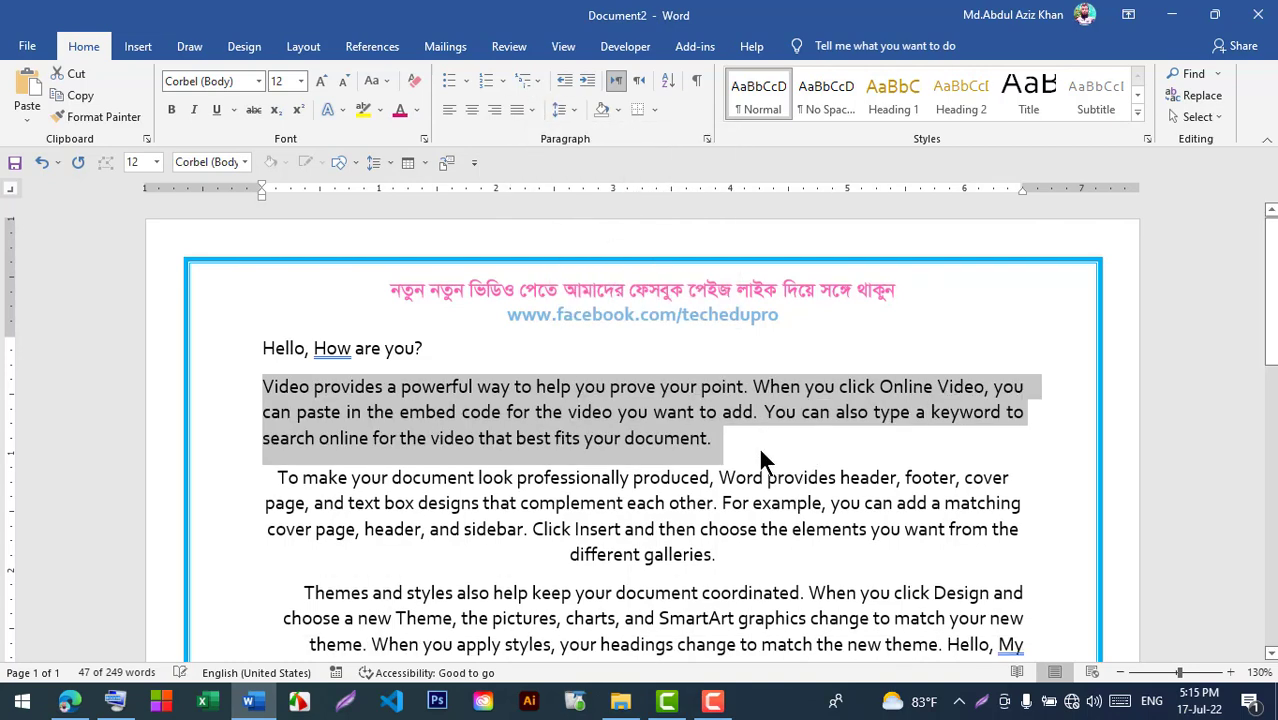
Select the "Save time in Word" paragraph and apply Justify Low alignment to it
left_click_drag(1271, 328, 1268, 441)
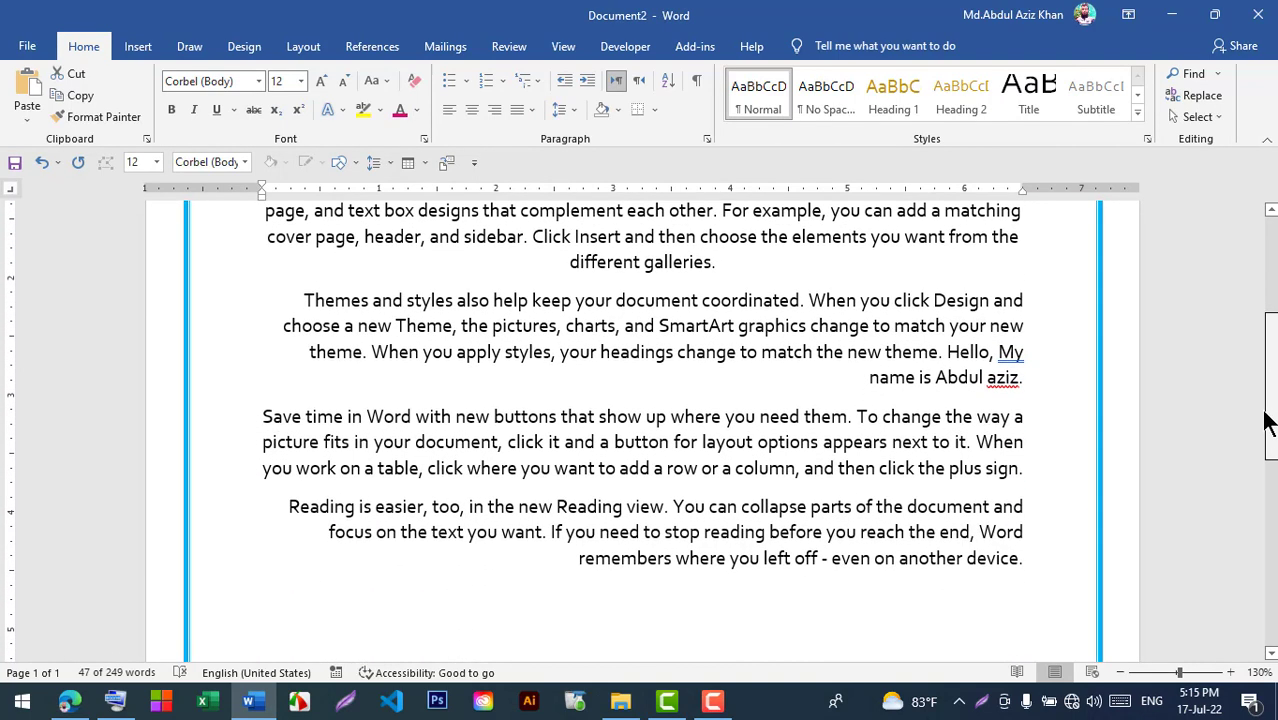
left_click(266, 417)
left_click_drag(263, 417, 1015, 466)
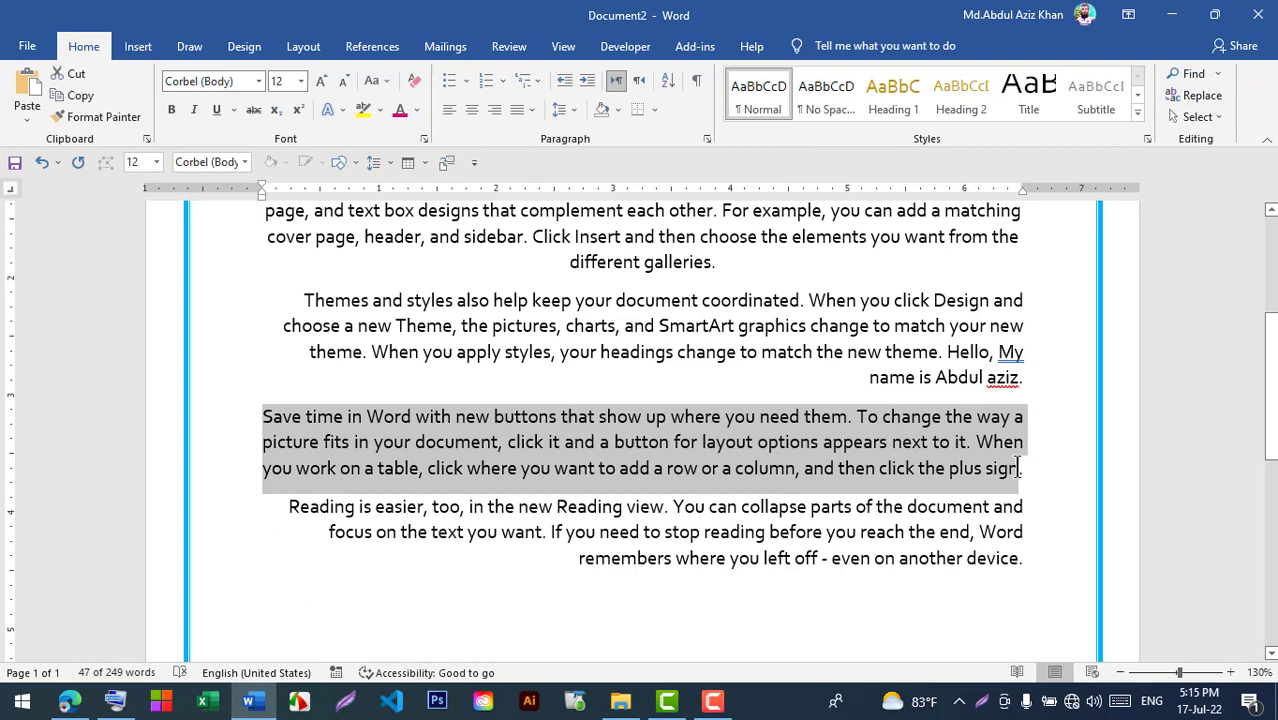
left_click(531, 110)
left_click(545, 153)
Apply Justify Medium followed by Justify High to the selected "Save time in Word" paragraph
left_click(527, 111)
left_click(540, 172)
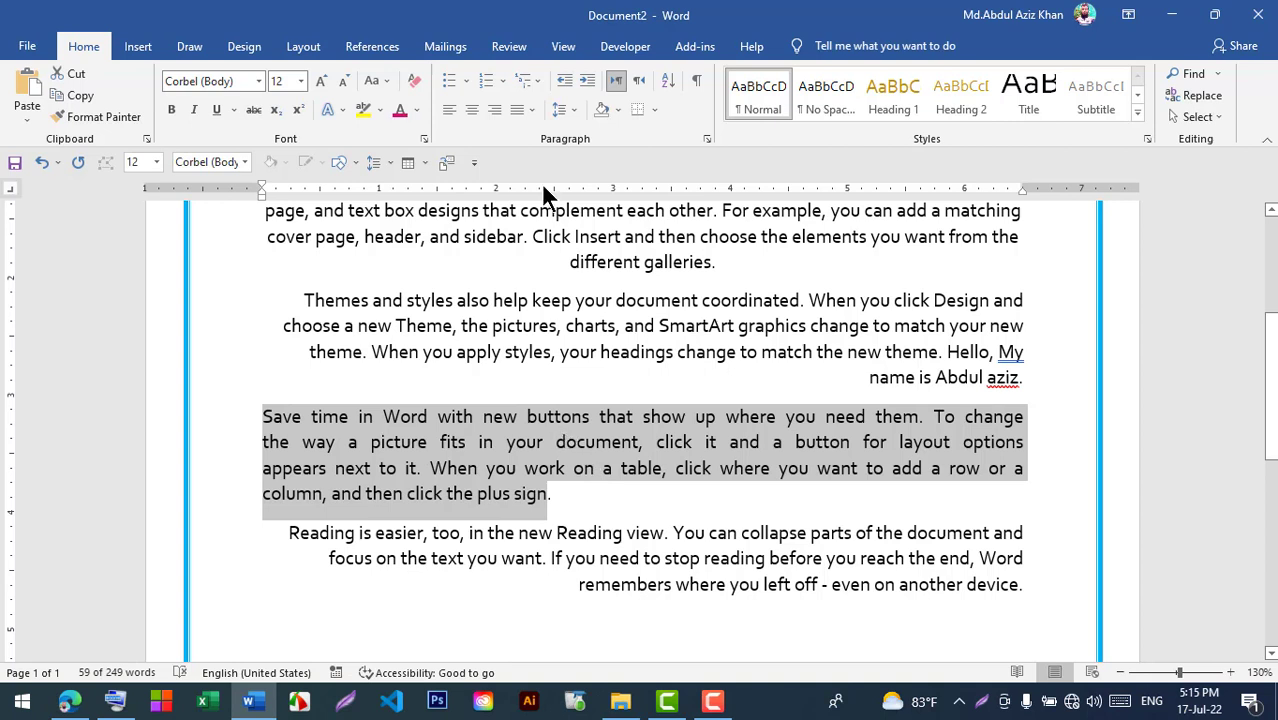
left_click(526, 113)
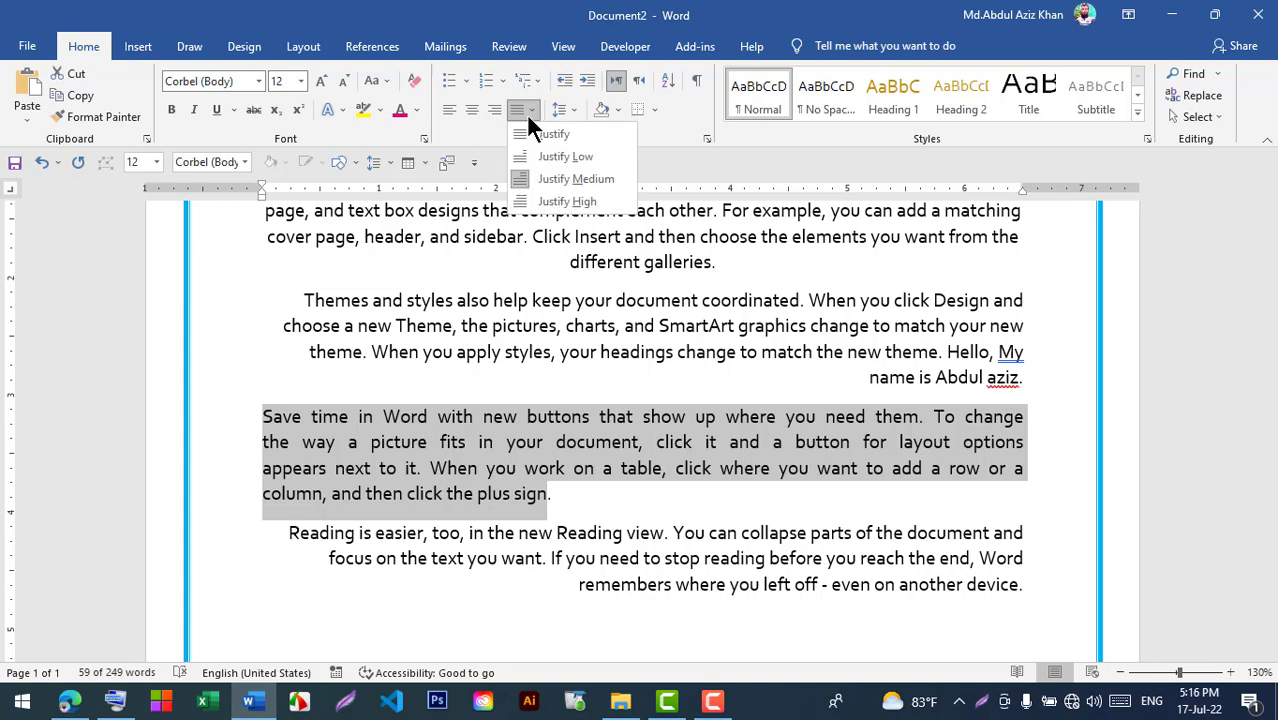
left_click(527, 205)
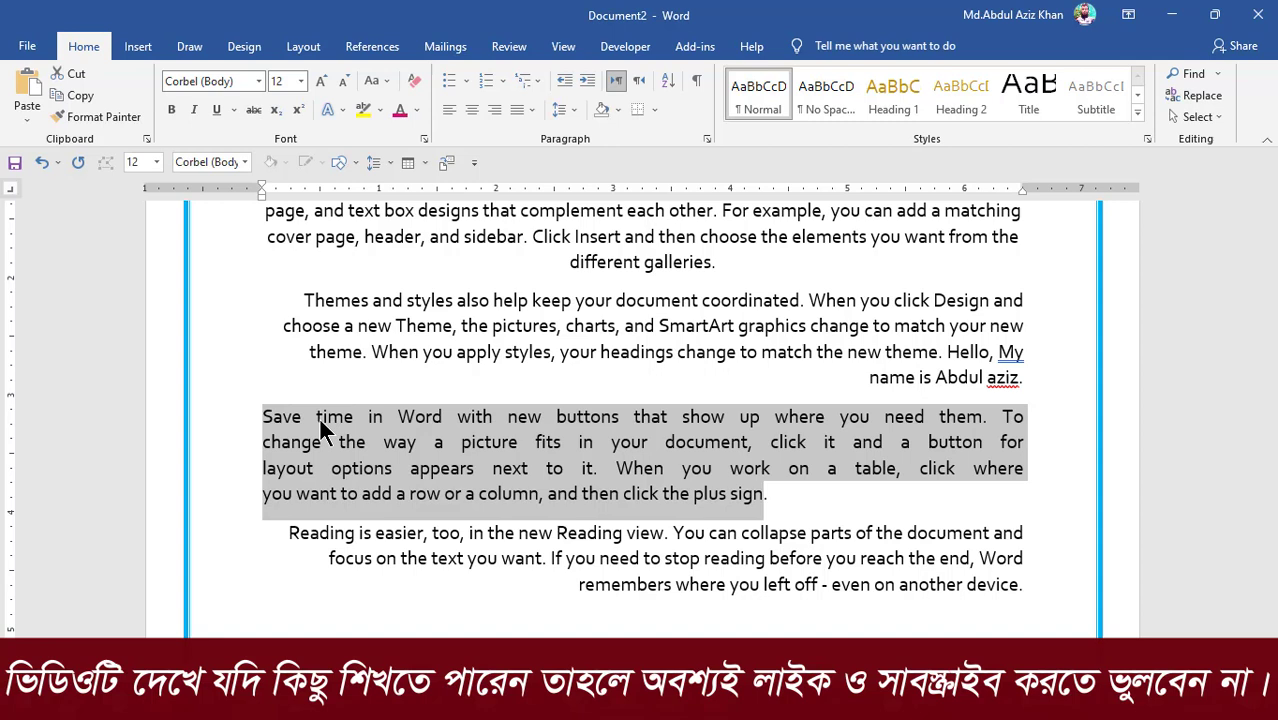
Review the alignment options in the "Save time" paragraph's Paragraph settings, cancel without changes, deselect the text and return to the document's start
left_click(521, 108)
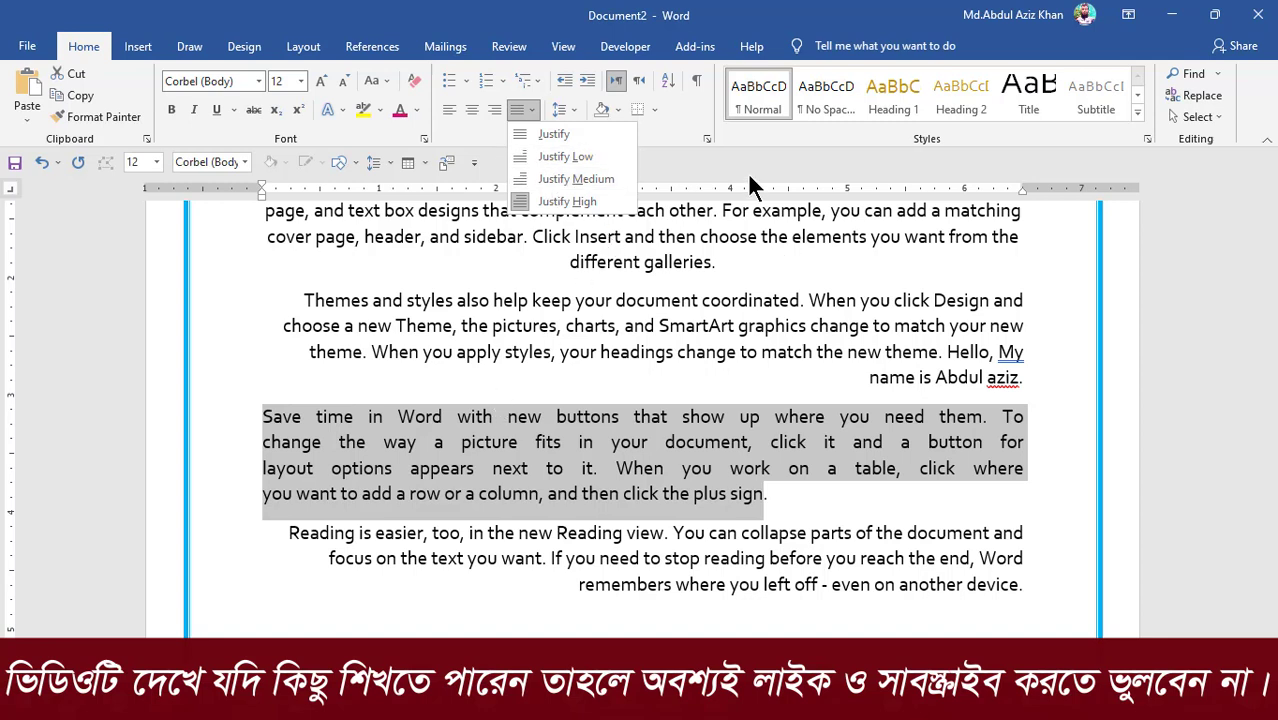
left_click(689, 158)
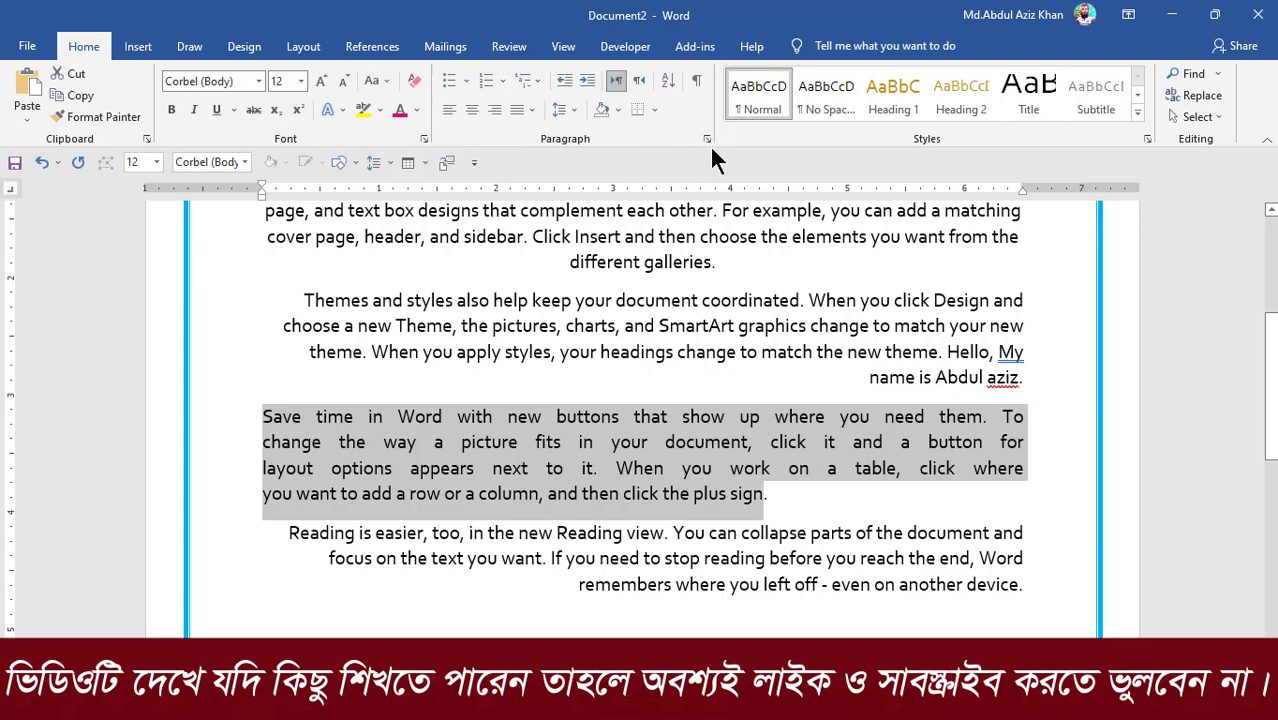
left_click(706, 139)
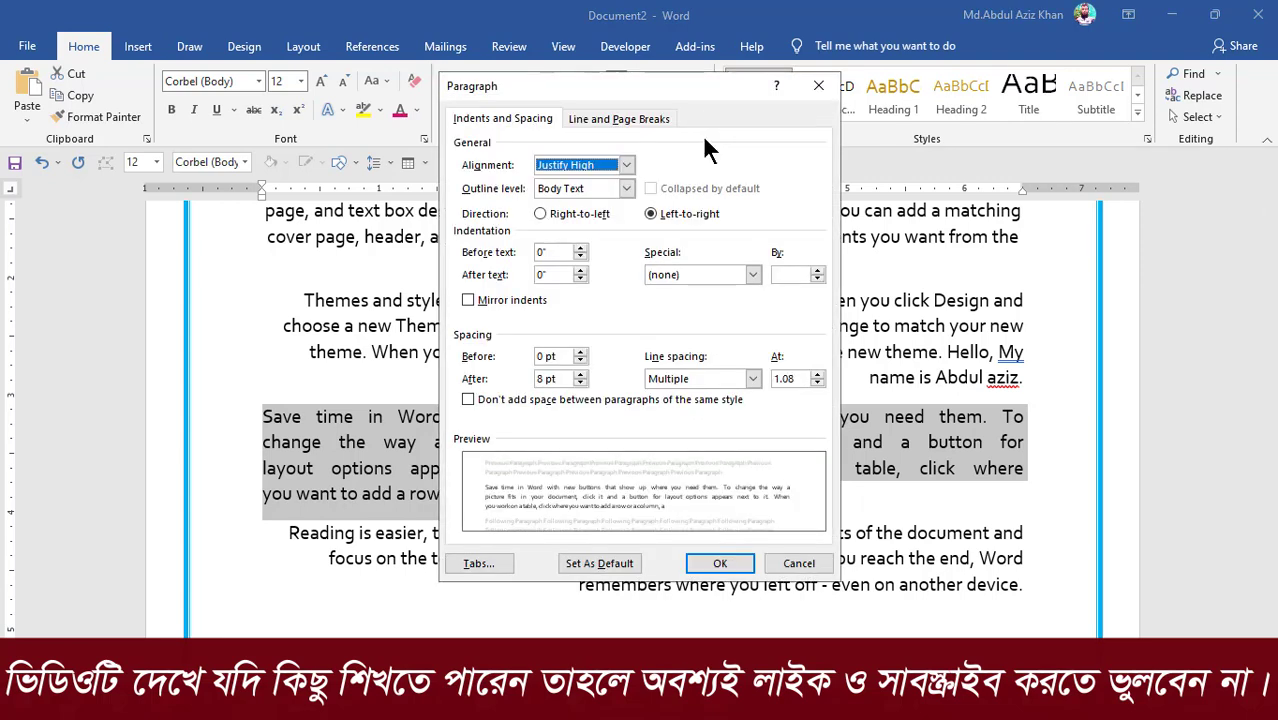
left_click(626, 165)
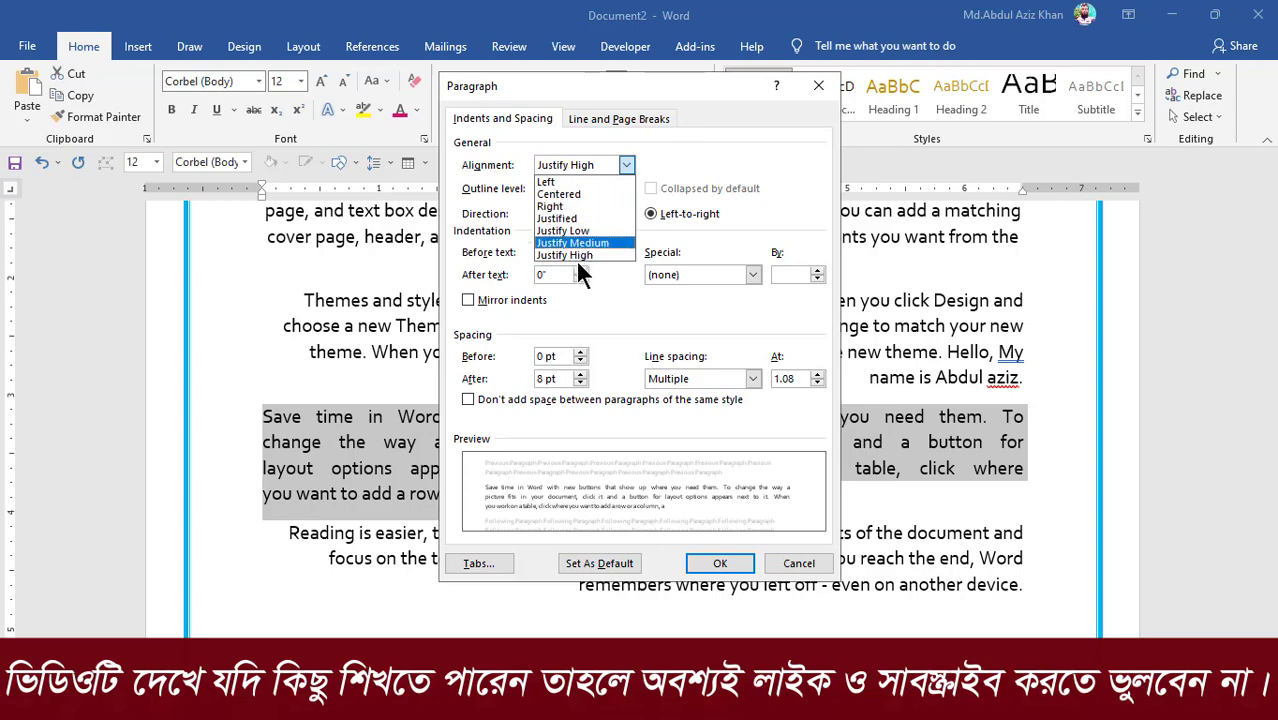
left_click(799, 563)
left_click(799, 563)
left_click(650, 372)
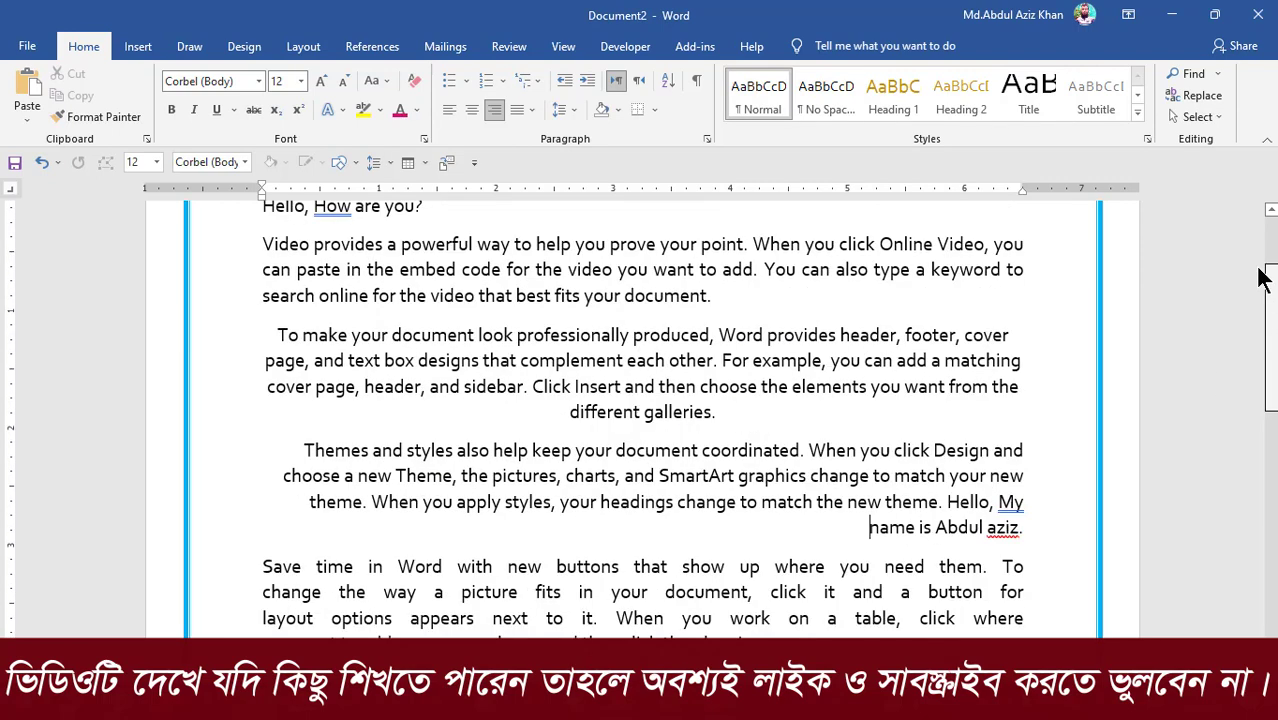
left_click_drag(1270, 362, 1257, 268)
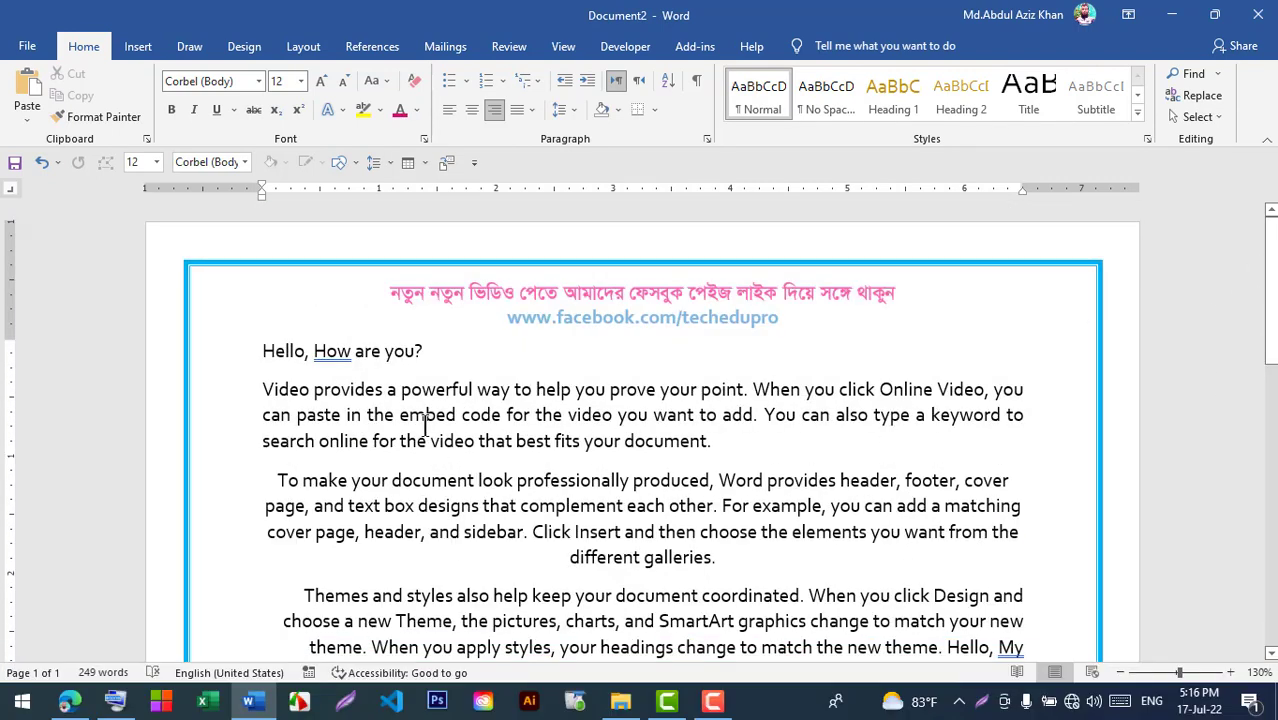